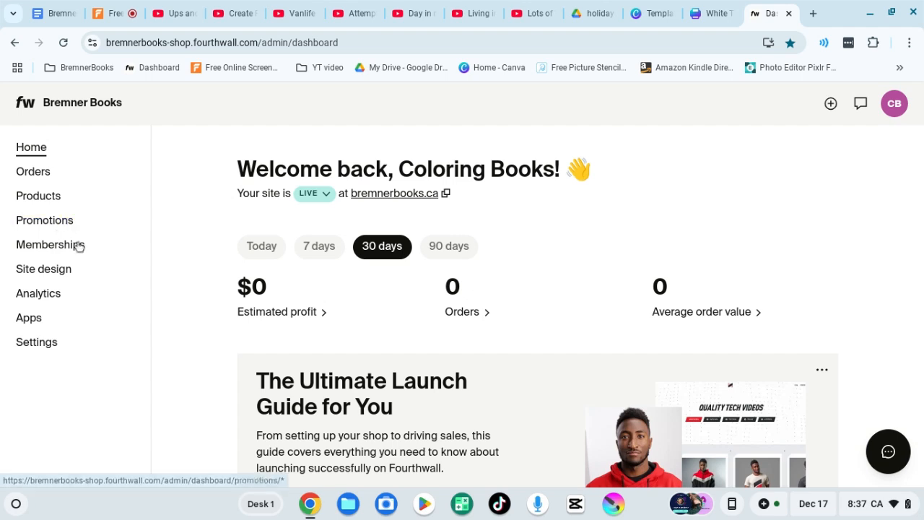
click(55, 201)
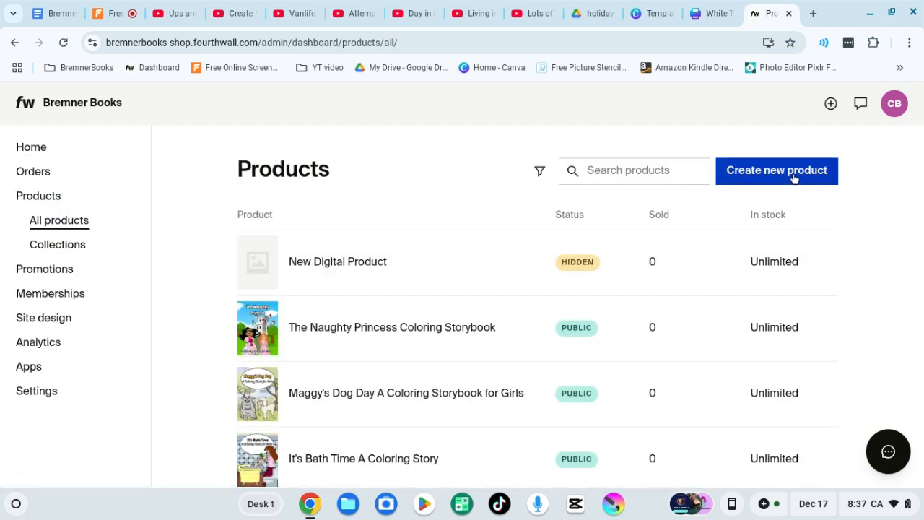
click(793, 179)
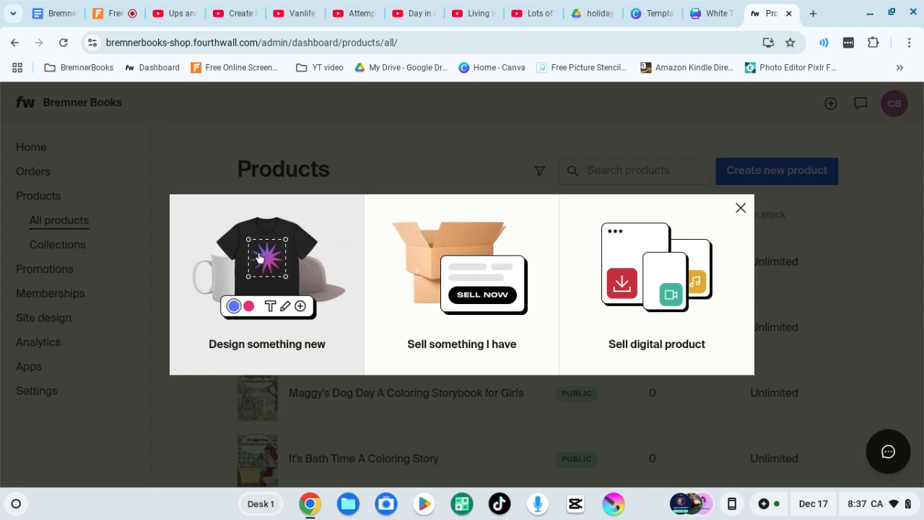
click(791, 15)
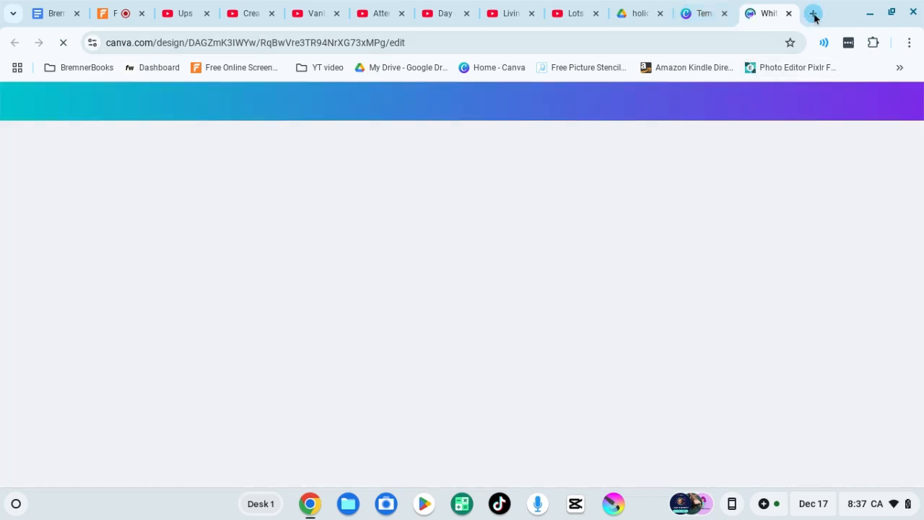
click(813, 14)
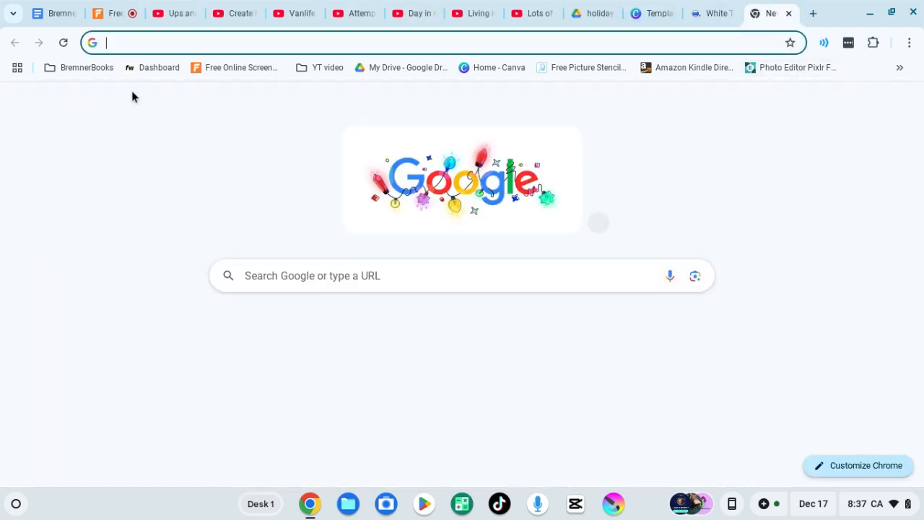
click(141, 69)
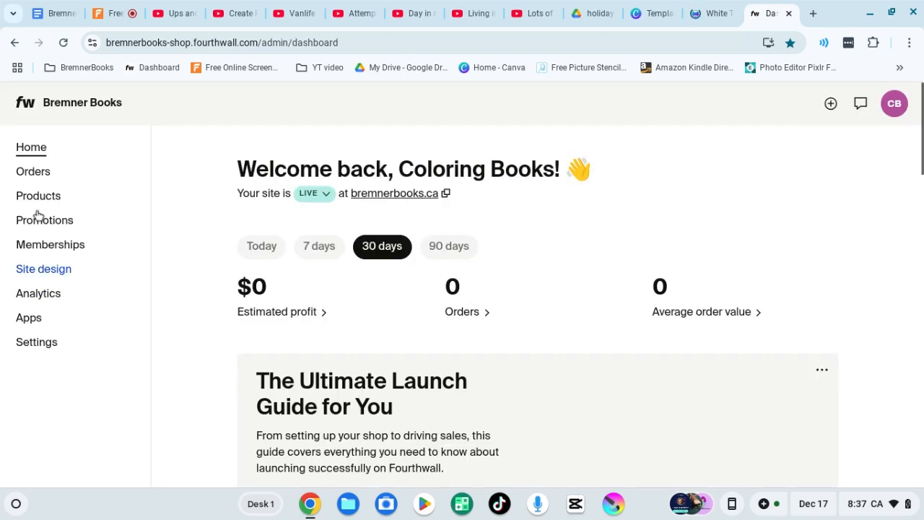
Step: Start creating a new product from the Products page with the Design something new option
click(39, 197)
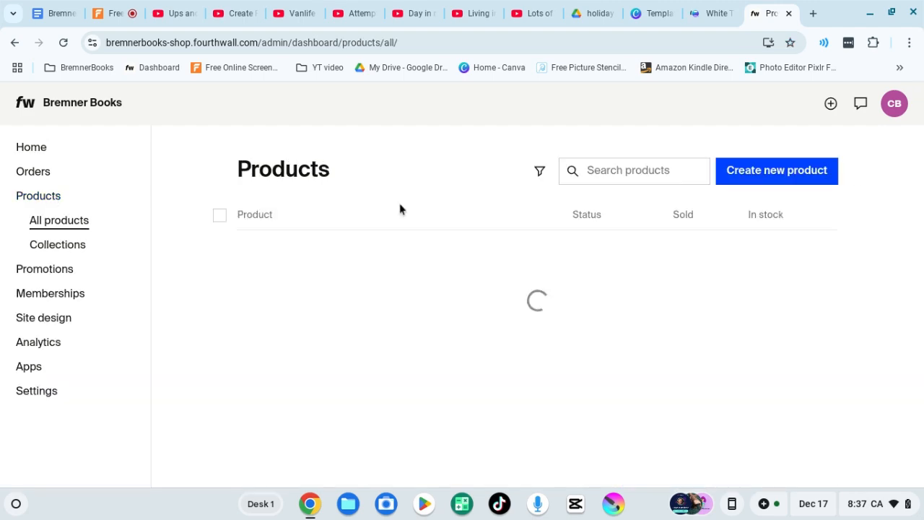
click(792, 174)
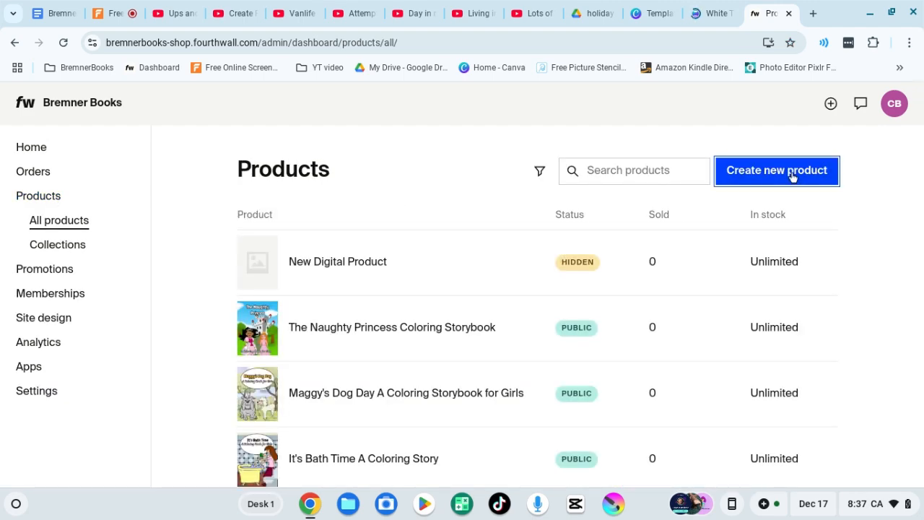
click(463, 297)
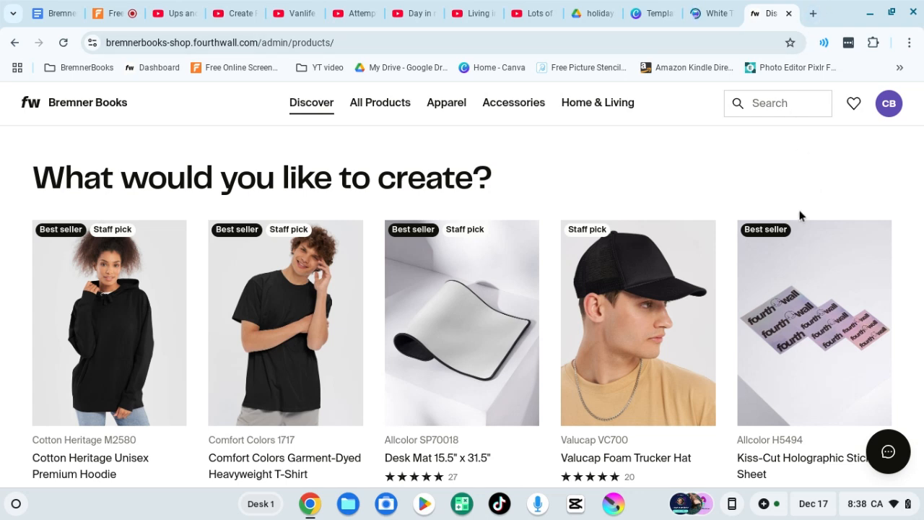
scroll(805, 208, down, 1)
scroll(806, 210, up, 1)
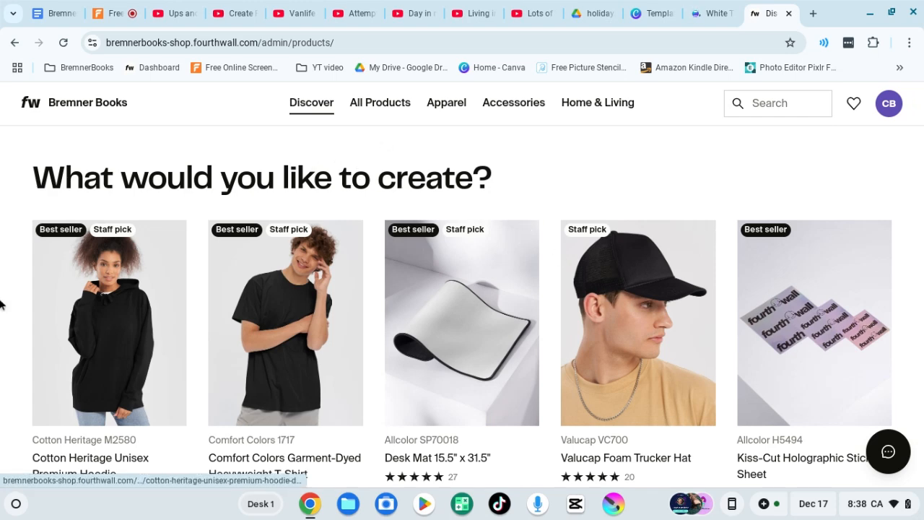
Step: Search the product catalog for "greeting" and open the Allcolor Greeting Card
click(795, 103)
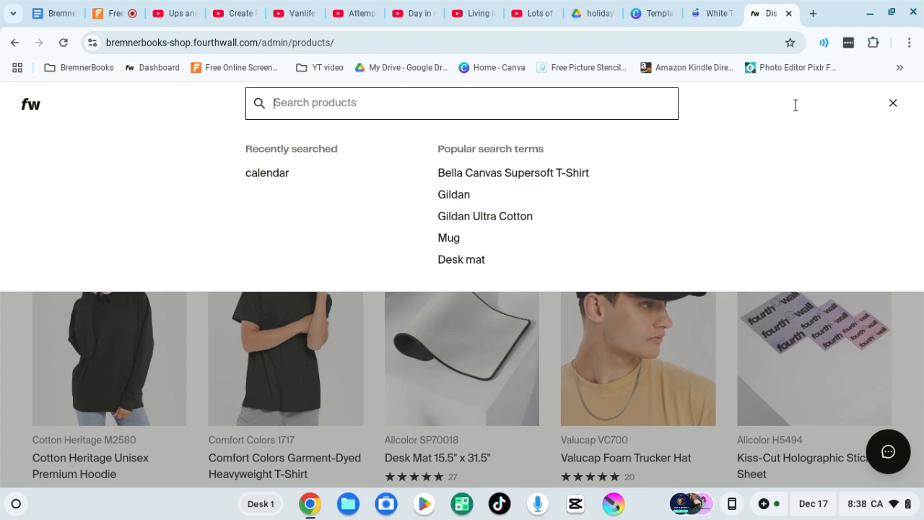
text(greet)
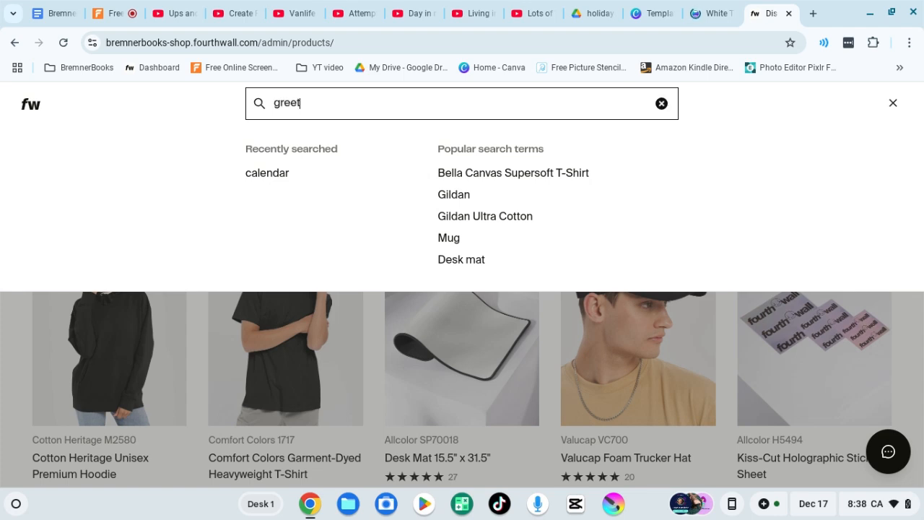
key(Return)
text(eting)
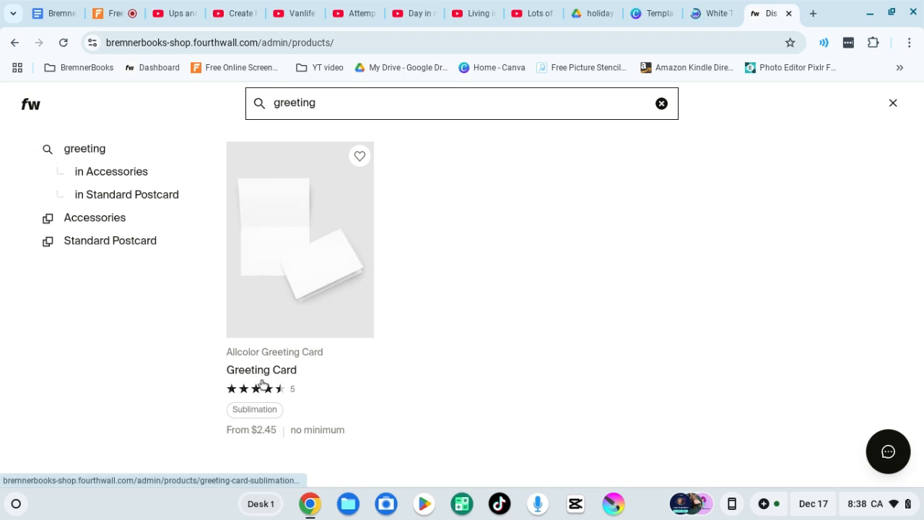
click(767, 290)
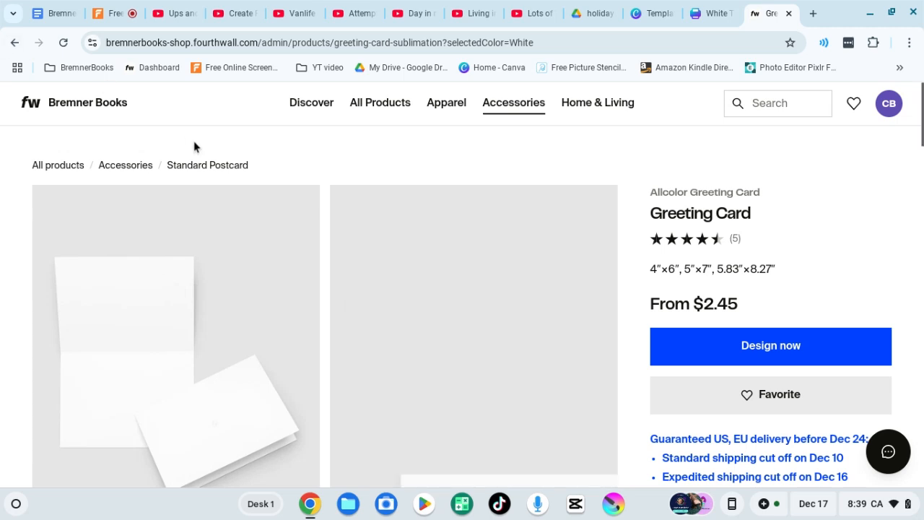
Step: Start designing the Greeting Card in the product designer
scroll(891, 259, down, 1)
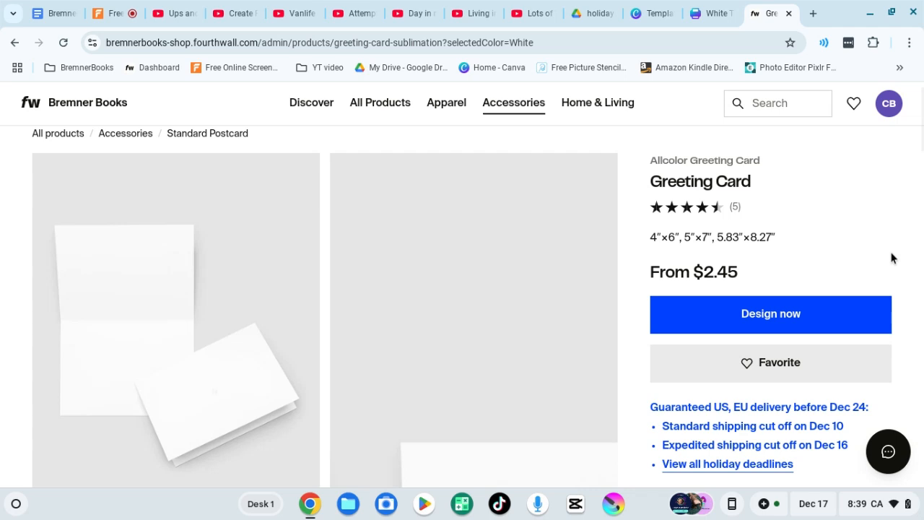
click(774, 323)
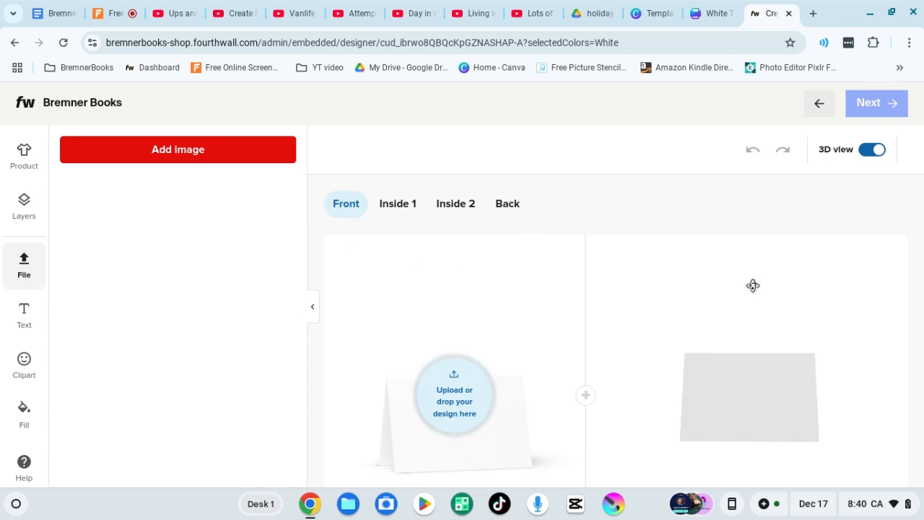
scroll(385, 360, down, 1)
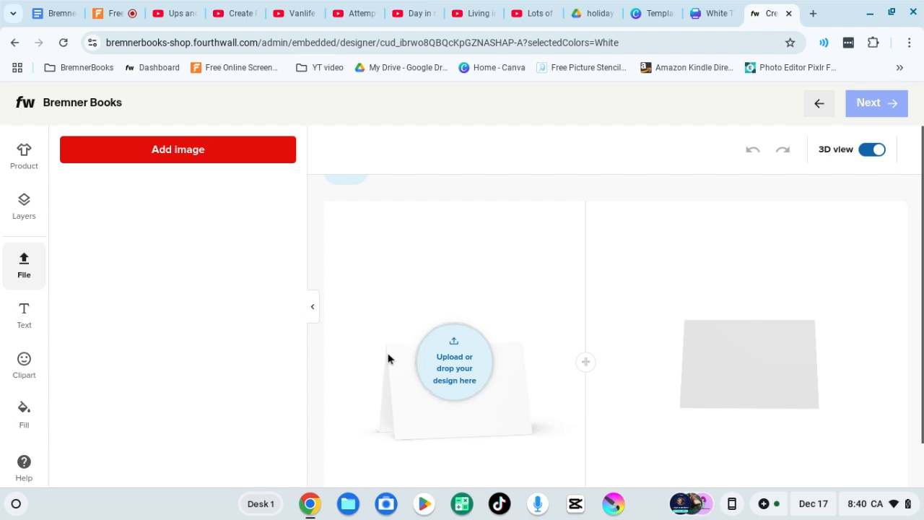
scroll(433, 358, up, 1)
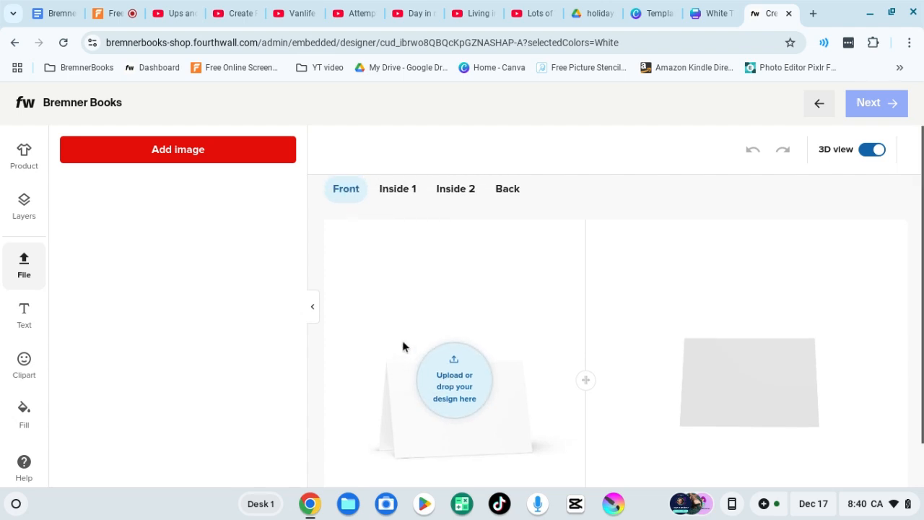
Step: Start adding an image to the card's front and browse to My Drive > 2-Bremner Designs > 4-Greeting Cards > My Poems with Photos > holidays
click(173, 155)
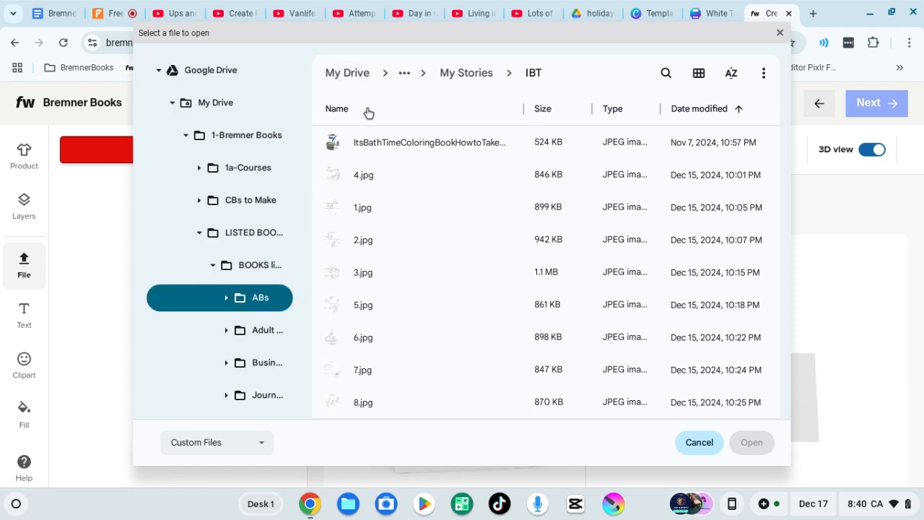
click(348, 75)
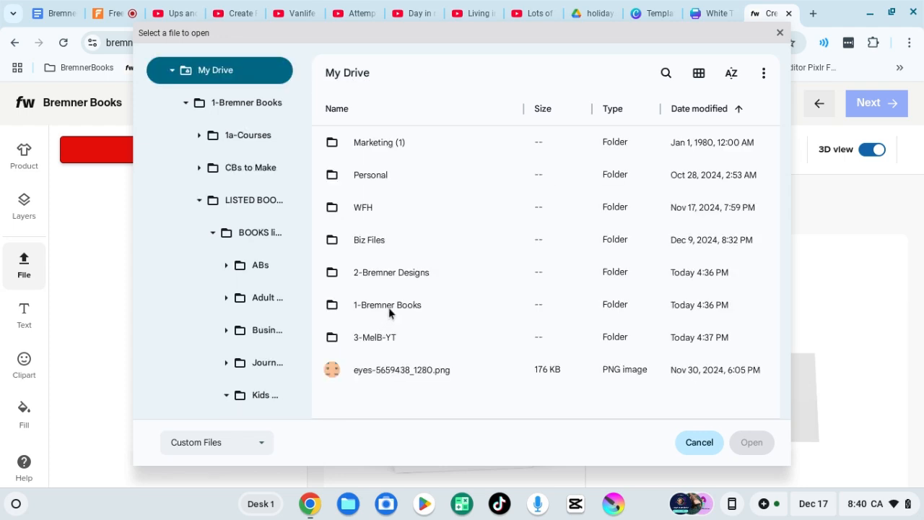
double_click(397, 276)
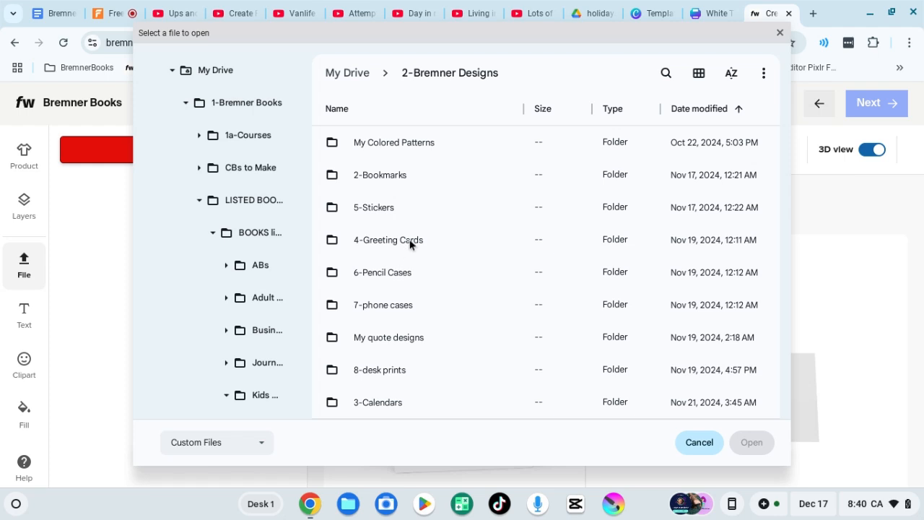
double_click(409, 243)
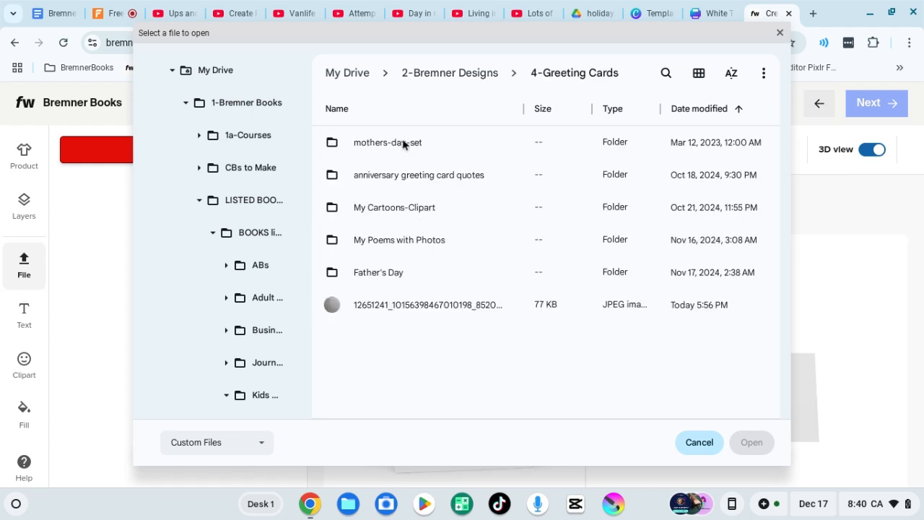
double_click(426, 241)
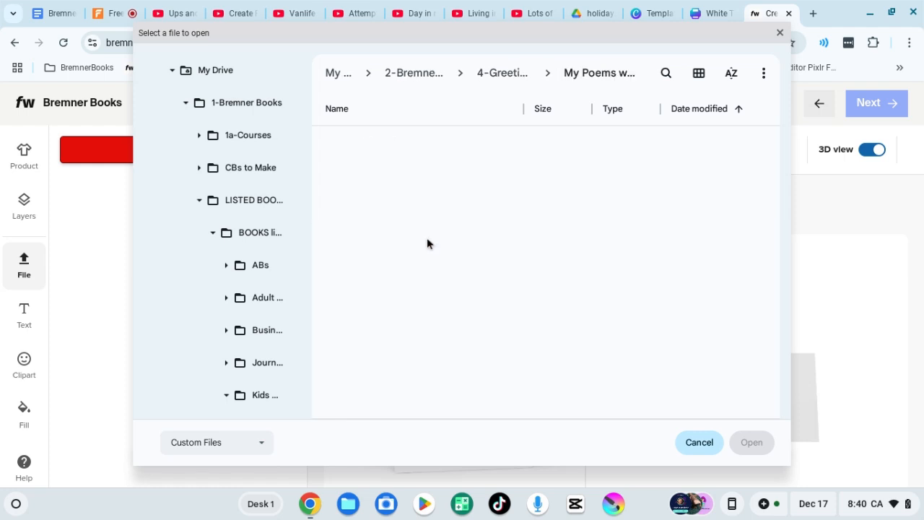
double_click(382, 209)
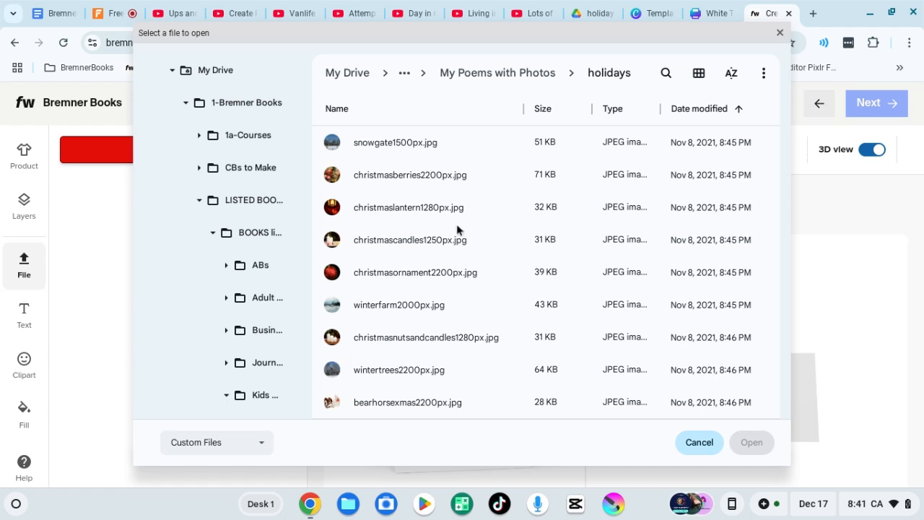
Step: Upload christmasberries2200px.jpg from the holidays folder as the card's front image, dismissing the system notification
click(419, 239)
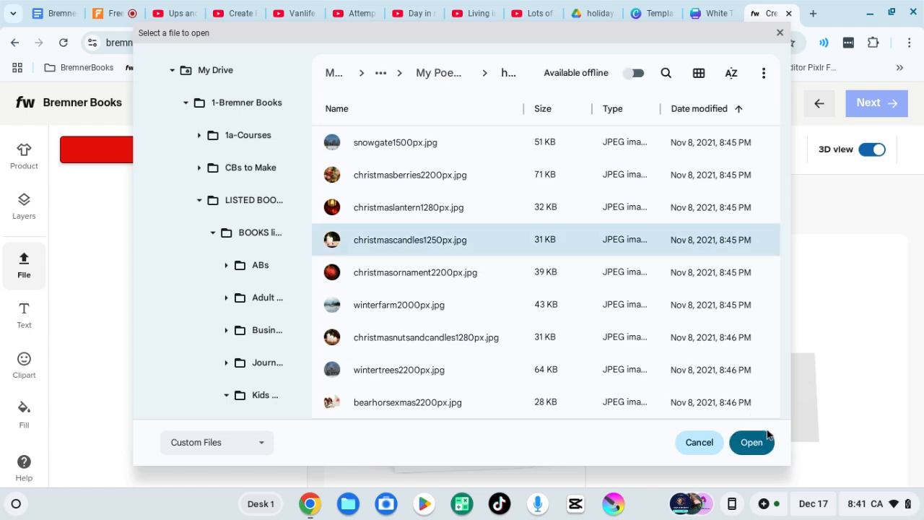
click(438, 180)
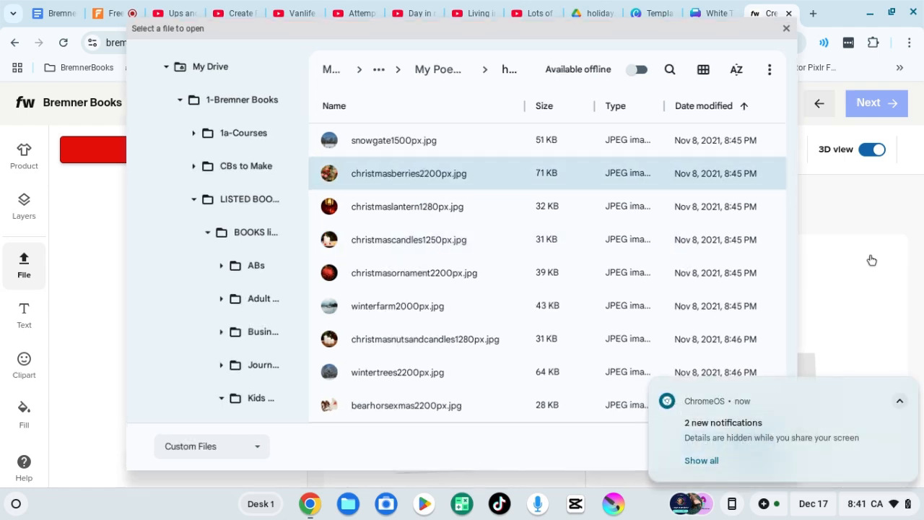
mouse_move(828, 393)
click(910, 387)
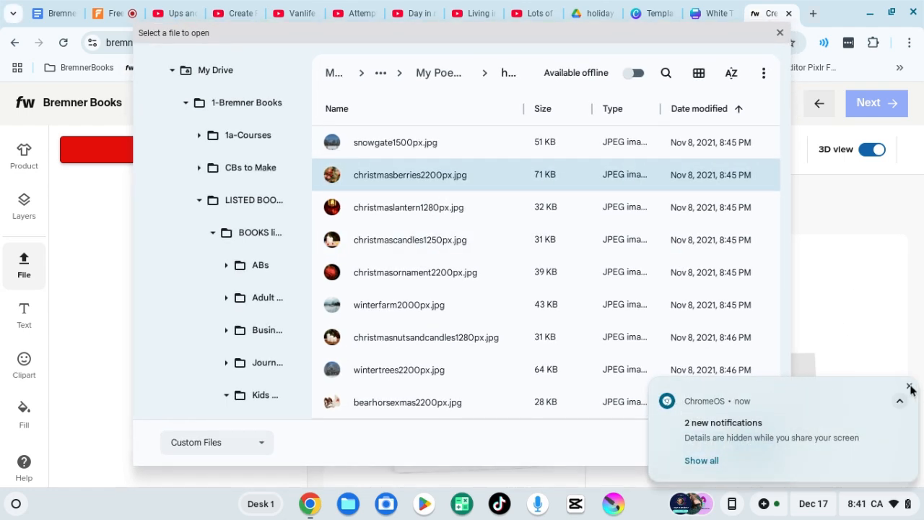
click(749, 443)
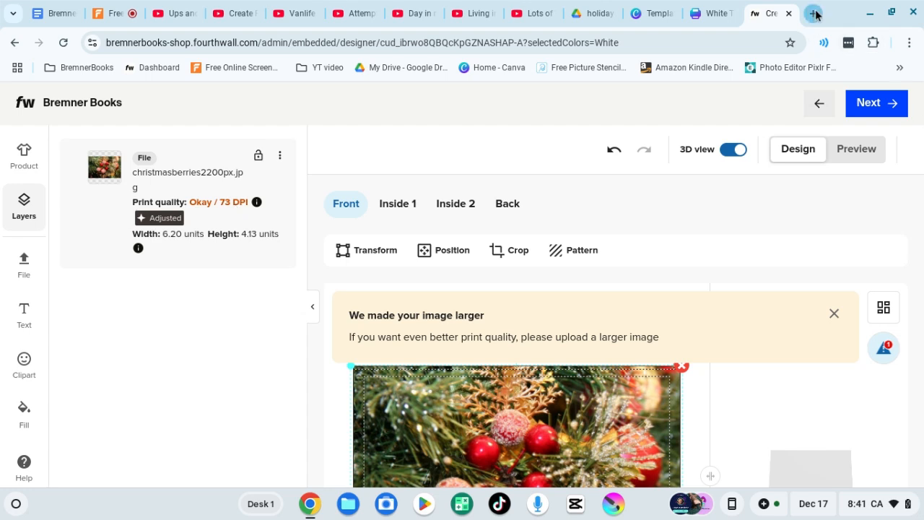
Step: Switch to Pixlr Editor in a new browser tab and open christmasberries2200px.jpg from the holidays folder
key(ctrl+t)
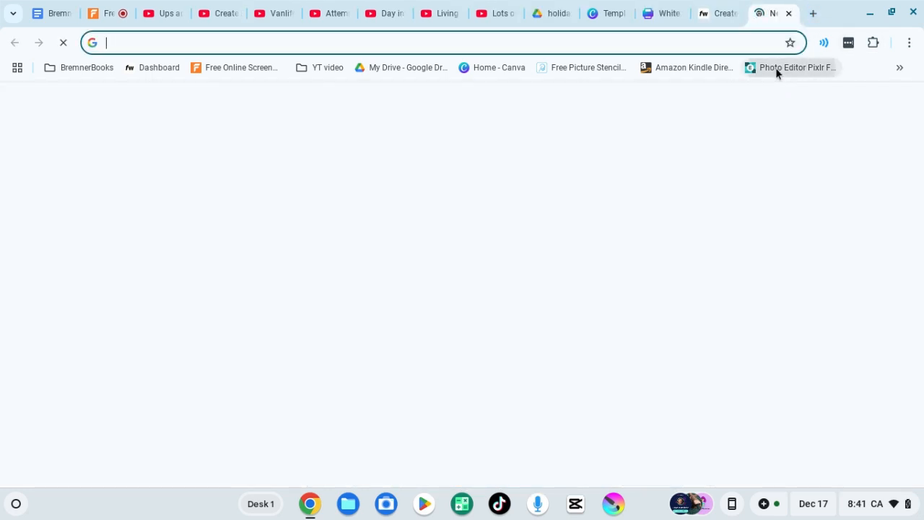
click(776, 70)
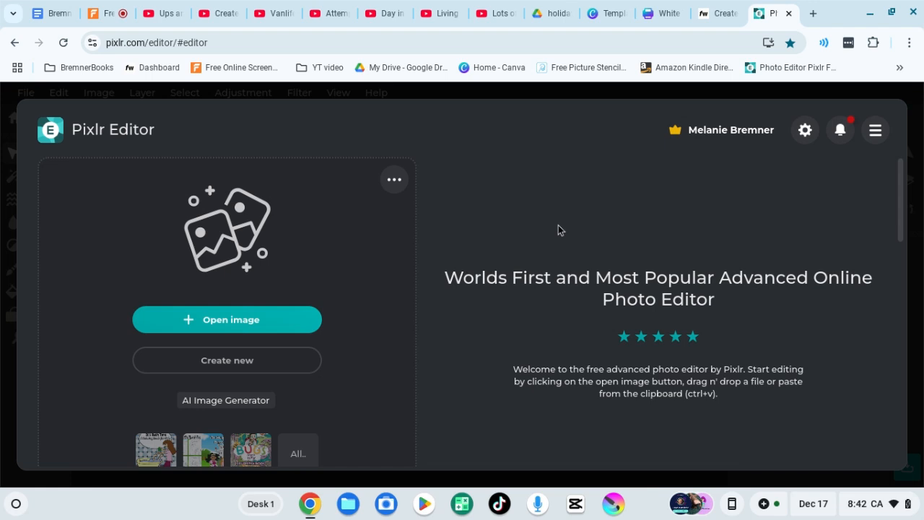
click(238, 322)
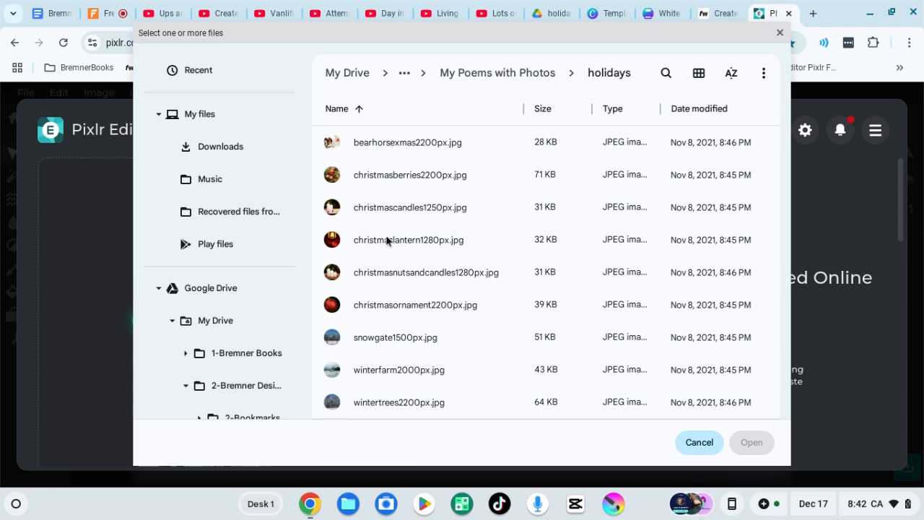
click(395, 179)
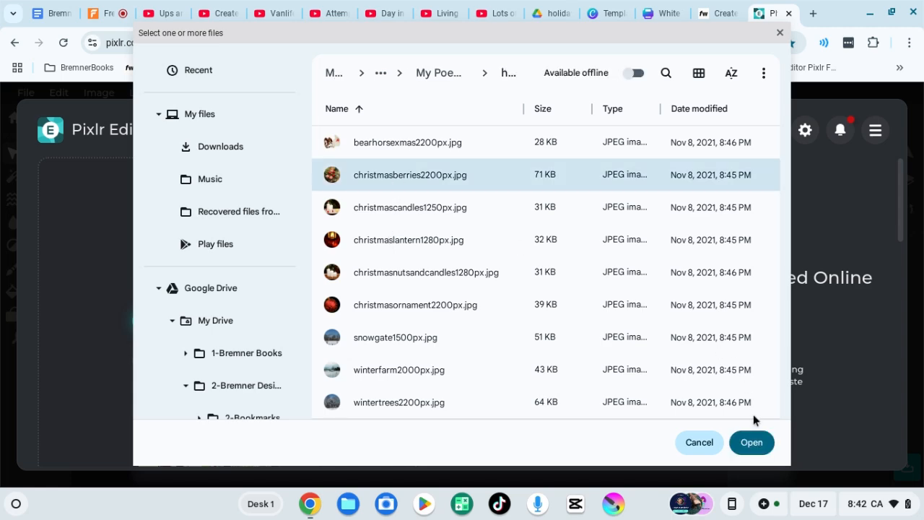
click(750, 442)
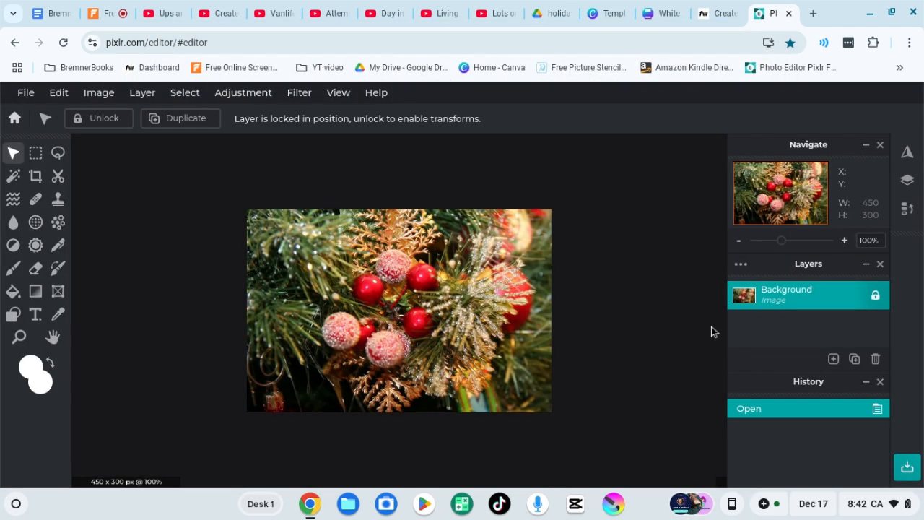
click(93, 94)
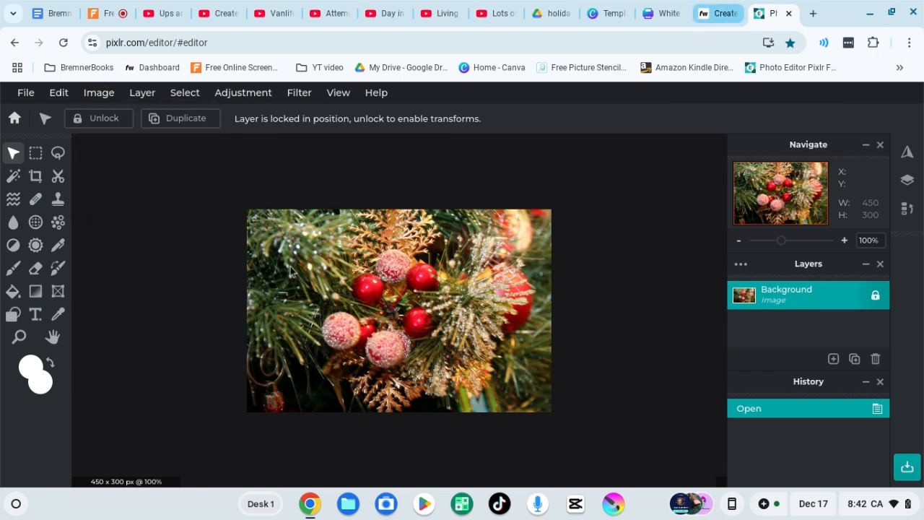
Step: Switch back to the Fourthwall greeting card designer and check how the front image sits in the safe print area
key(ctrl+shift+Tab)
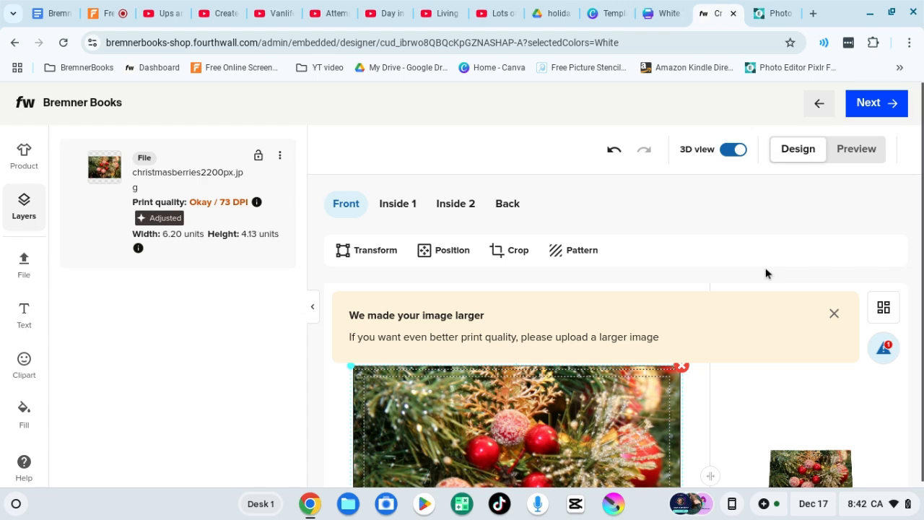
scroll(774, 342, down, 4)
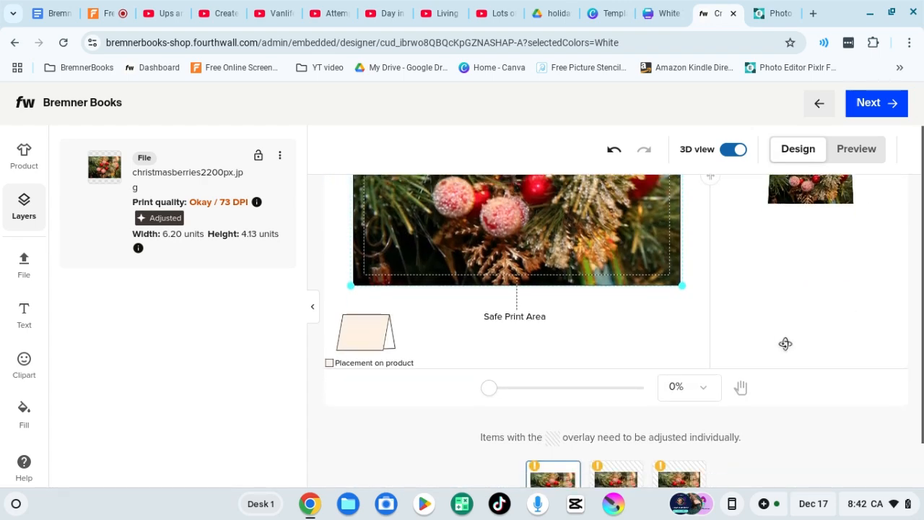
Step: Review the image size suggestions for the 4"×6", 5.83"×8.27" and 5"×7" card sizes
scroll(811, 446, down, 2)
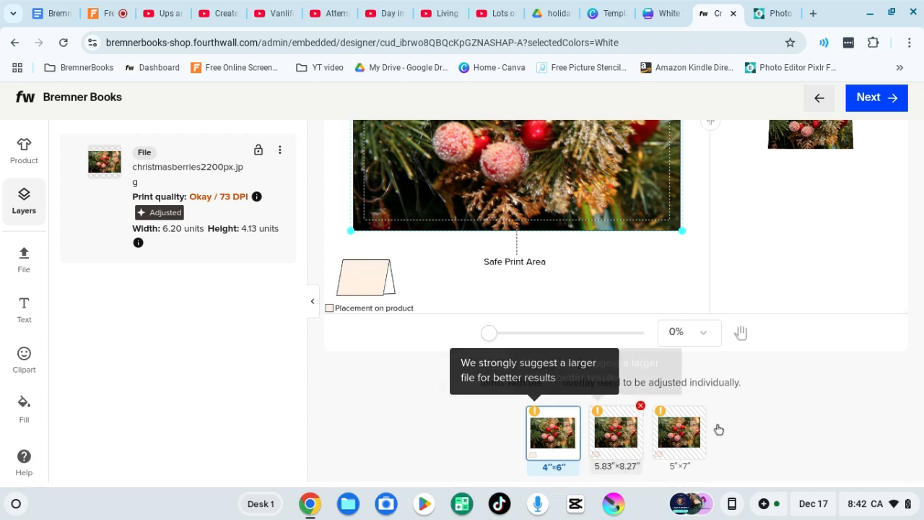
scroll(825, 374, up, 4)
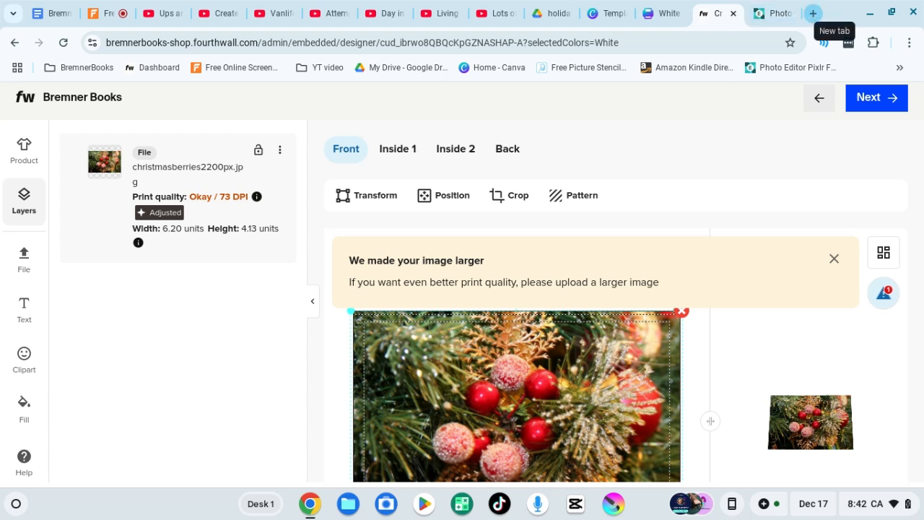
scroll(707, 220, down, 4)
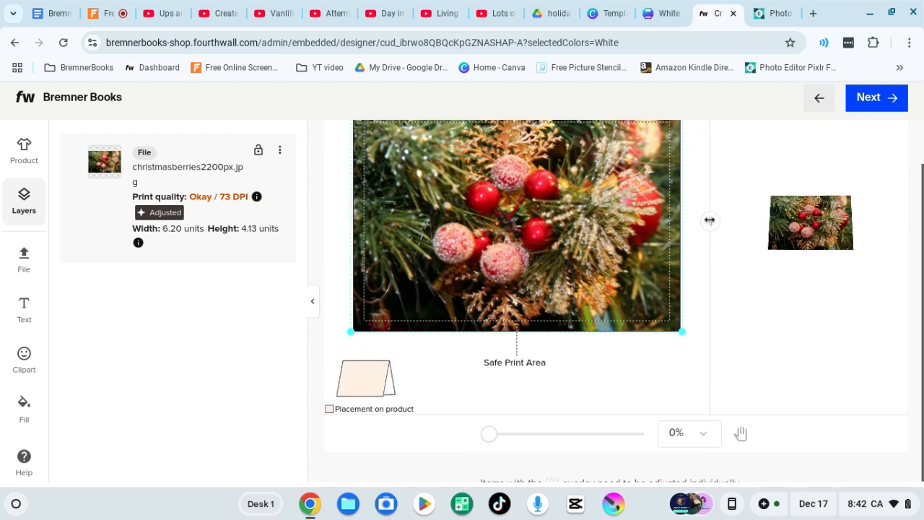
scroll(719, 217, up, 5)
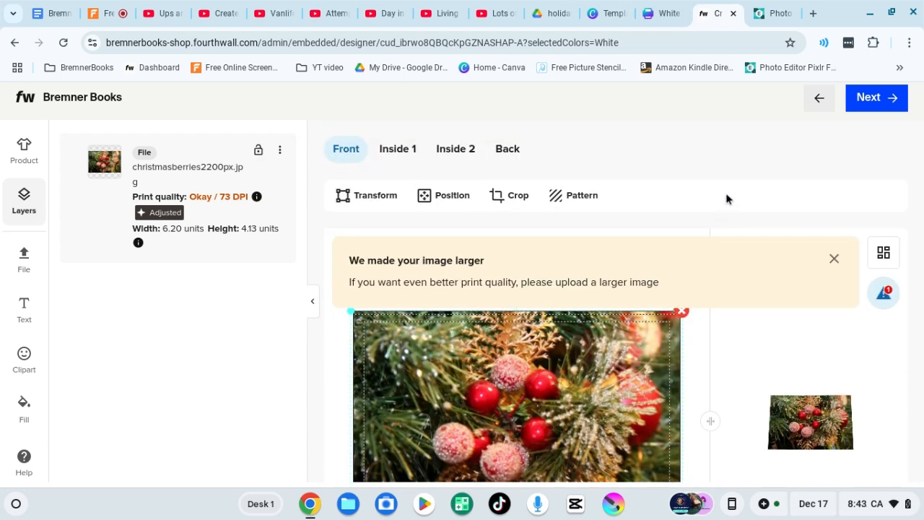
scroll(725, 202, down, 1)
scroll(726, 198, up, 1)
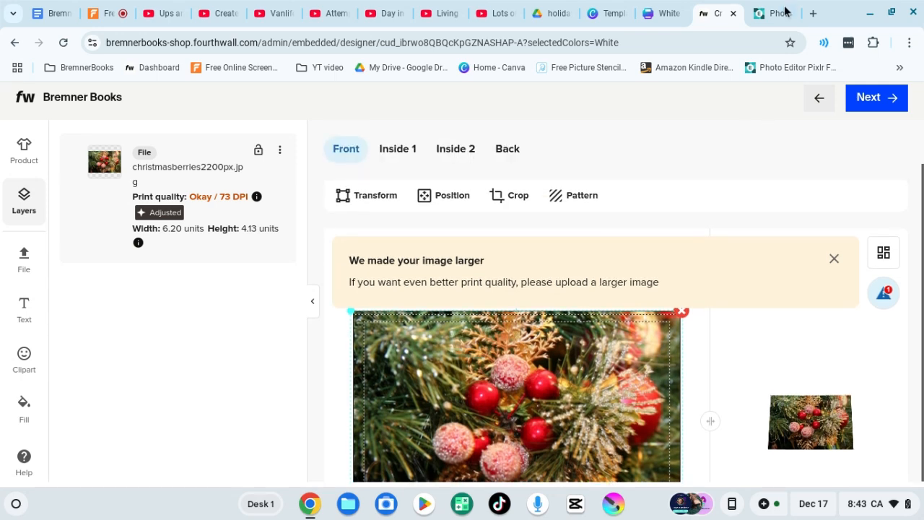
Step: Switch to Pixlr Editor and resize the berries image to 1200 px wide by 1800 px high, without keeping its proportions
click(777, 14)
click(101, 93)
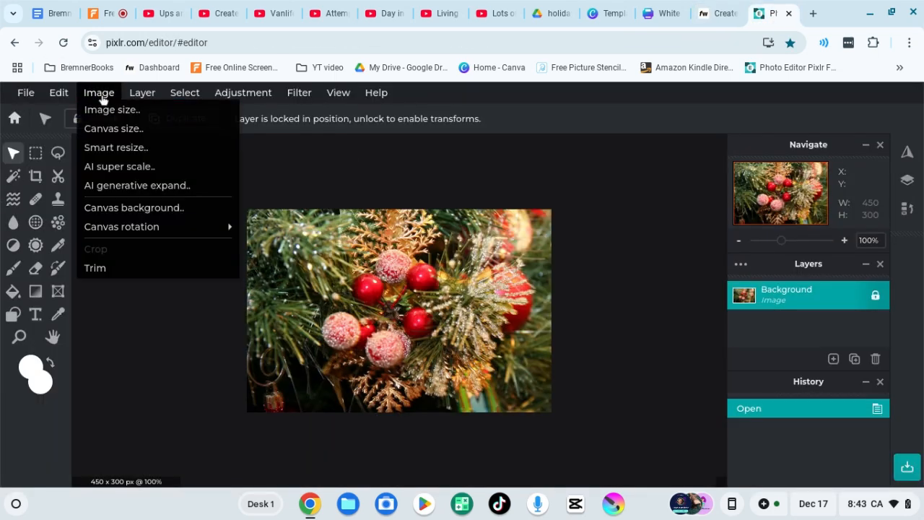
click(107, 112)
click(569, 294)
drag(580, 230, 537, 235)
text(1200)
drag(582, 255, 530, 268)
text(1800)
click(550, 372)
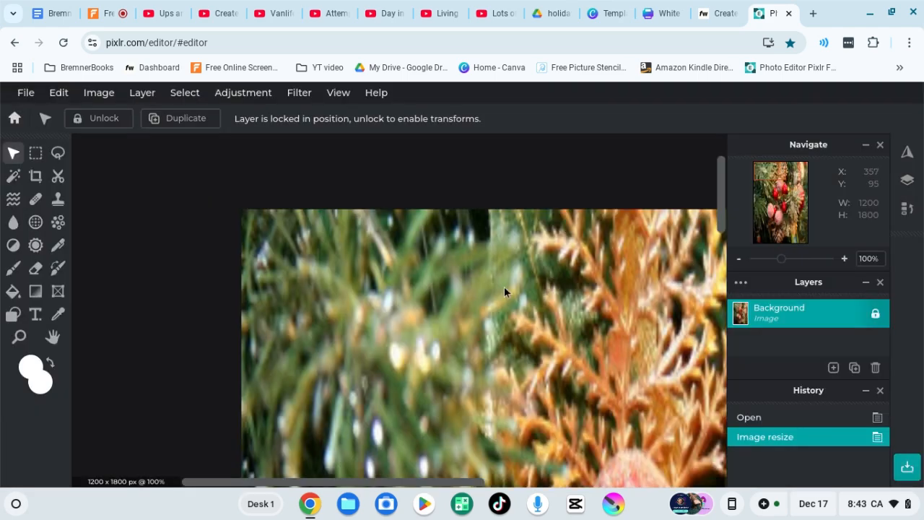
Step: Inspect the resized berries image up close and as a whole to judge its sharpness and distortion
scroll(544, 310, down, 5)
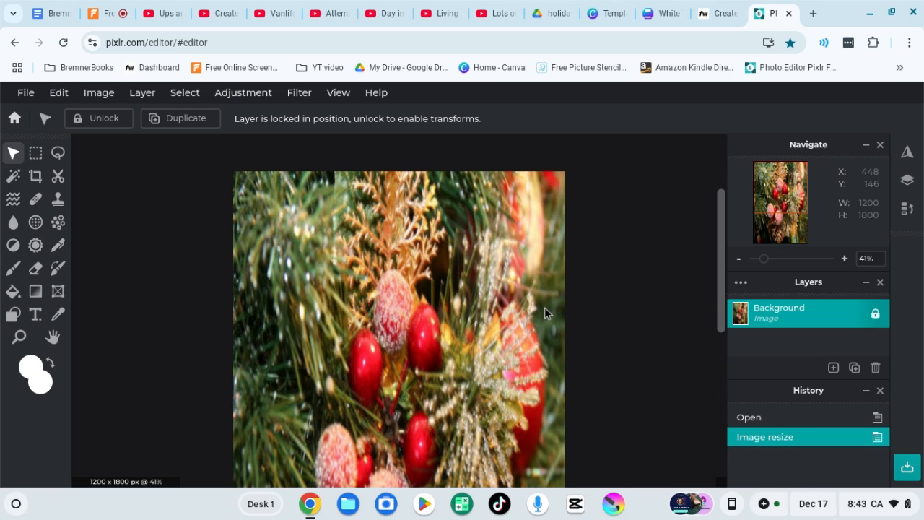
scroll(544, 307, down, 2)
scroll(338, 355, up, 3)
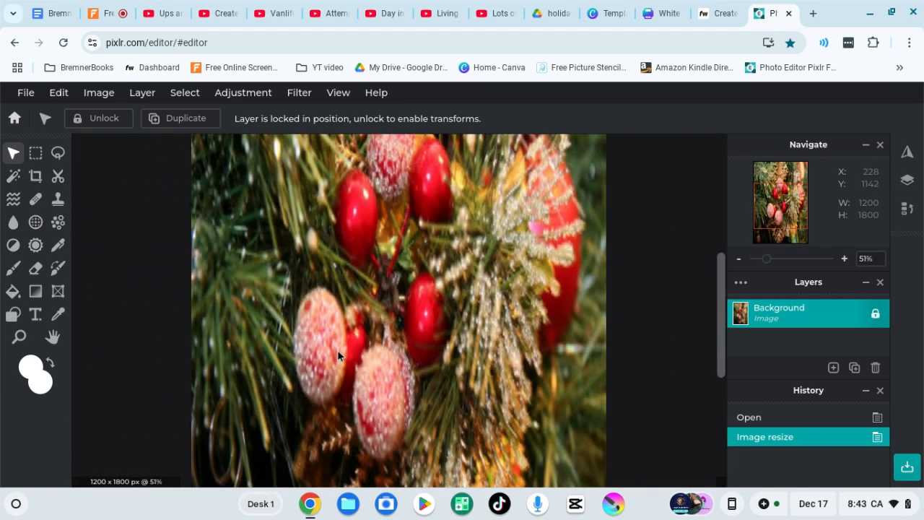
scroll(337, 349, down, 4)
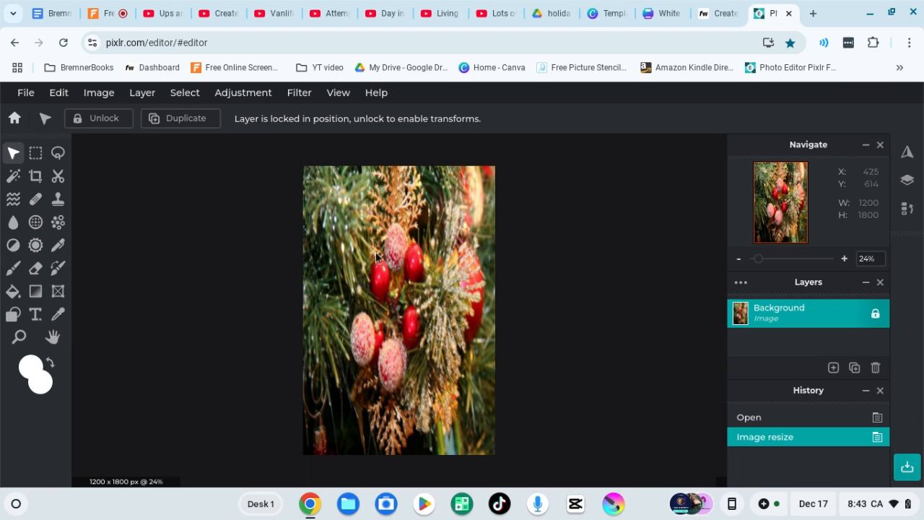
scroll(372, 272, up, 4)
scroll(375, 228, down, 4)
scroll(376, 228, down, 1)
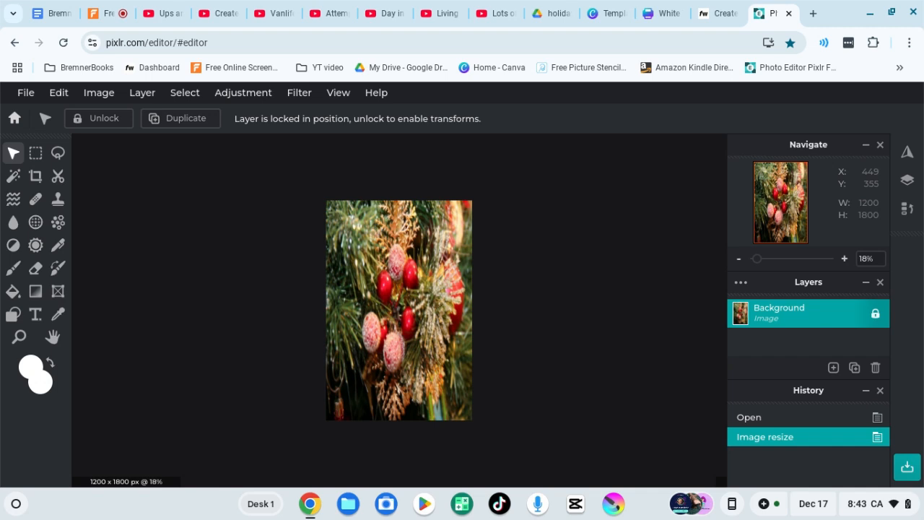
scroll(377, 228, up, 1)
scroll(377, 228, down, 1)
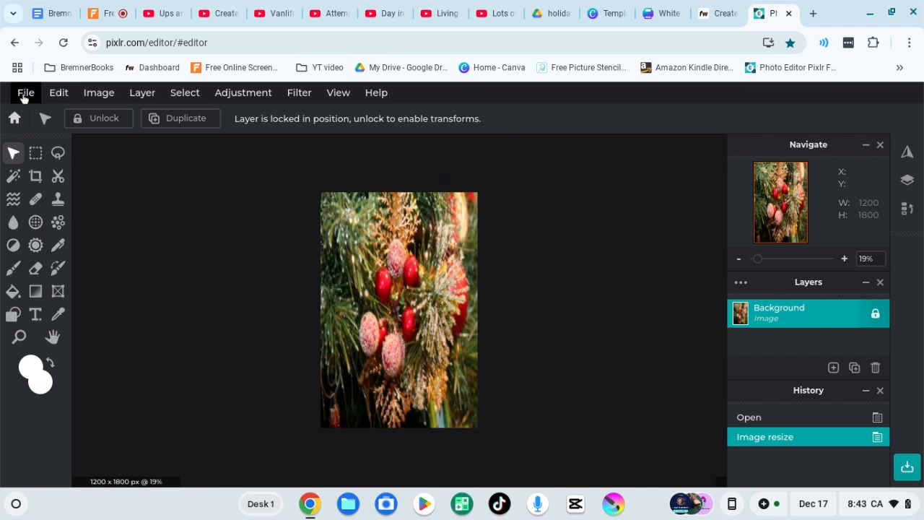
Step: Save the resized image as a JPG at 100% quality, named christmasberries2200px.jpg, in the Downloads folder
click(26, 94)
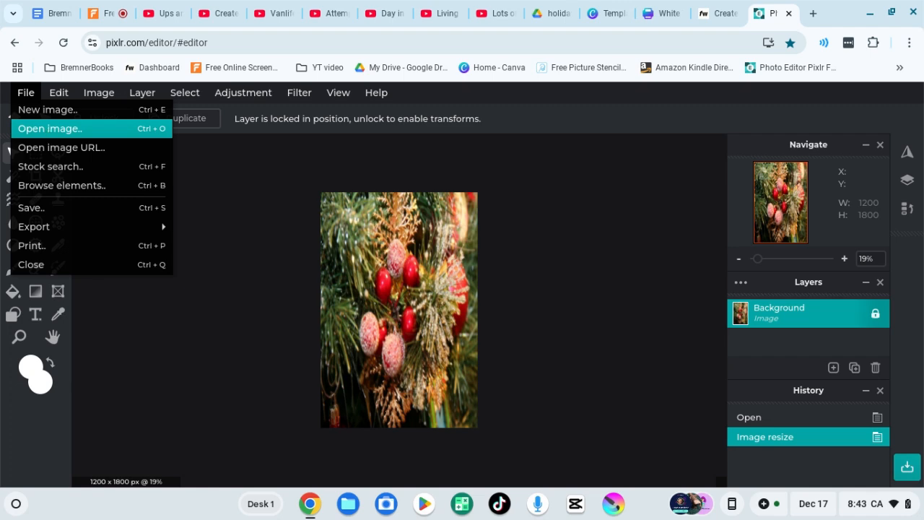
click(37, 209)
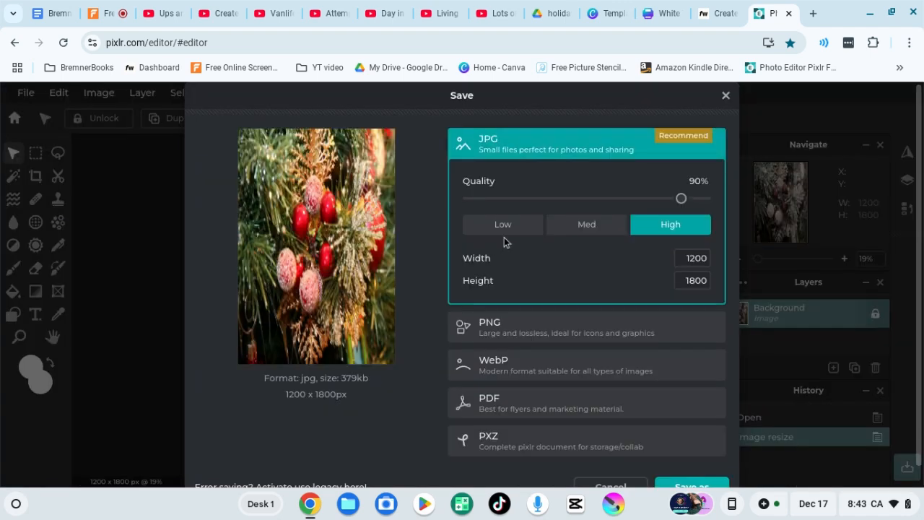
drag(681, 199, 705, 198)
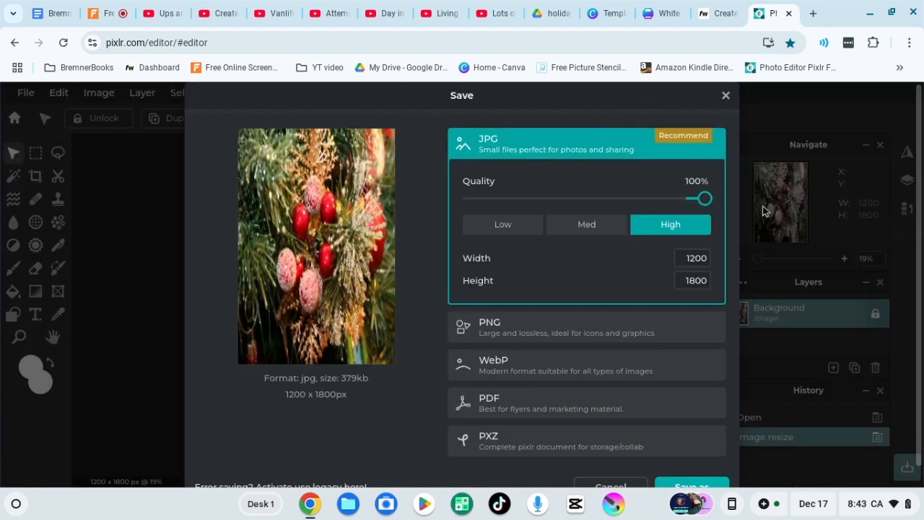
click(682, 486)
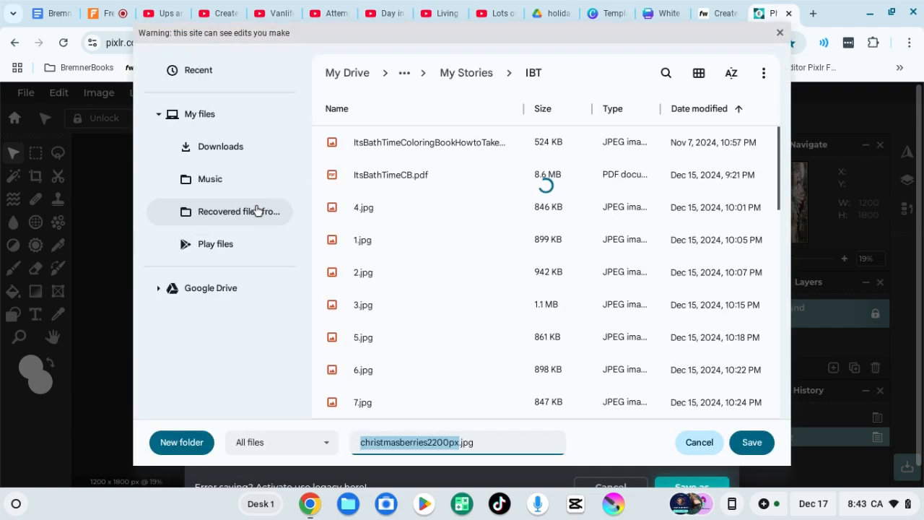
click(220, 149)
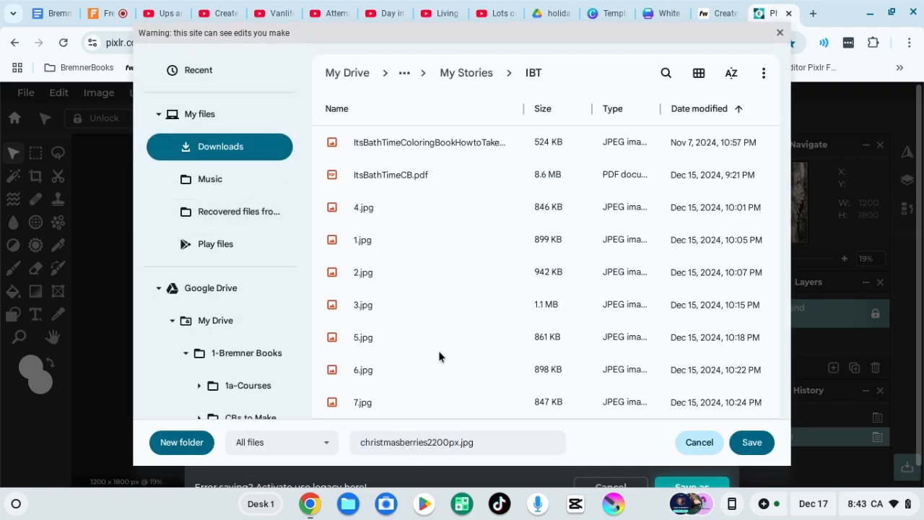
click(238, 150)
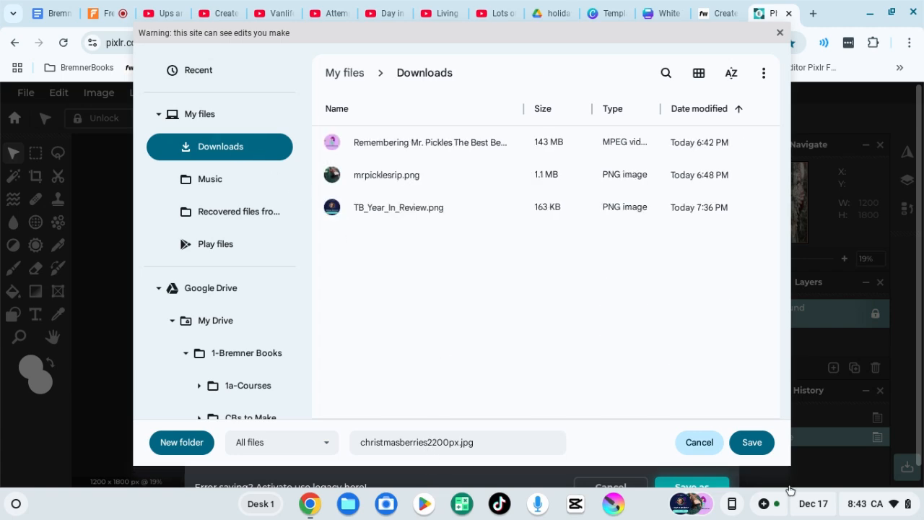
click(753, 442)
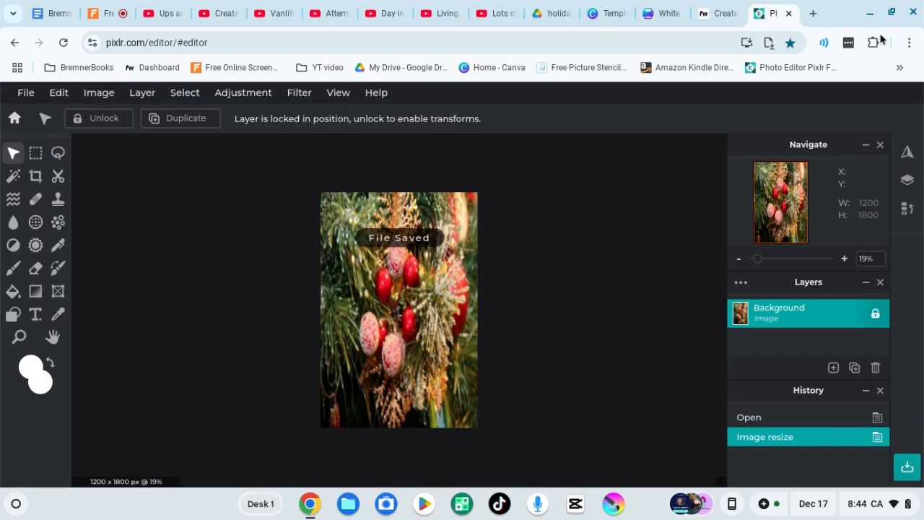
Step: Switch back to the Fourthwall designer and remove the low-resolution berries image from the card's front
click(717, 13)
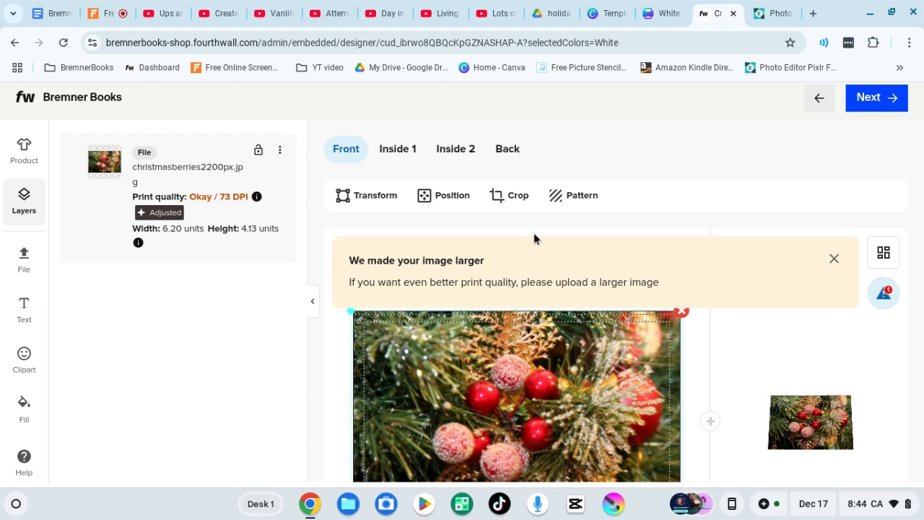
scroll(515, 394, down, 1)
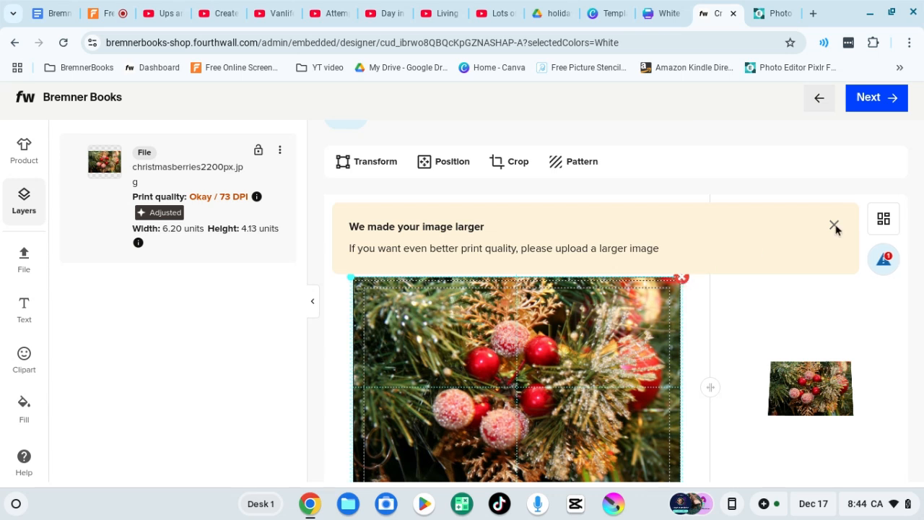
click(682, 278)
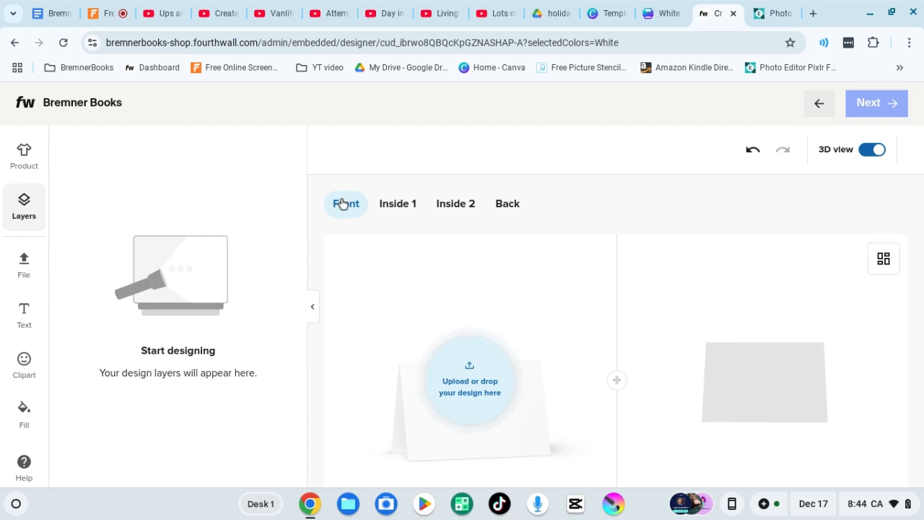
Step: Upload the resized christmasberries2200px.jpg from the Downloads folder as the card's front image
click(471, 379)
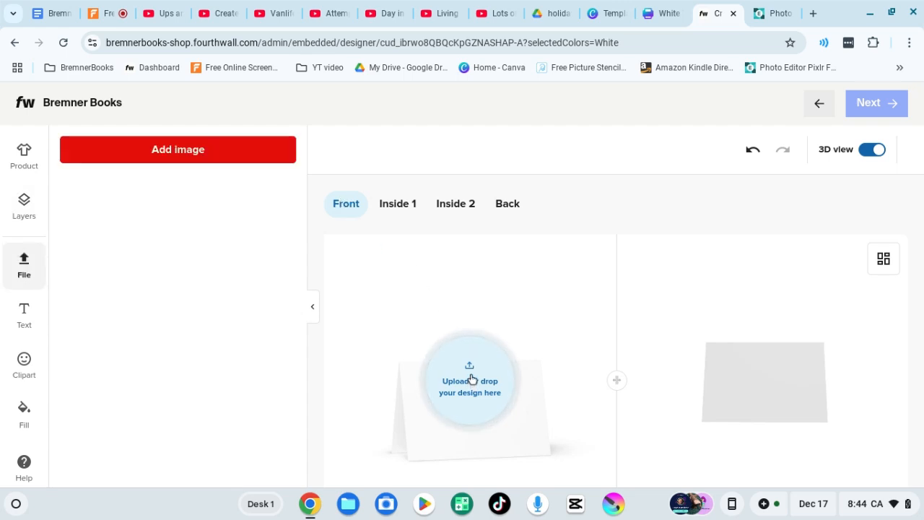
click(206, 154)
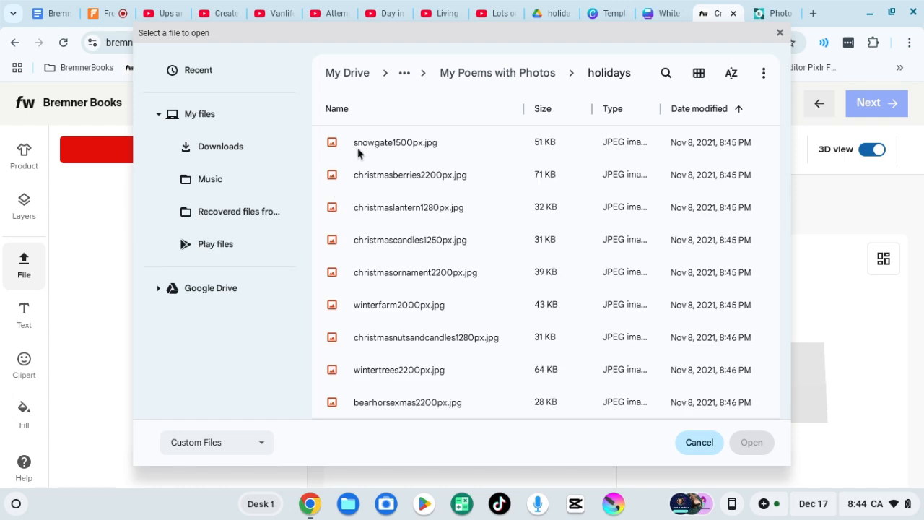
click(215, 152)
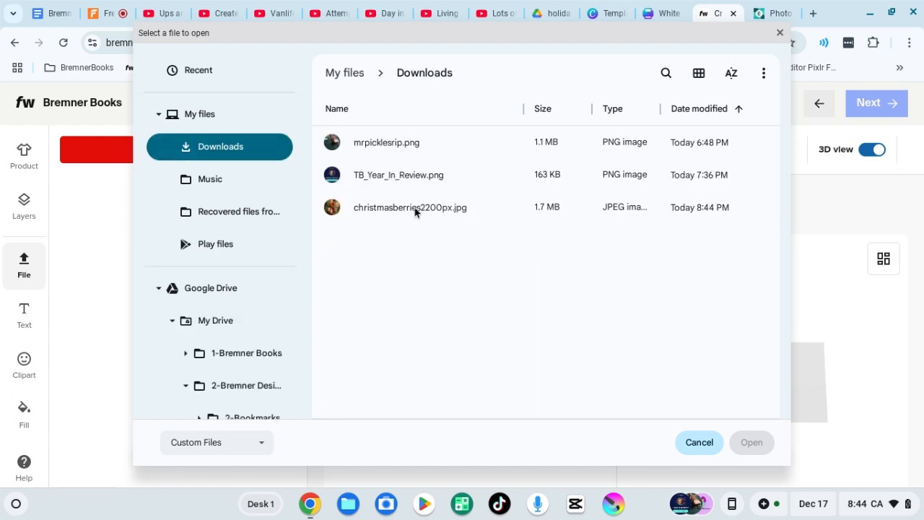
click(417, 208)
click(751, 442)
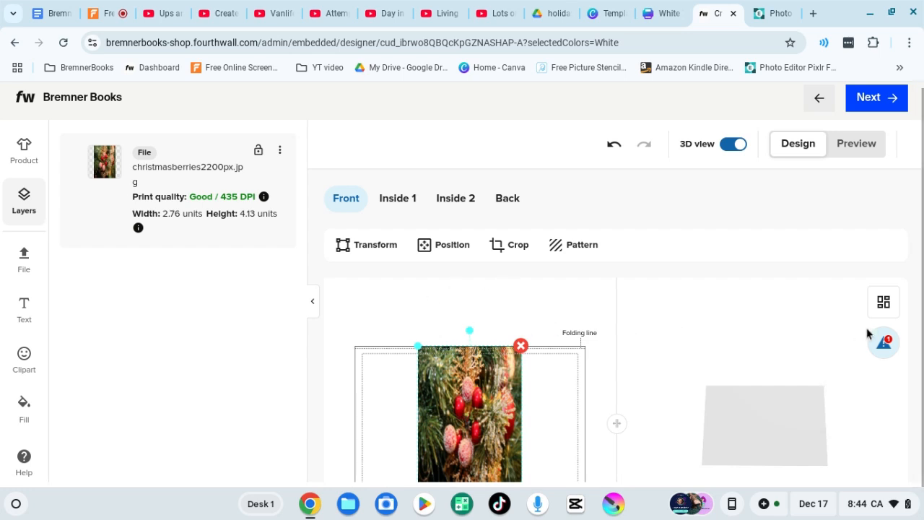
Step: Rotate the berries image on the 4"×6" card's front 90° clockwise into landscape orientation
scroll(921, 252, down, 1)
scroll(921, 252, down, 2)
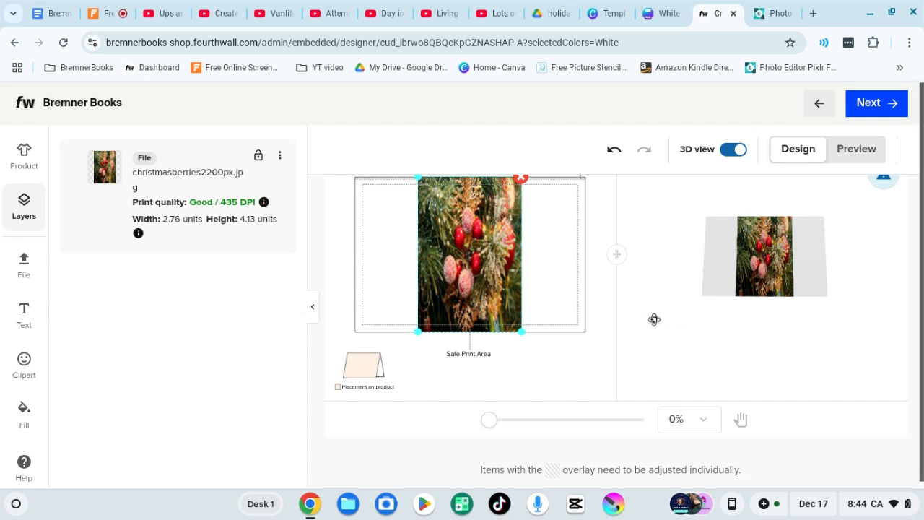
click(464, 291)
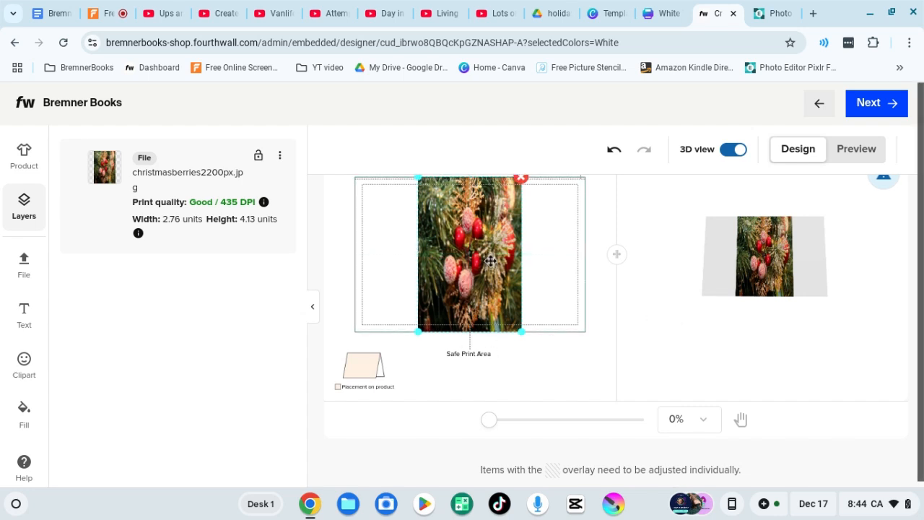
scroll(559, 280, up, 1)
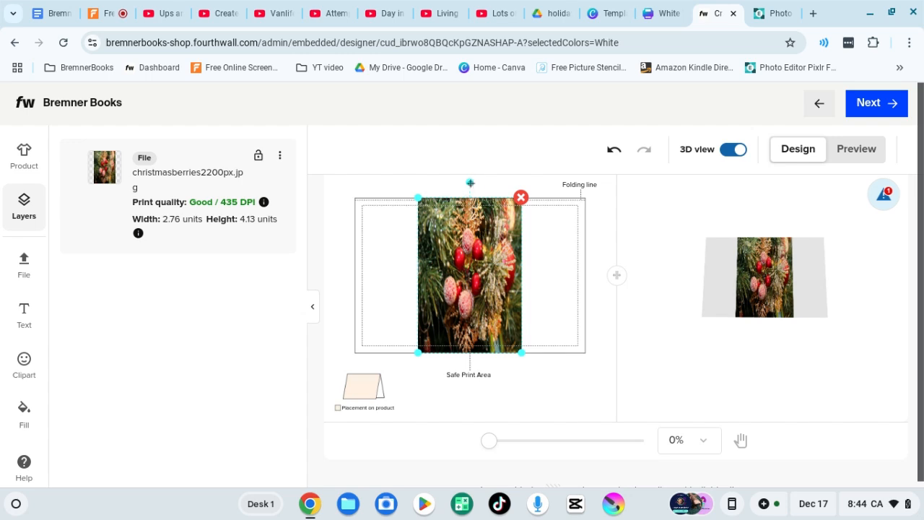
drag(471, 181, 563, 275)
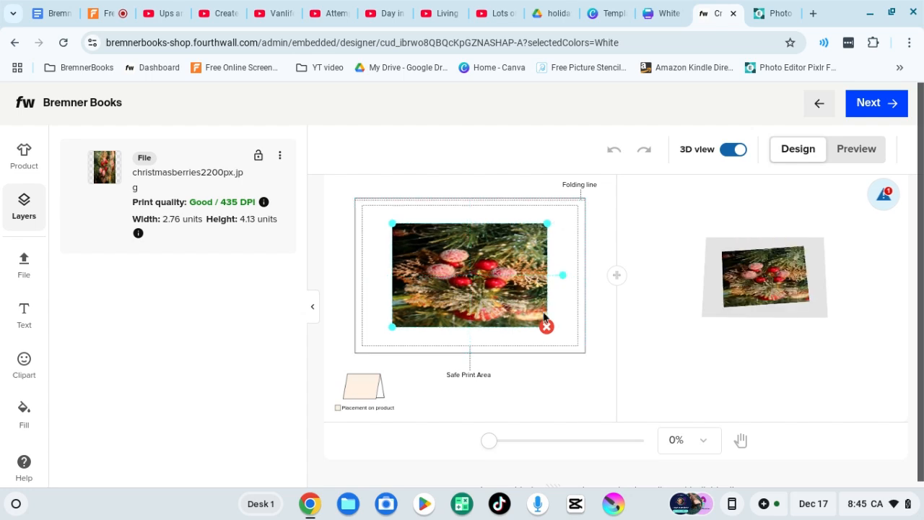
Step: Enlarge the rotated berries image to about 4.12 by 6.16 units so it fills the 4"×6" front print area
click(548, 223)
click(540, 237)
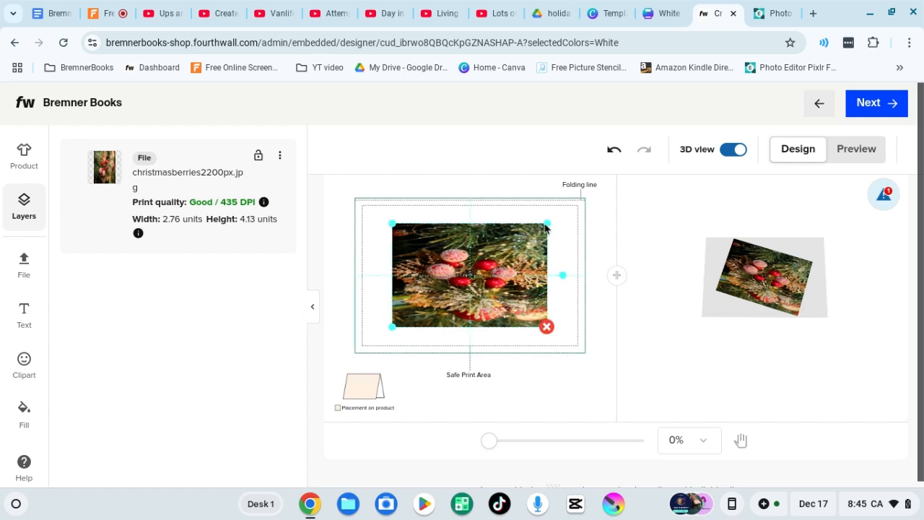
drag(547, 226, 588, 197)
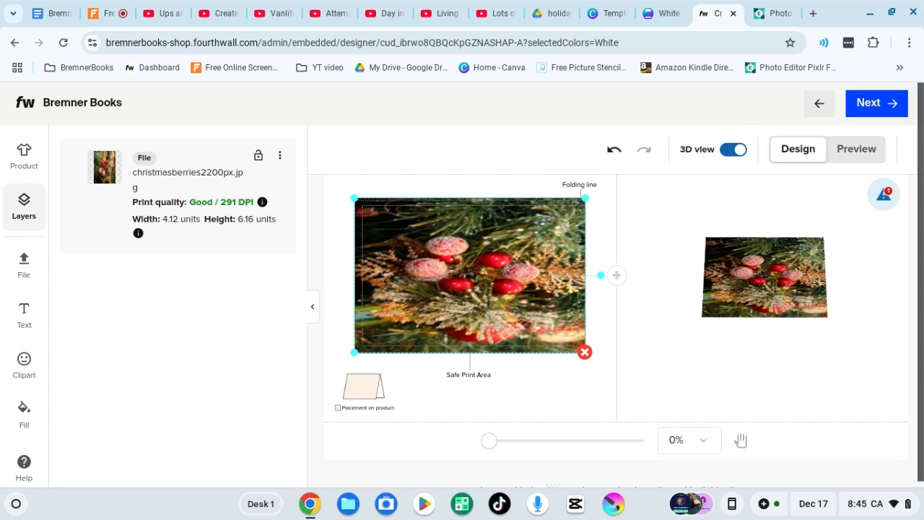
Step: Switch to the 5.83"×8.27" card and rotate its front berries image 90° clockwise into landscape orientation
scroll(543, 359, down, 1)
scroll(627, 388, down, 1)
scroll(627, 387, down, 1)
click(618, 438)
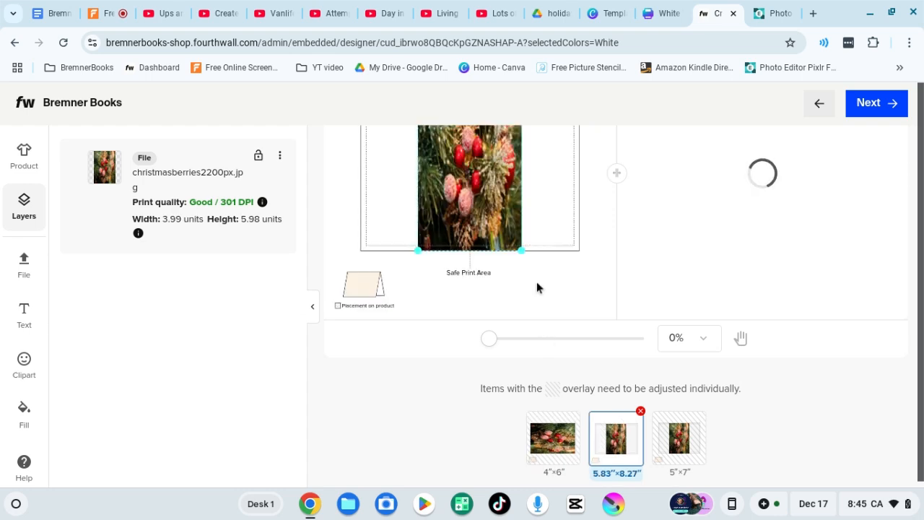
scroll(538, 285, up, 2)
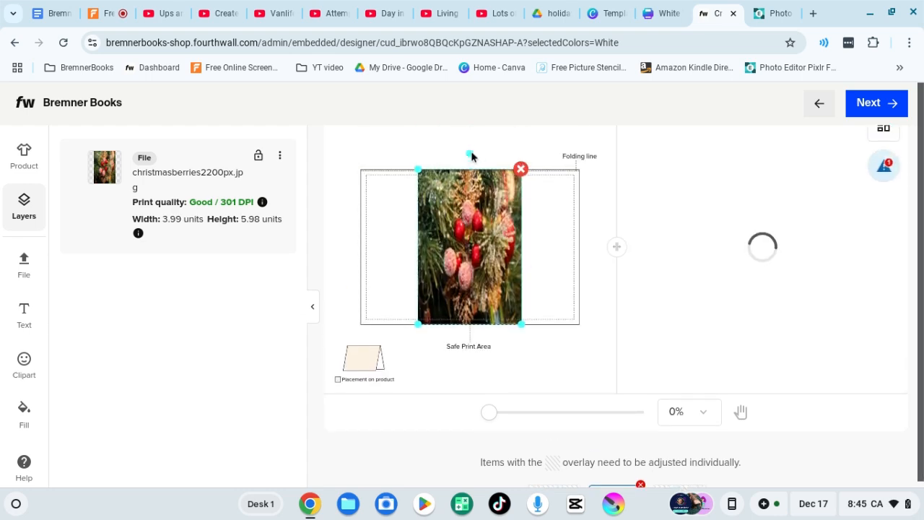
drag(471, 156, 593, 229)
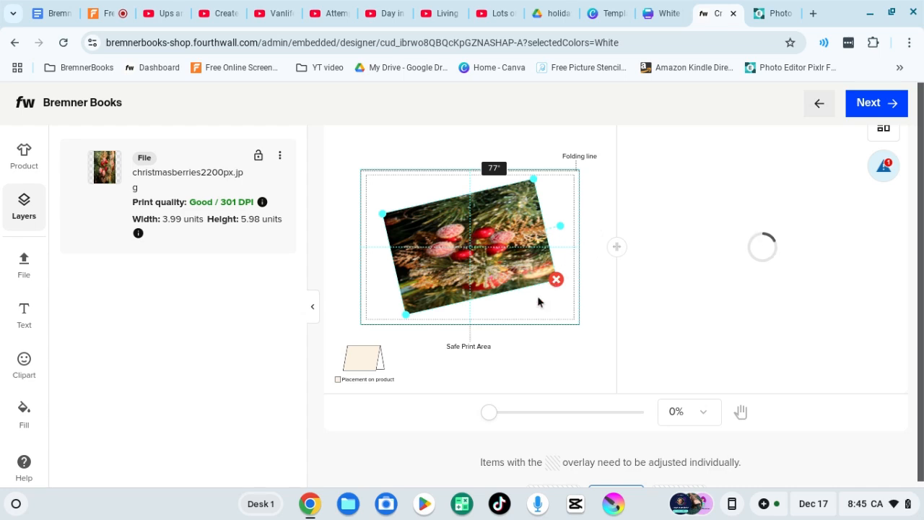
drag(538, 302, 575, 251)
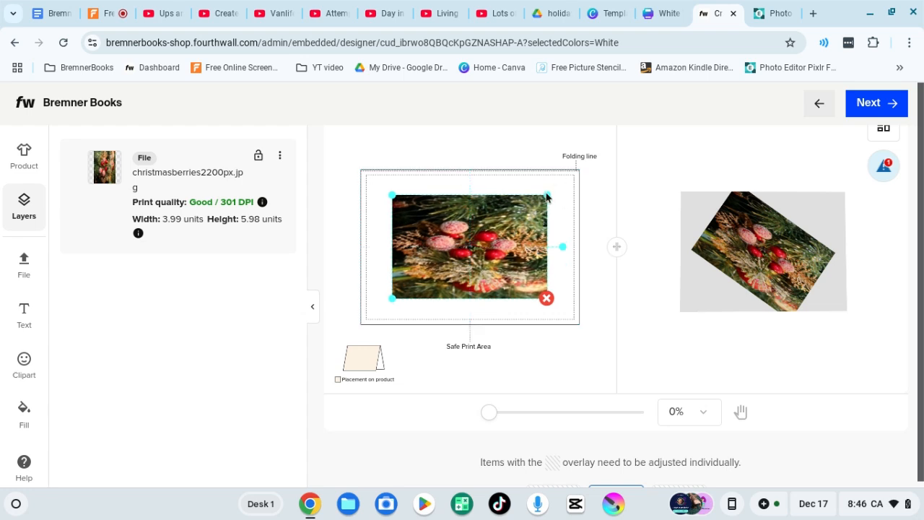
Step: Enlarge and reposition the rotated berries image to about 6.26 by 9.38 units so it covers the 5.83"×8.27" front print area
drag(547, 195, 582, 177)
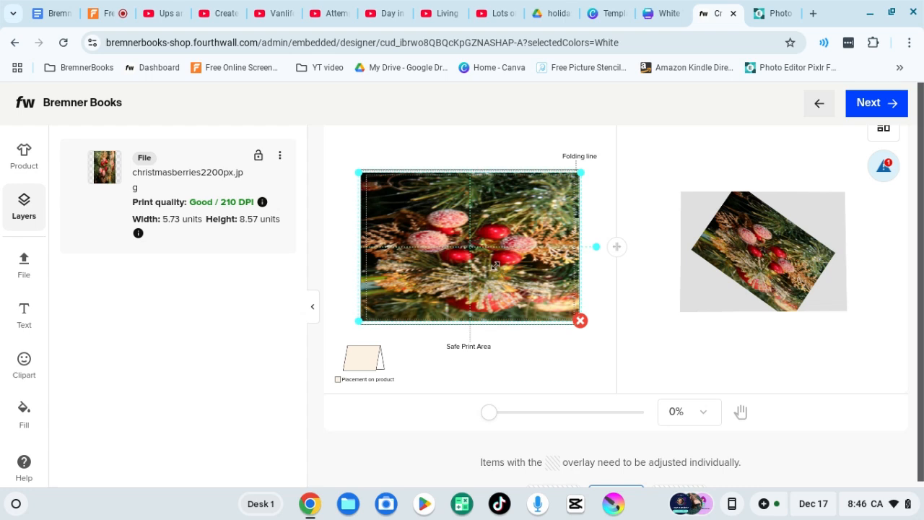
drag(494, 264, 493, 261)
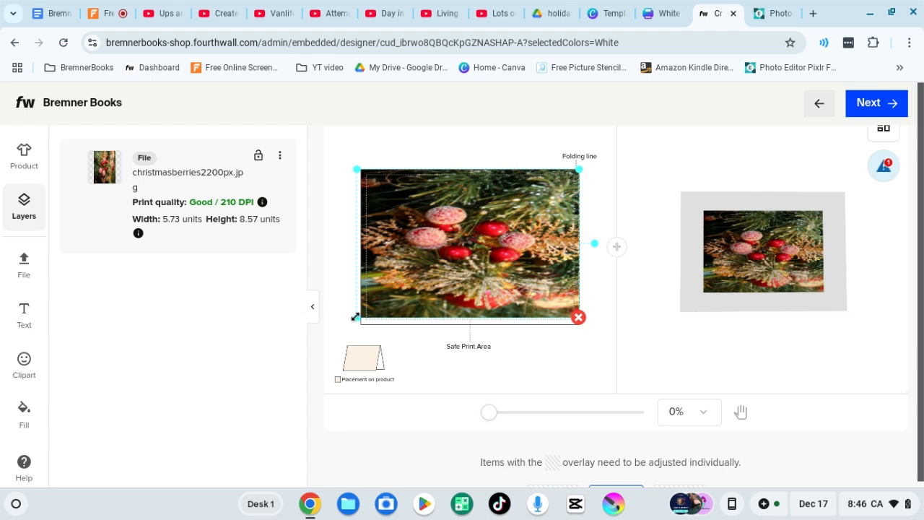
drag(354, 322, 348, 326)
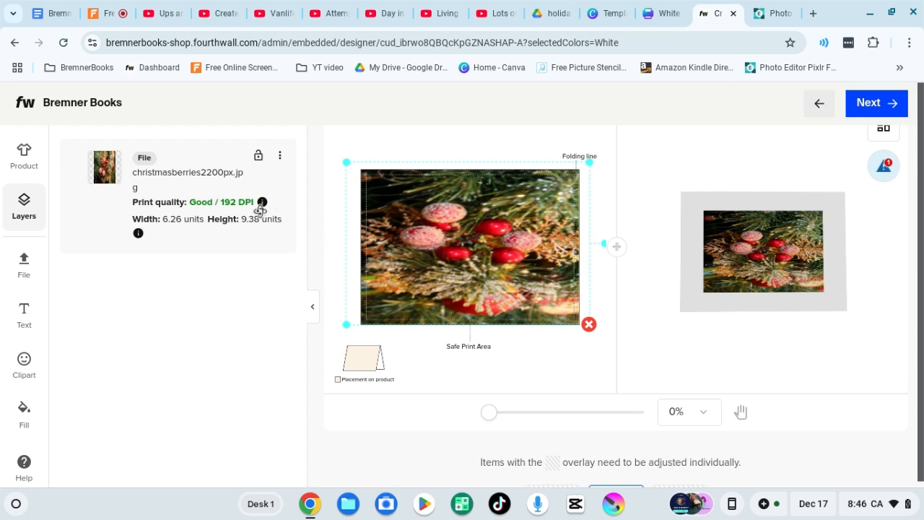
Step: Switch to the 5"×7" card and rotate its front berries image 90° clockwise into landscape orientation
scroll(499, 270, down, 1)
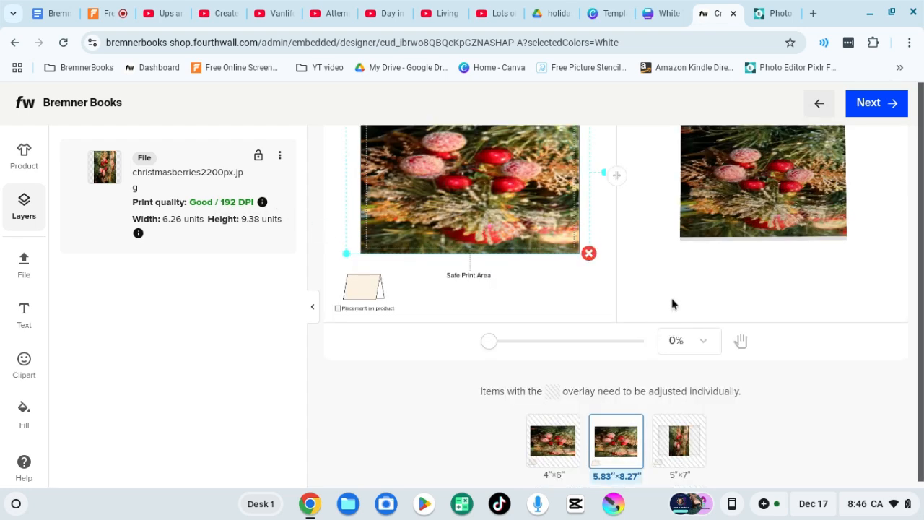
scroll(685, 305, down, 1)
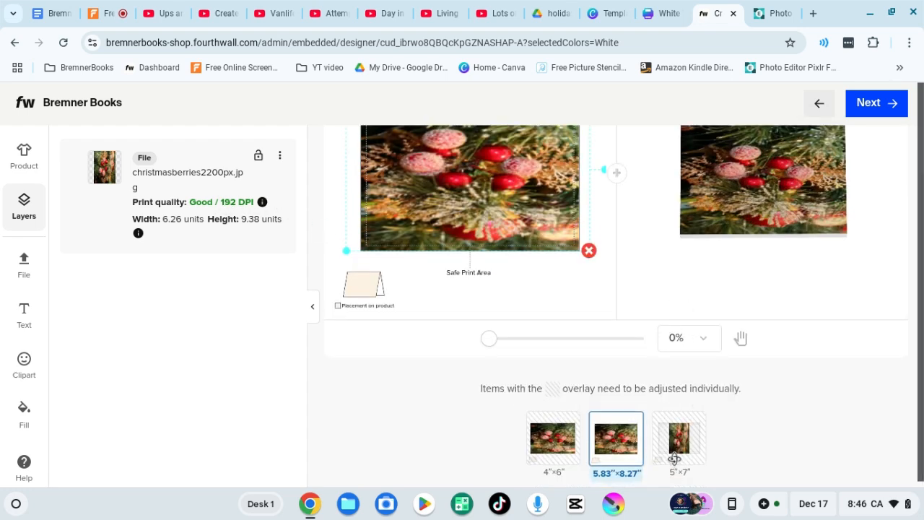
mouse_move(676, 443)
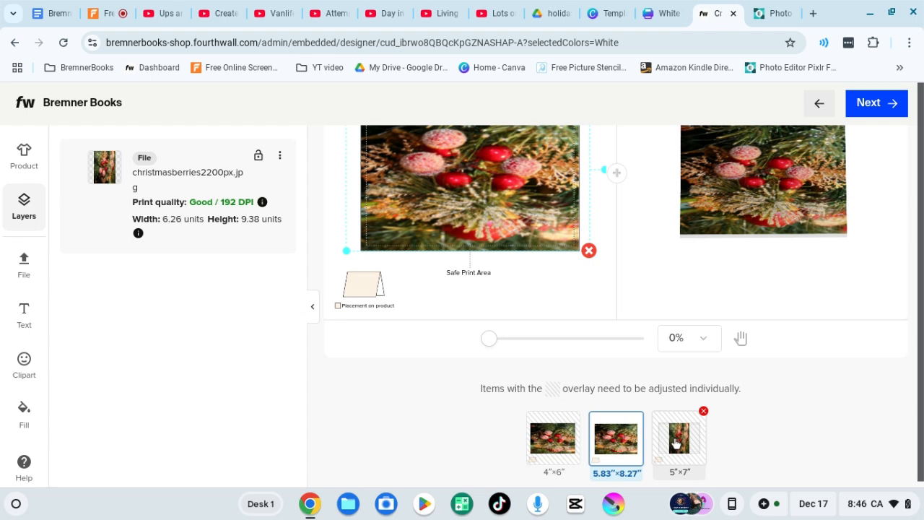
click(684, 483)
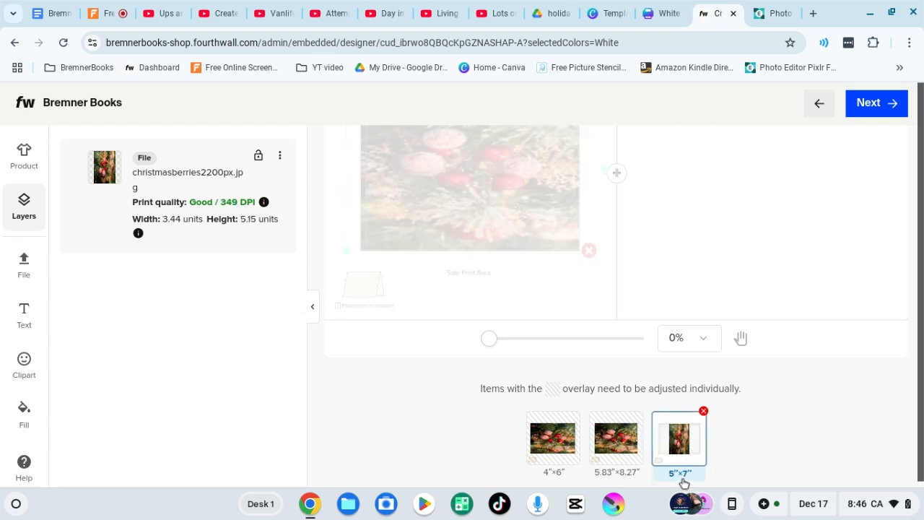
mouse_move(604, 482)
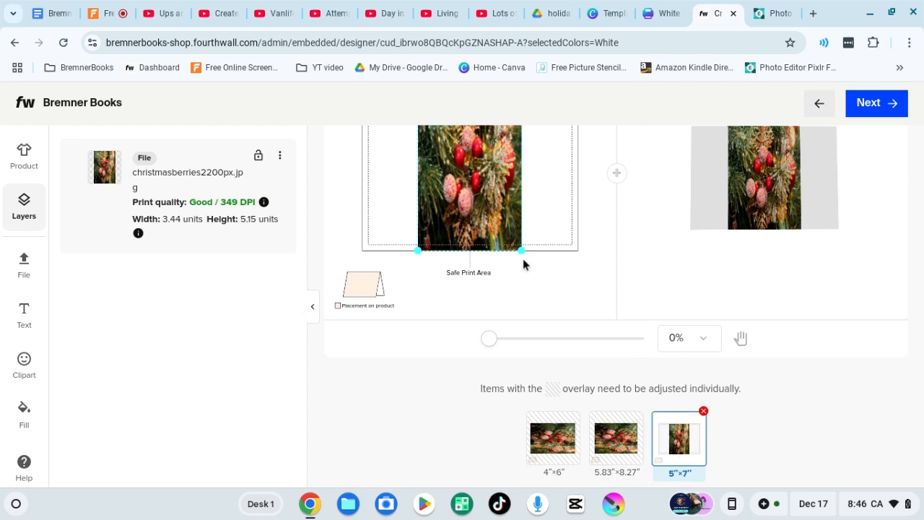
scroll(523, 260, up, 1)
scroll(522, 264, up, 1)
drag(470, 152, 569, 250)
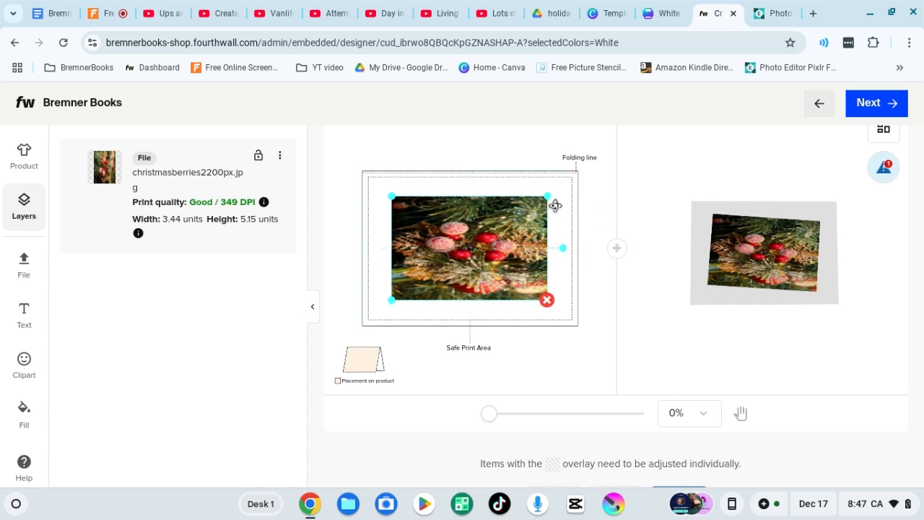
Step: Enlarge the rotated berries image to about 5.08 by 7.59 units and nudge it to cover the 5"×7" front print area
drag(574, 178, 578, 178)
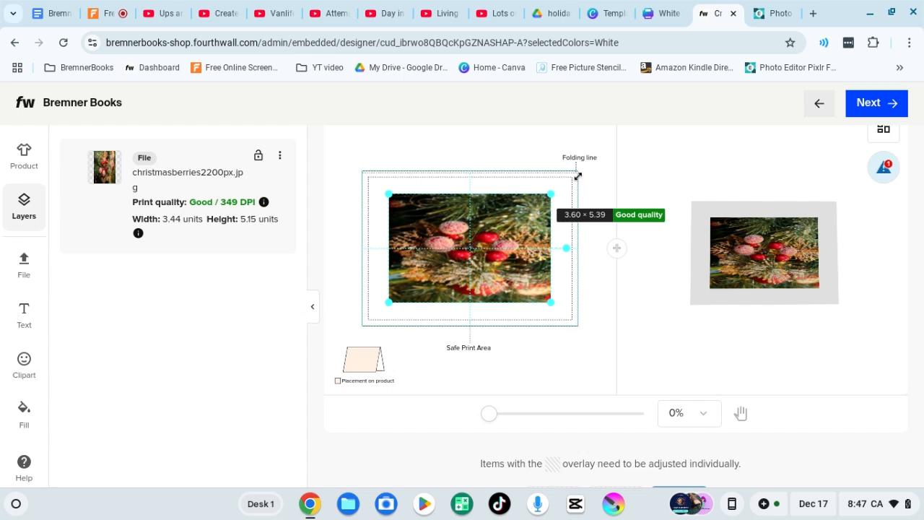
drag(600, 261, 592, 310)
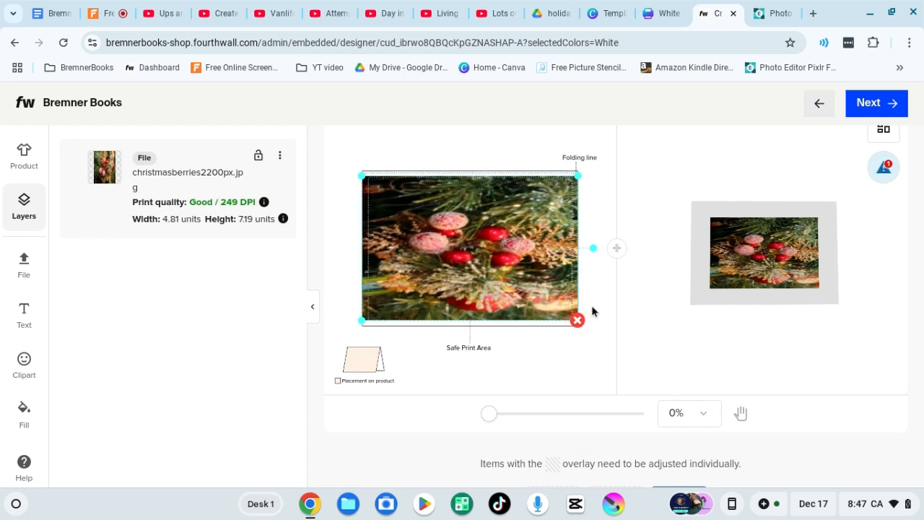
drag(508, 296, 501, 286)
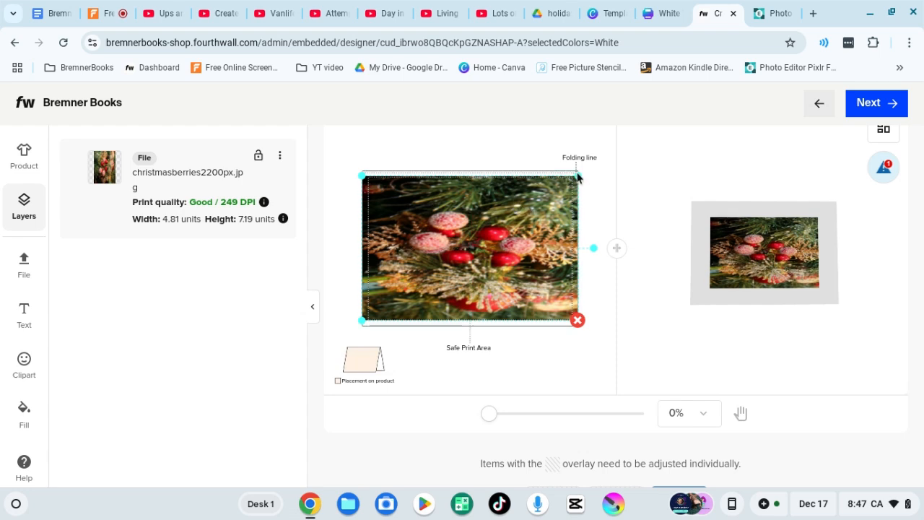
drag(580, 176, 585, 173)
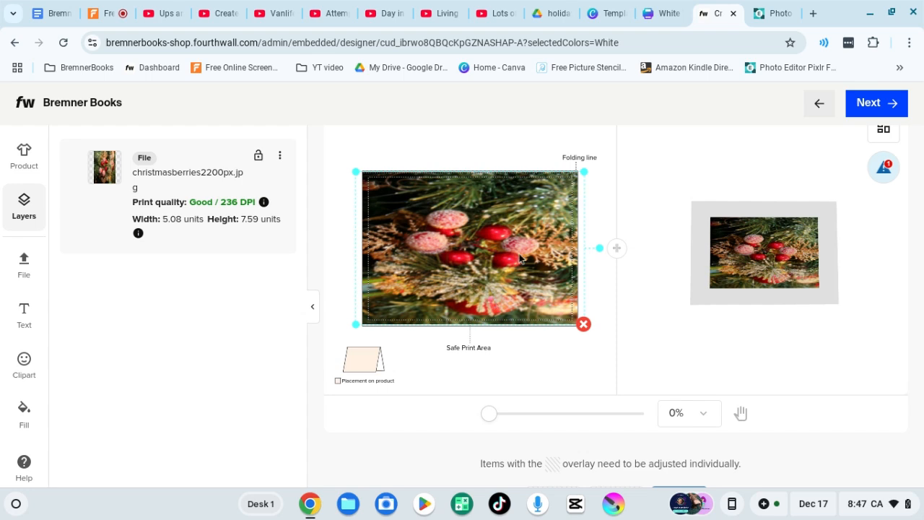
drag(520, 257, 517, 254)
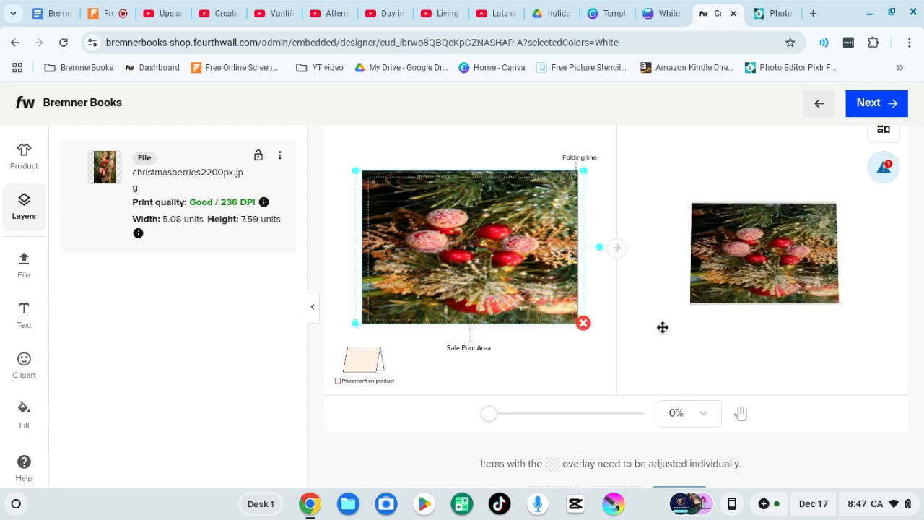
Step: Open the card's Inside 1 side and add the multicoloured "Your text here" text preset
scroll(434, 245, up, 2)
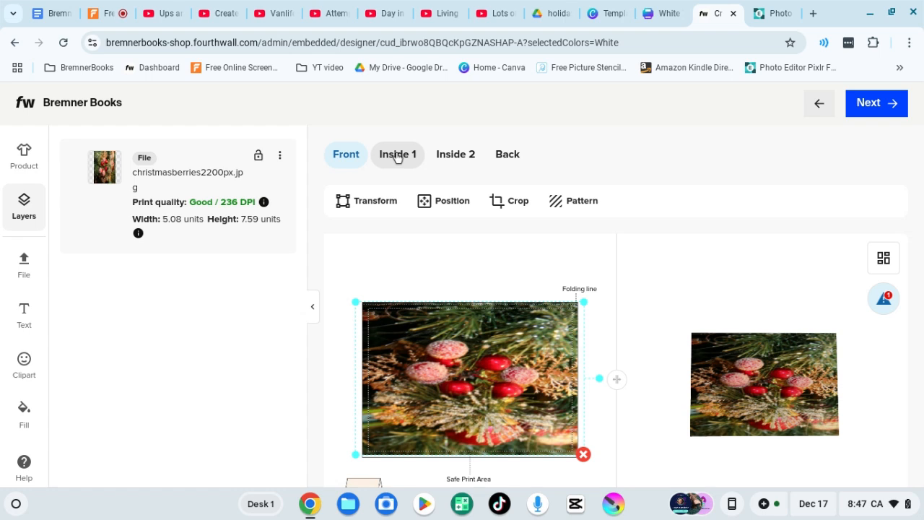
click(397, 159)
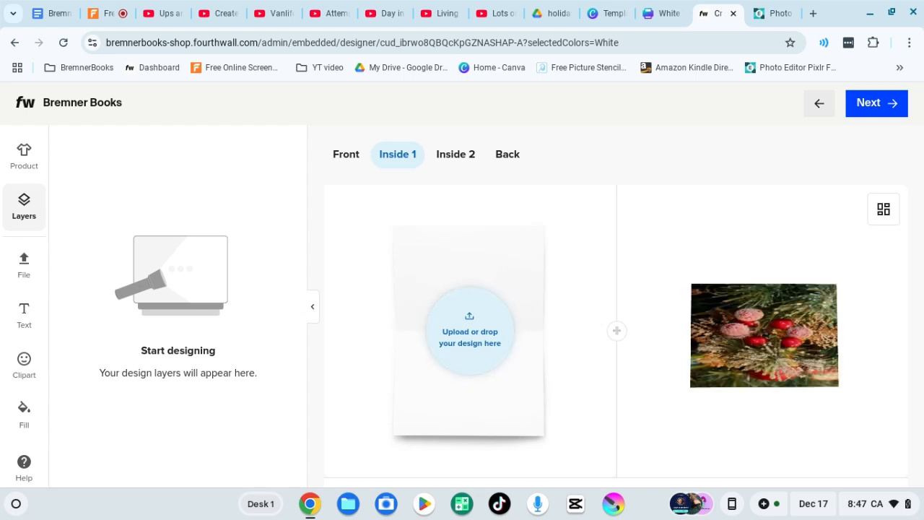
click(25, 312)
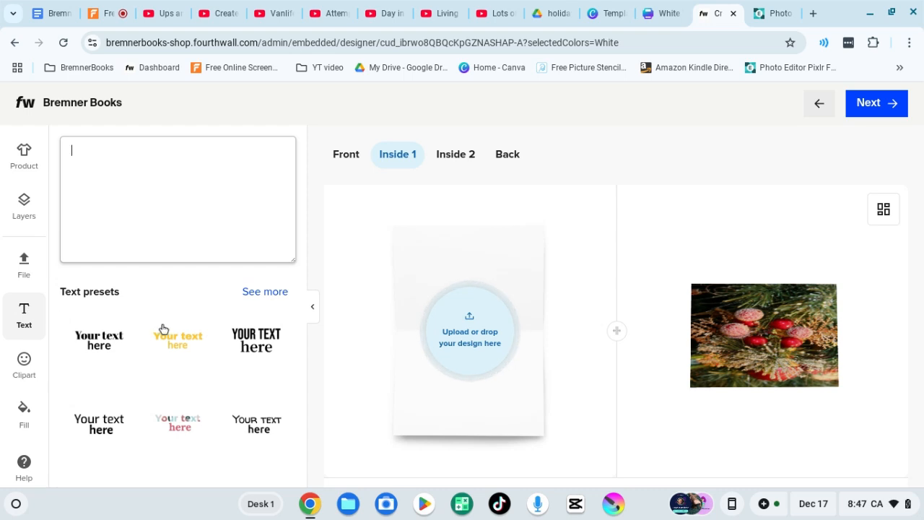
click(174, 423)
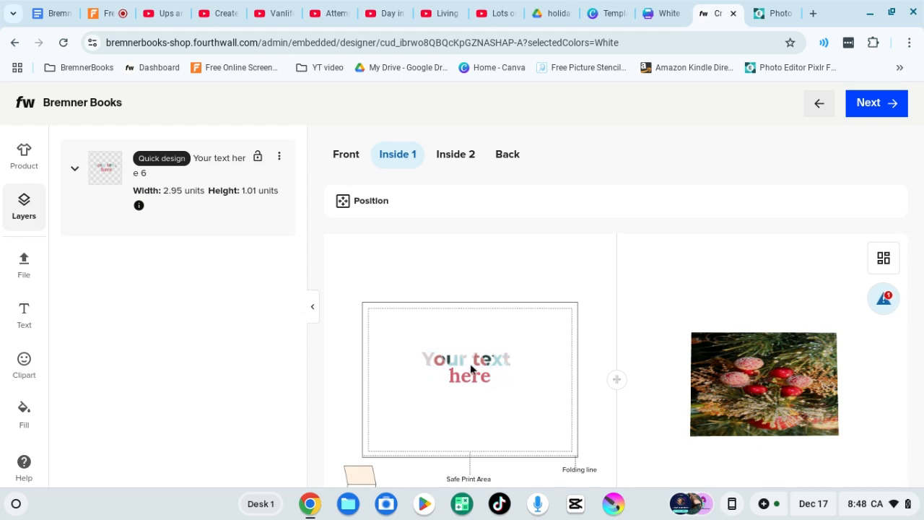
Step: Replace the preset's upper line "Your text" on Inside 1 with "Here's to a Memorable"
click(470, 363)
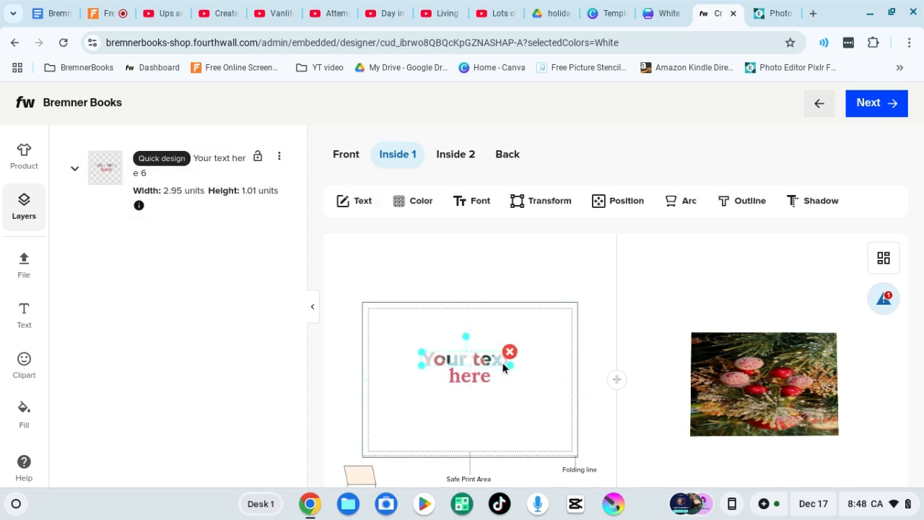
click(484, 359)
drag(471, 364, 472, 363)
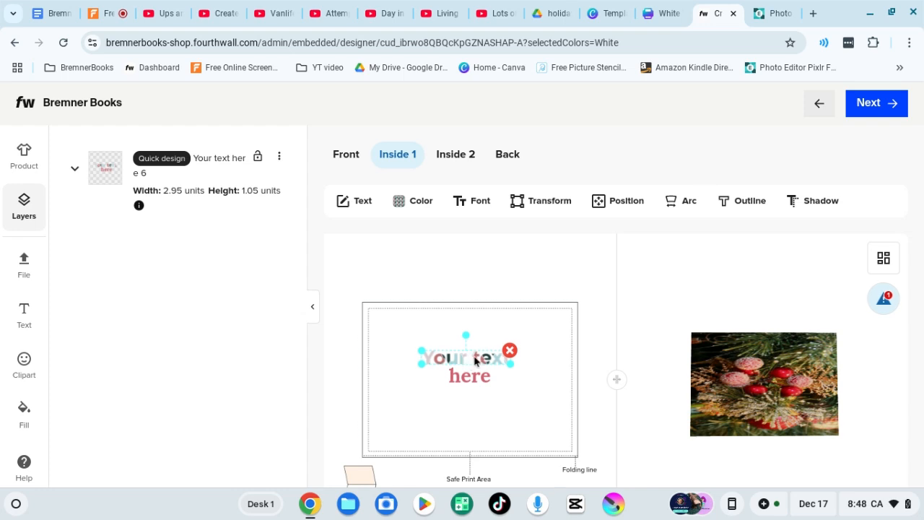
double_click(475, 361)
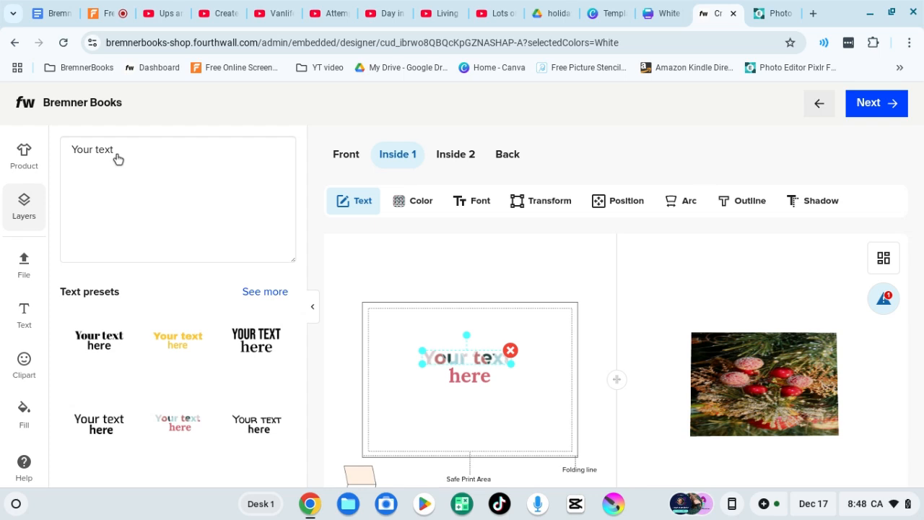
drag(116, 150, 61, 155)
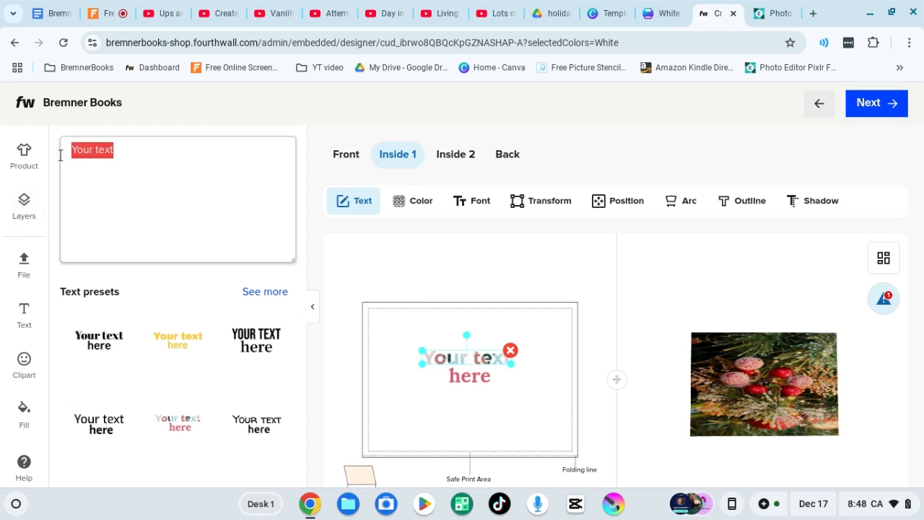
text(He)
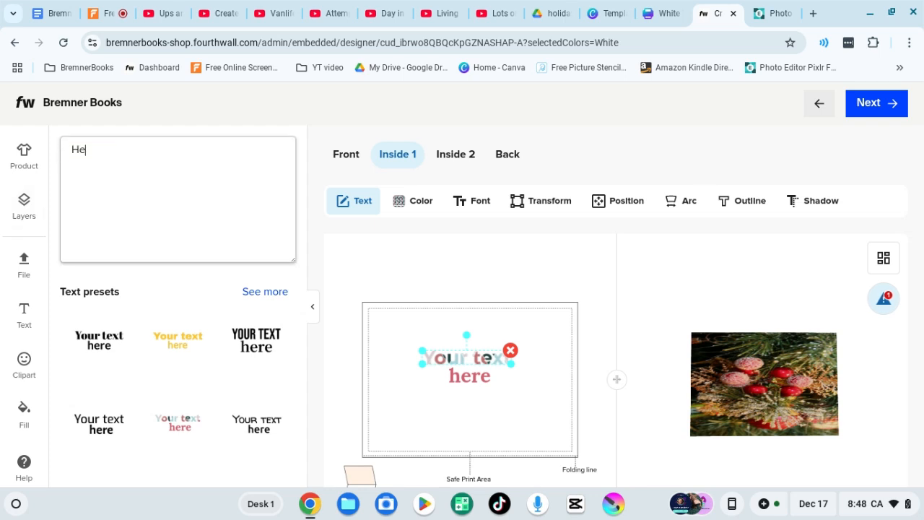
text(re's to a Mem)
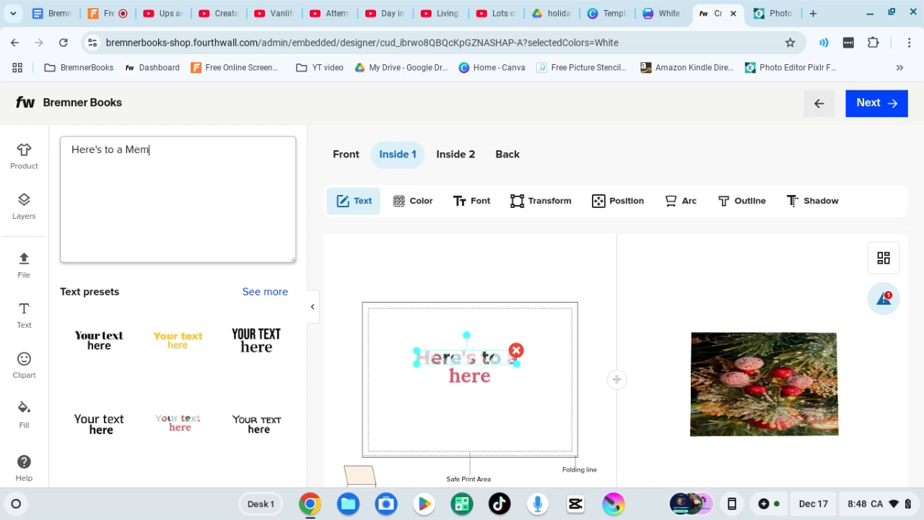
text(orable)
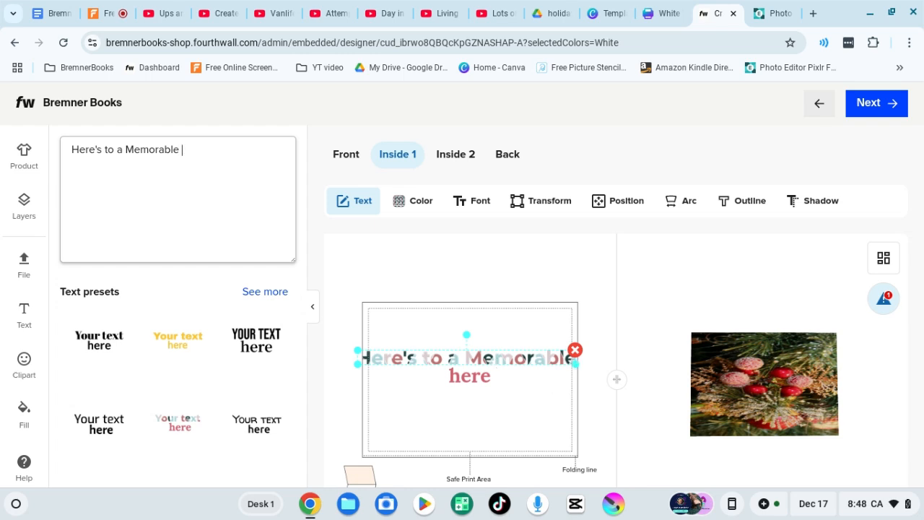
Step: Try moving the "Here's to a Memorable" line slightly higher above the lower text line on Inside 1
click(567, 363)
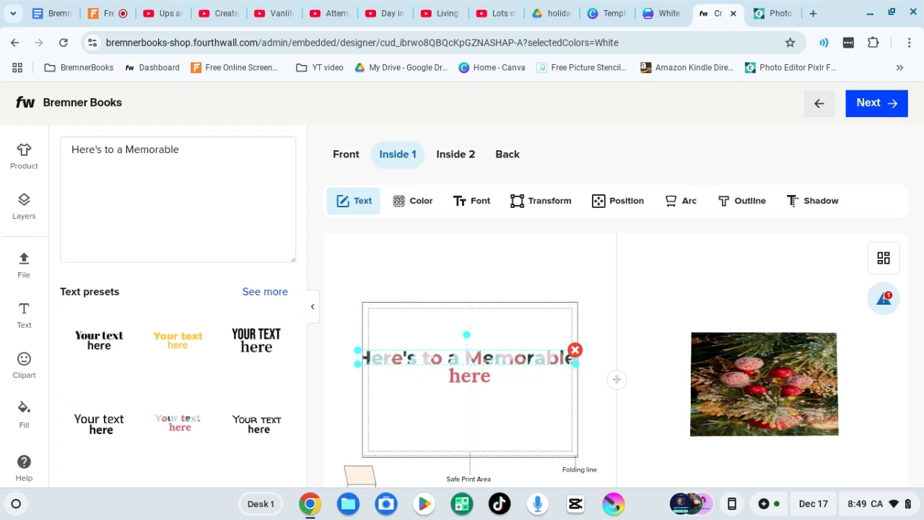
drag(450, 353, 449, 347)
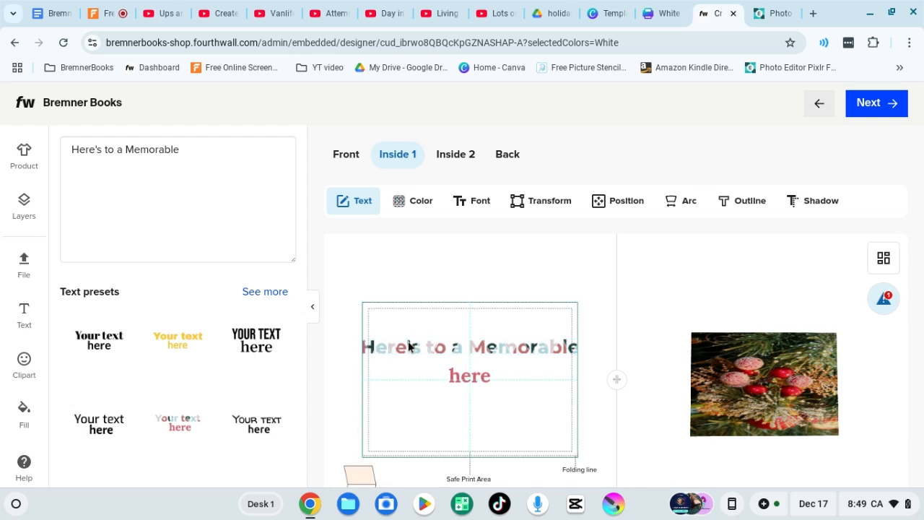
drag(387, 344, 385, 356)
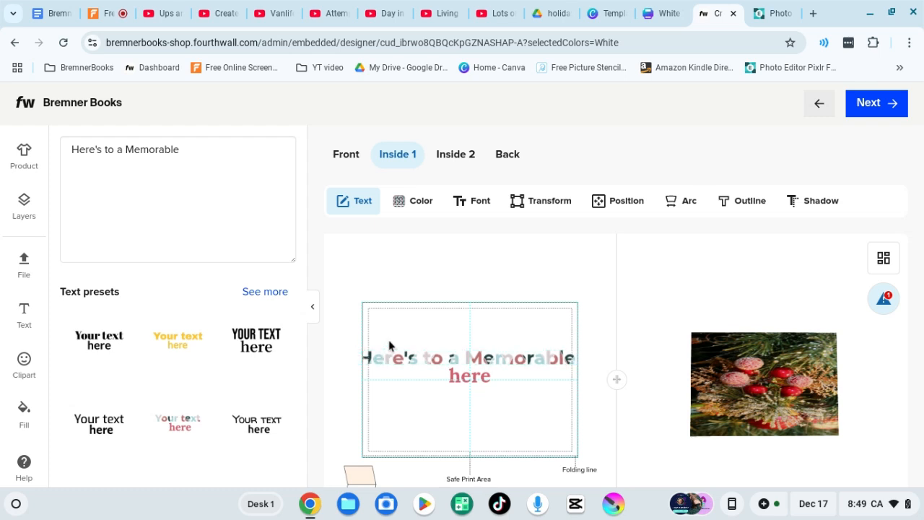
Step: Replace the preset's lower line "here" on Inside 1 with "Christmas 2024" and "Hugs and Kisses" on two lines, coloured Alizarin red
click(480, 381)
click(480, 383)
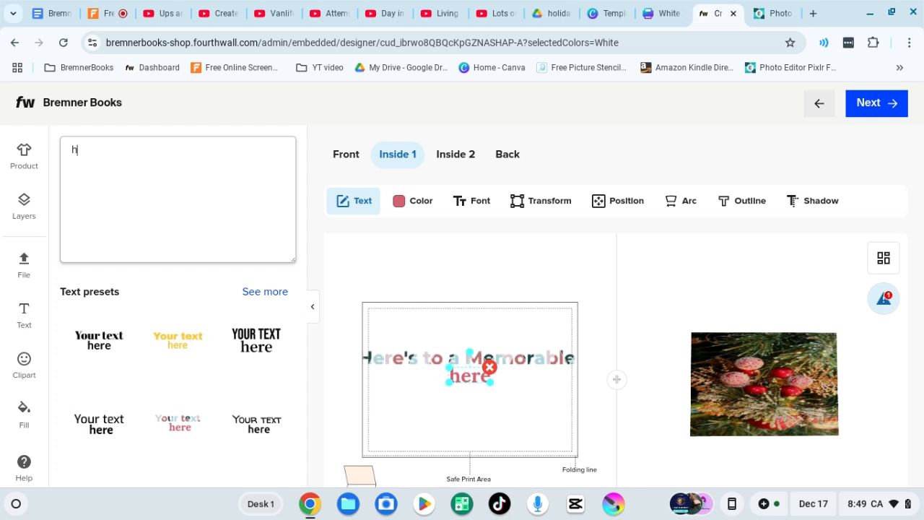
key(BackSpace)
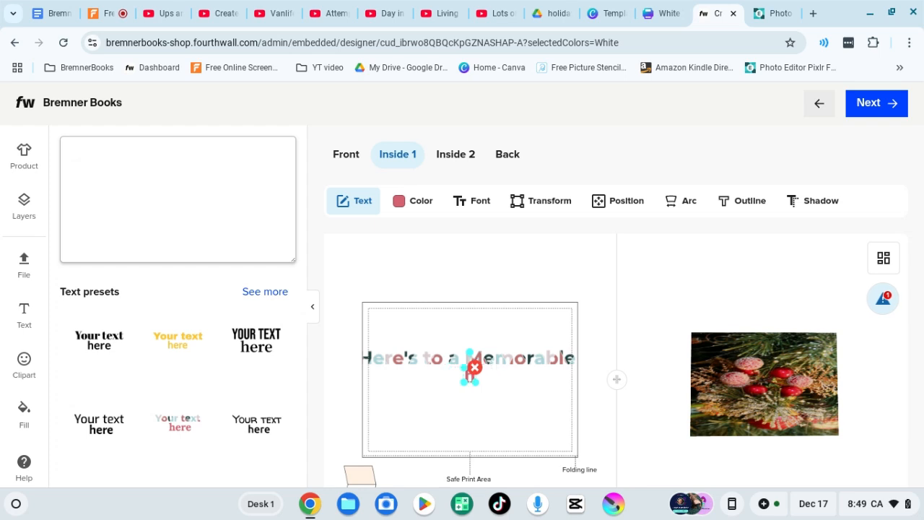
text(Christ)
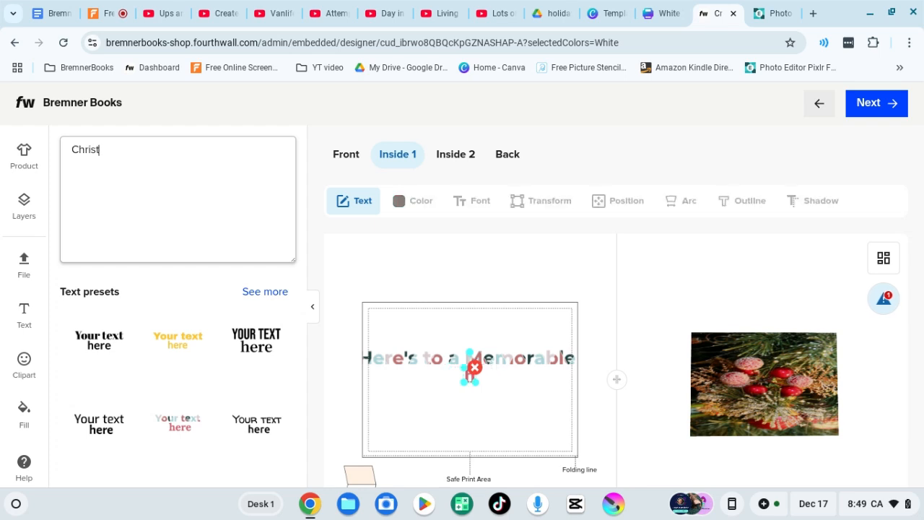
text(mas 2024)
key(Return)
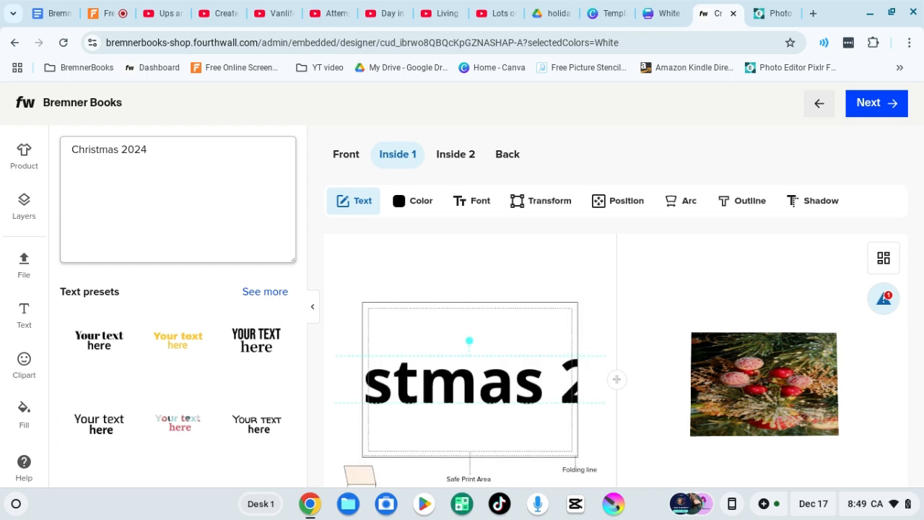
text(Hugs an)
text(d Kisses)
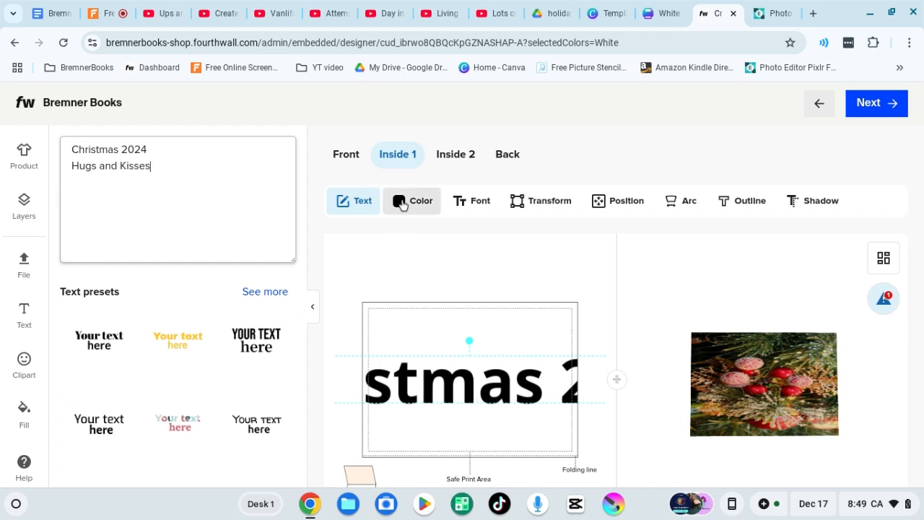
click(403, 203)
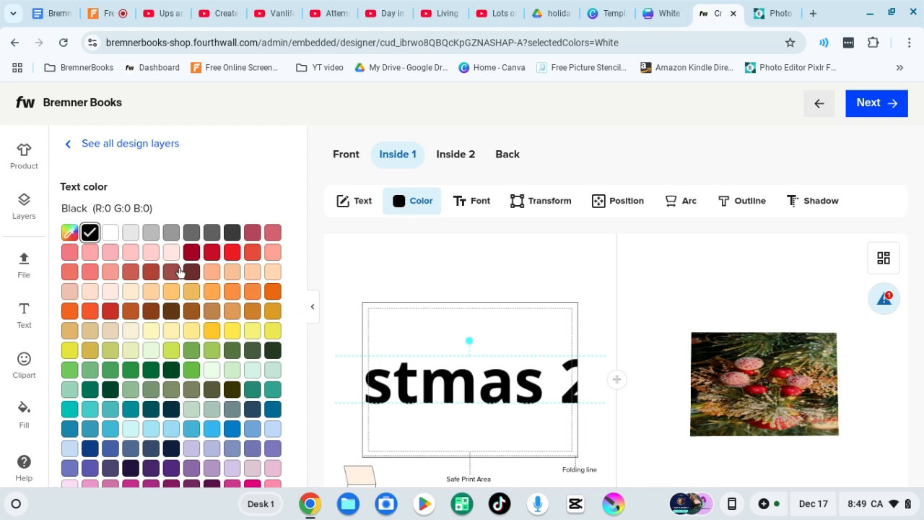
click(232, 255)
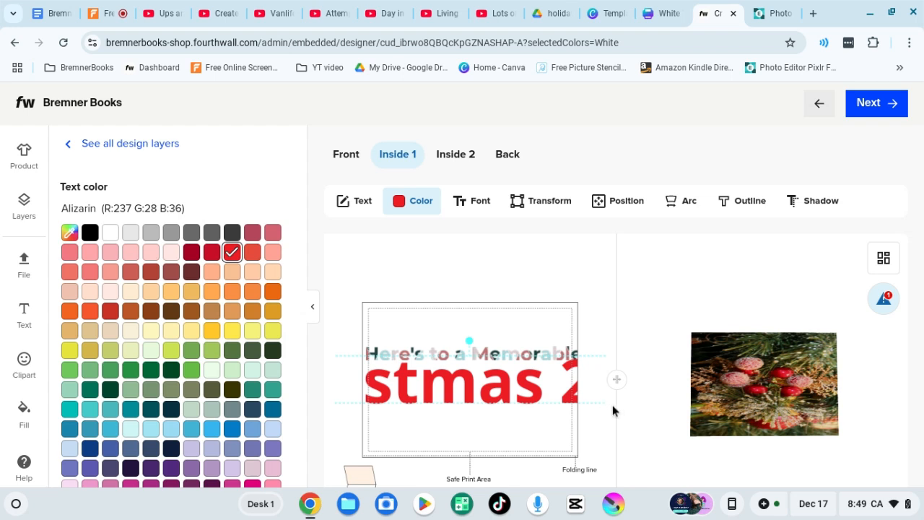
Step: Delete both the red greeting text and the "Here's to a Memorable" line from Inside 1
scroll(562, 389, down, 1)
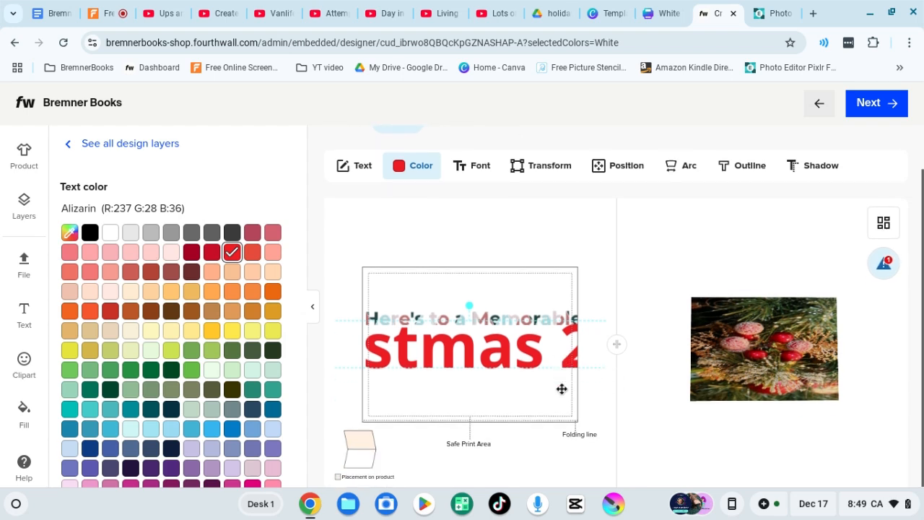
scroll(562, 389, down, 1)
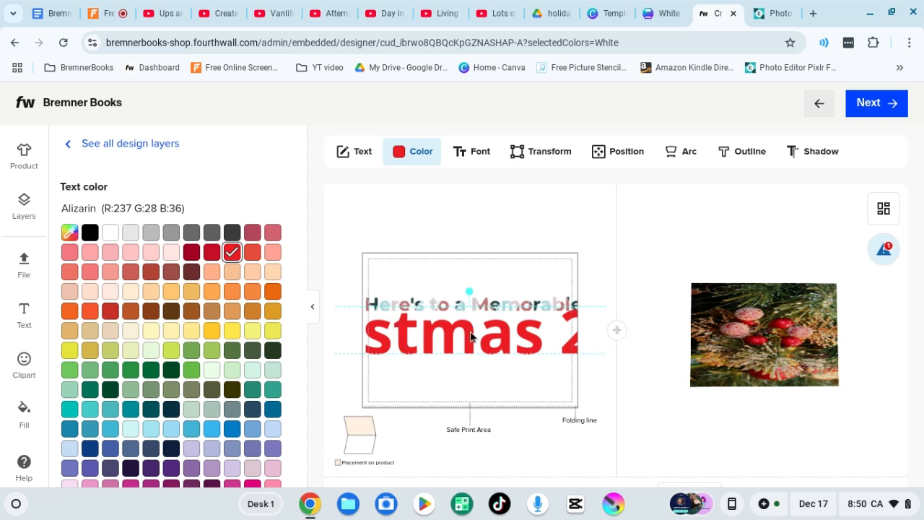
key(Delete)
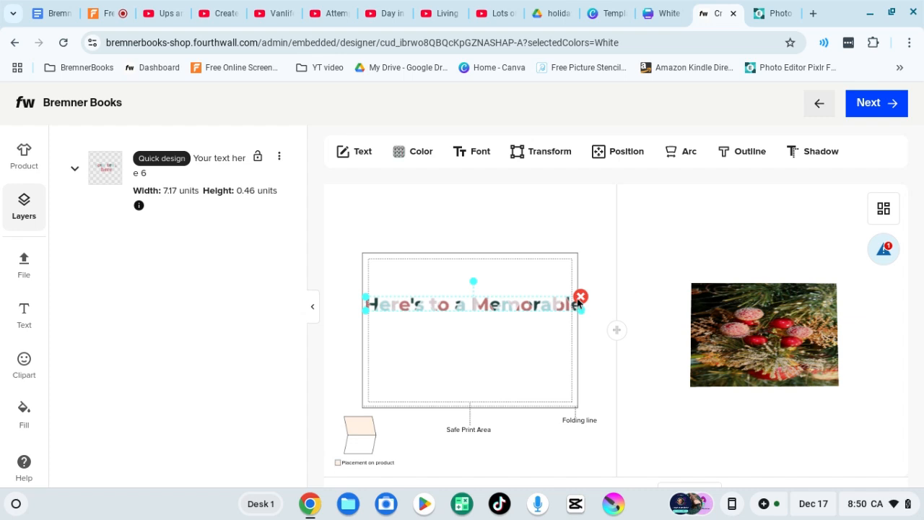
click(581, 298)
click(580, 296)
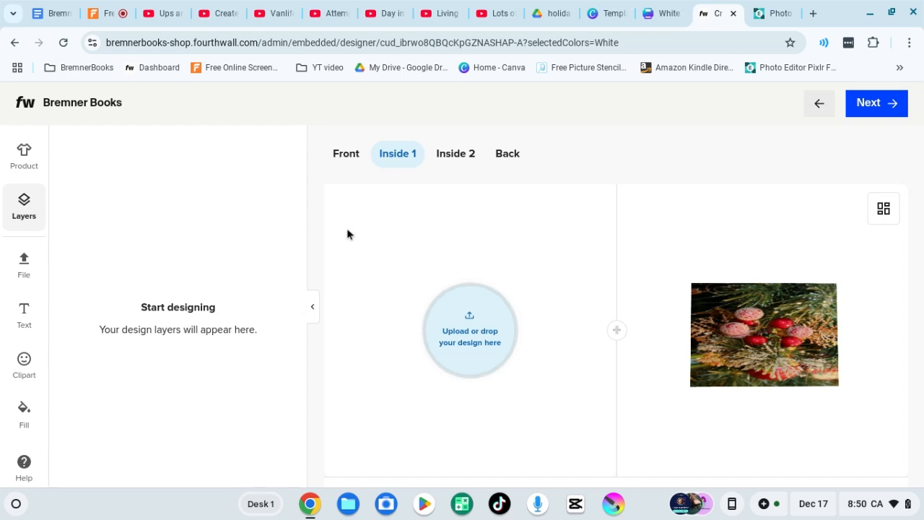
Step: Upload Family Christmas Time.png from the poems folder within Google Drive's 2-Bremner Designs, 4-Greeting Cards folder onto the card's Inside 2 side
click(457, 156)
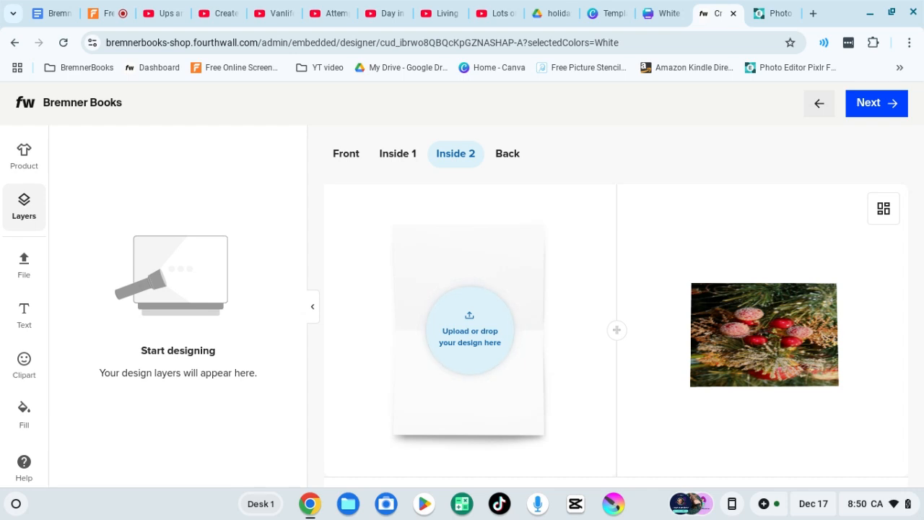
click(24, 265)
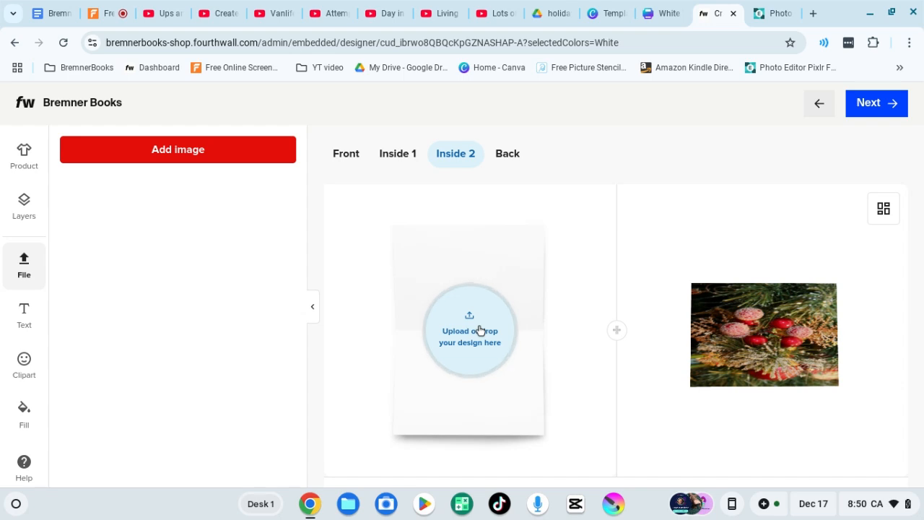
click(480, 330)
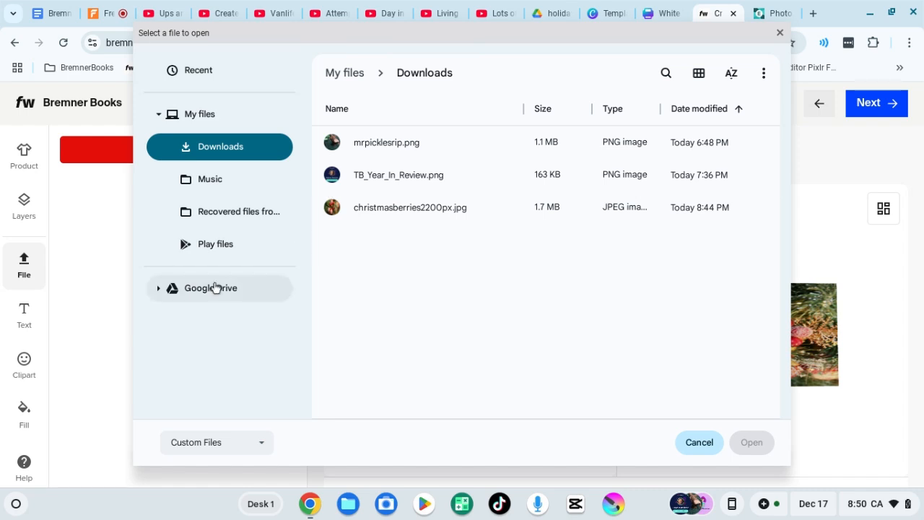
click(208, 291)
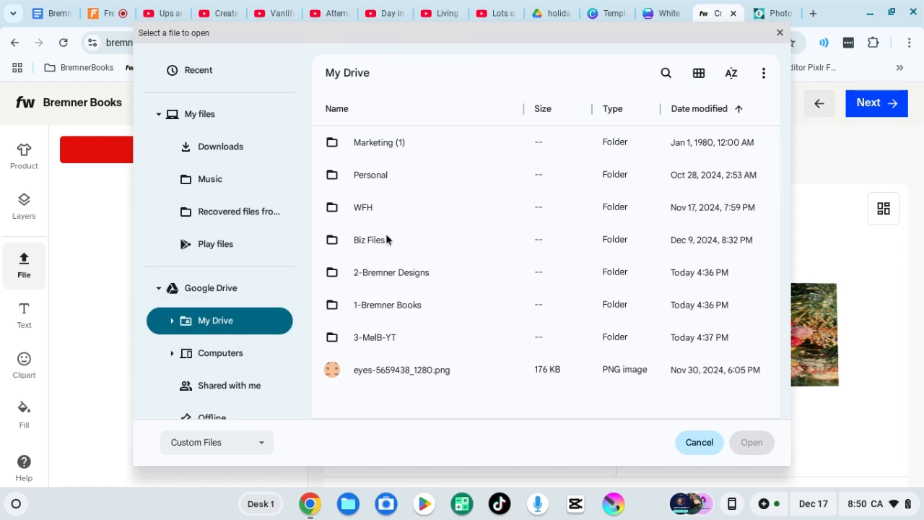
double_click(388, 281)
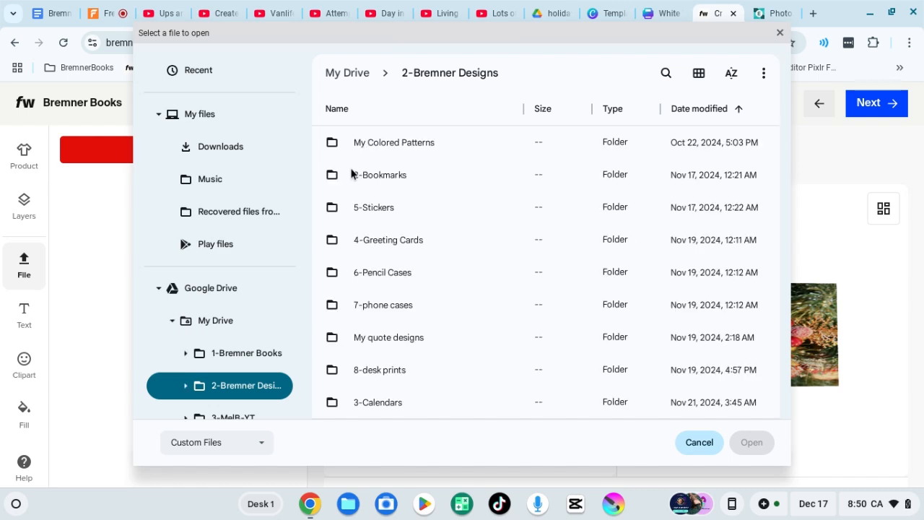
click(374, 246)
double_click(374, 242)
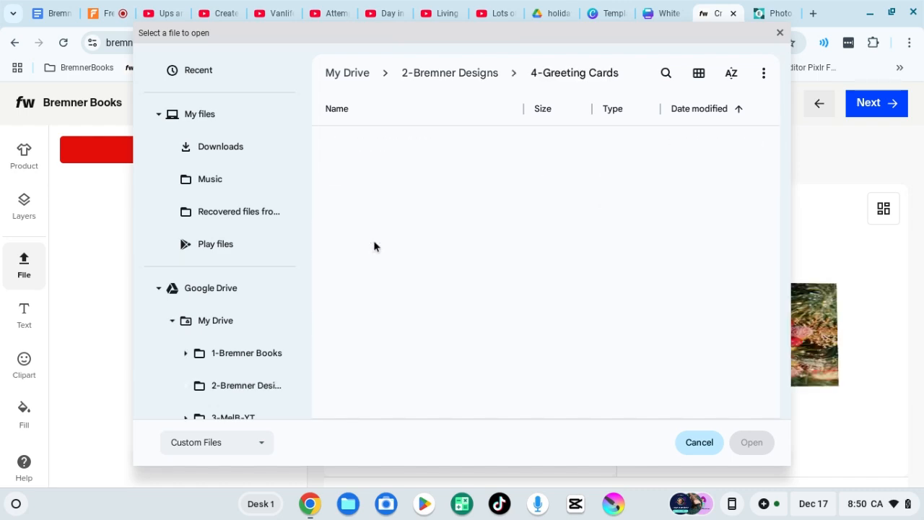
double_click(383, 242)
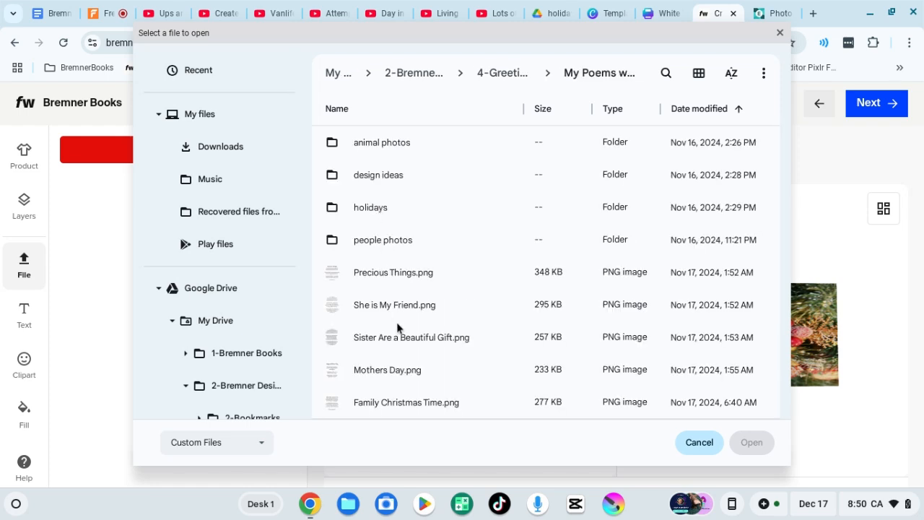
scroll(405, 314, down, 2)
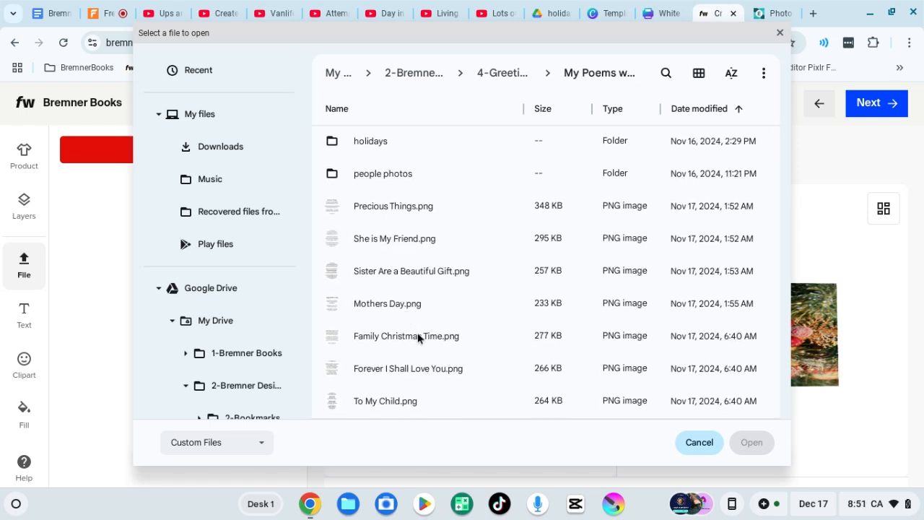
click(453, 337)
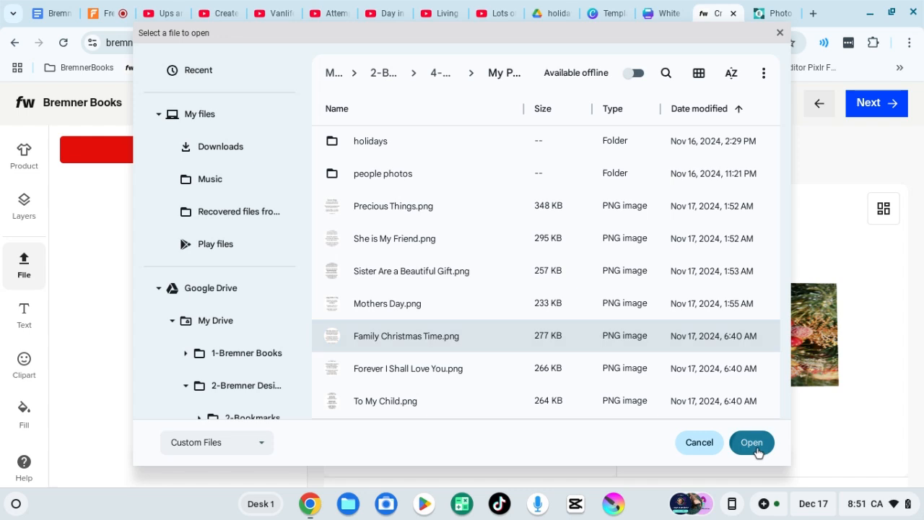
click(752, 442)
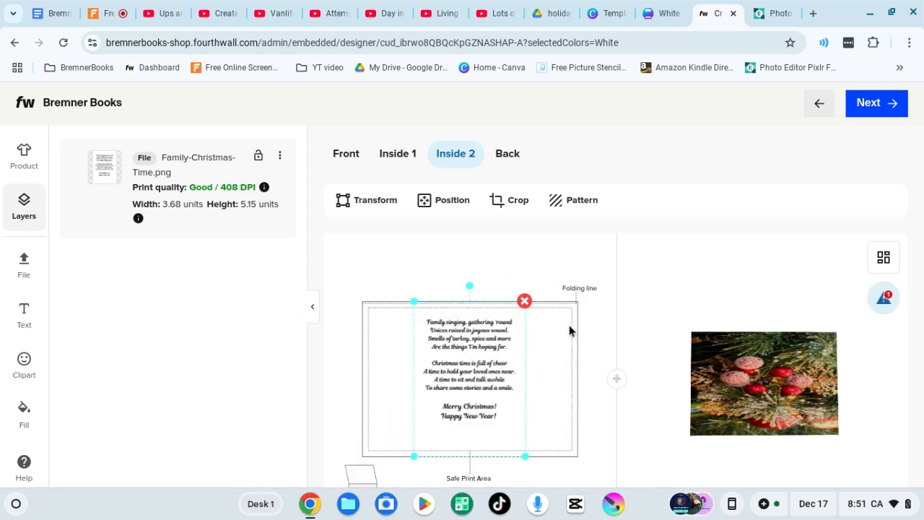
Step: Rotate the Family Christmas Time poem about a quarter turn clockwise on the 5"×7" Inside 2 print area
drag(566, 339, 560, 335)
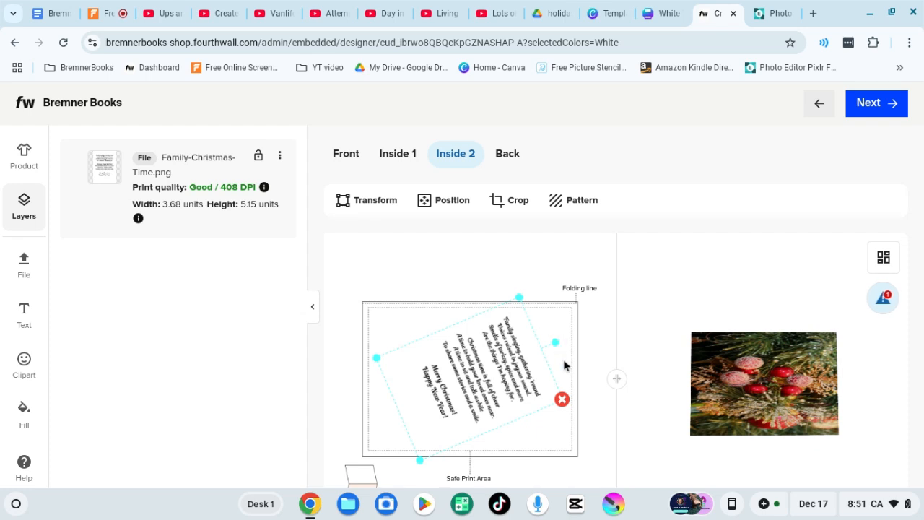
drag(565, 371, 566, 371)
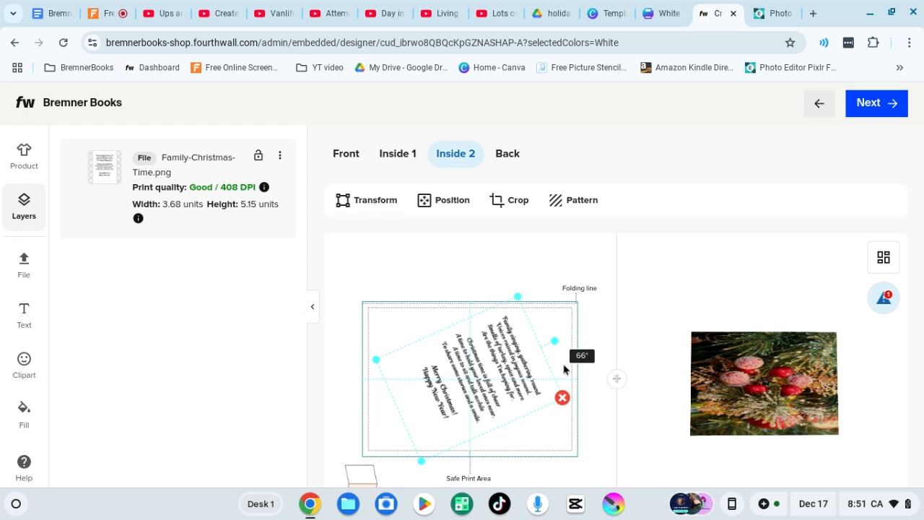
drag(564, 370, 562, 366)
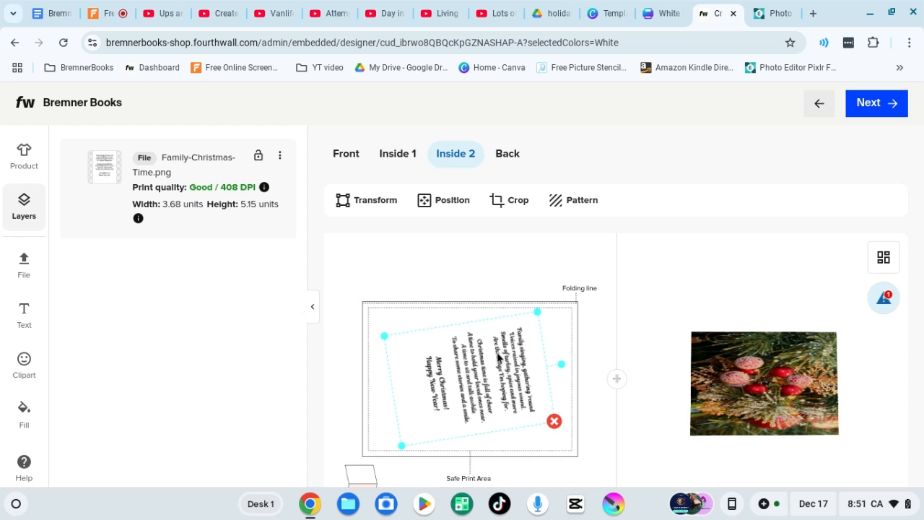
mouse_move(561, 367)
mouse_down()
mouse_move(559, 396)
mouse_move(567, 372)
mouse_up()
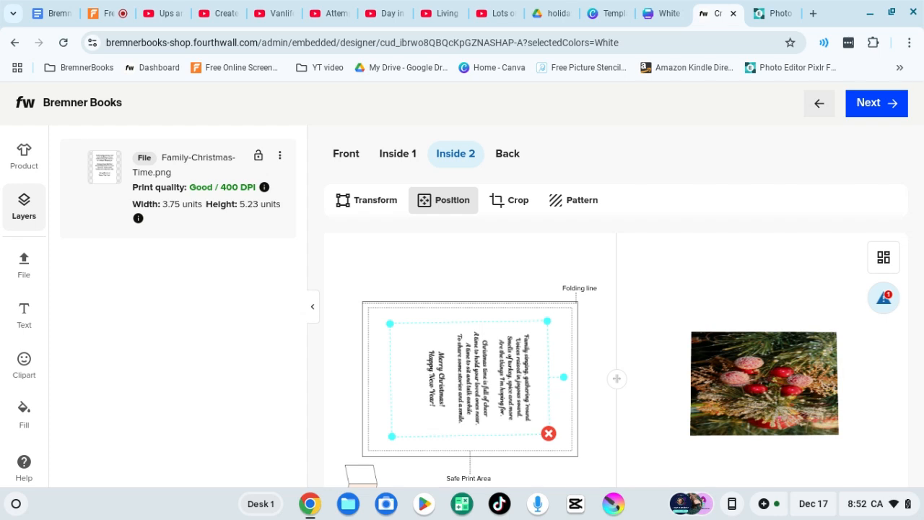
Step: Center the rotated poem horizontally on the 5"×7" Inside 2 area and enlarge it to about 5.32 by 7.39 units
click(443, 205)
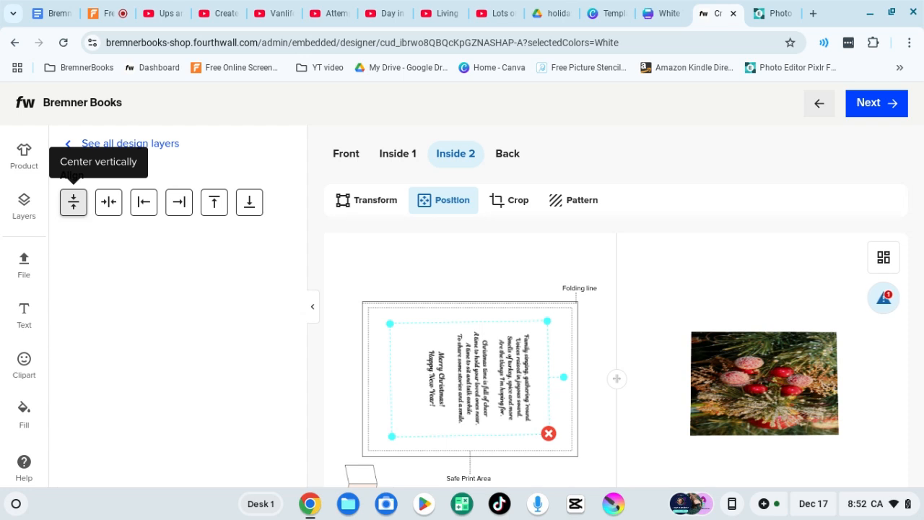
click(108, 207)
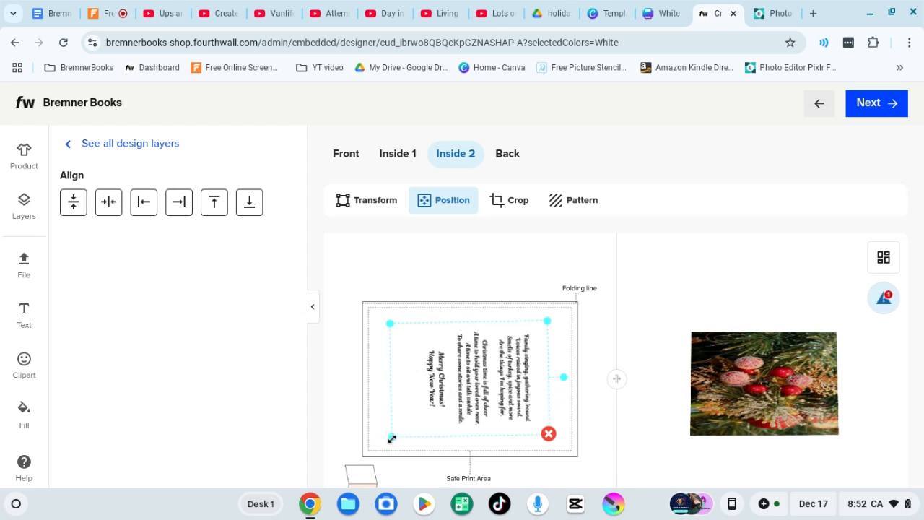
drag(391, 436, 639, 410)
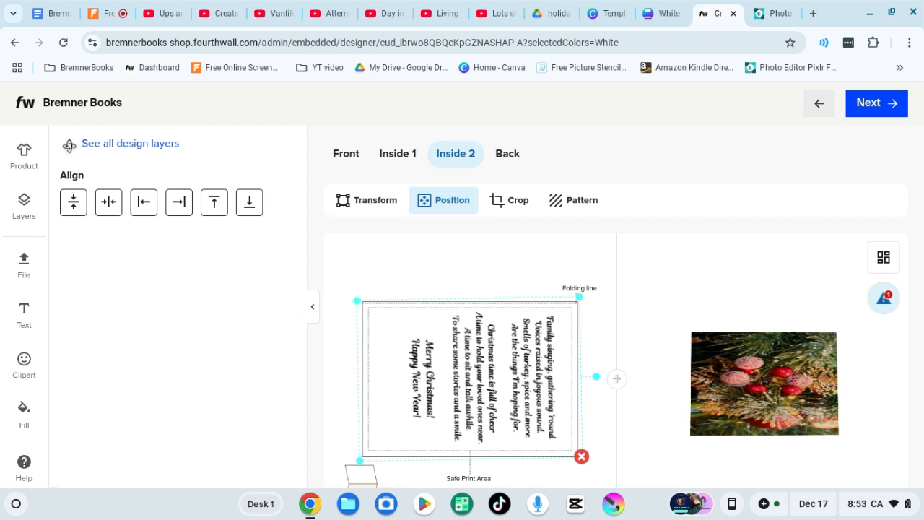
click(67, 145)
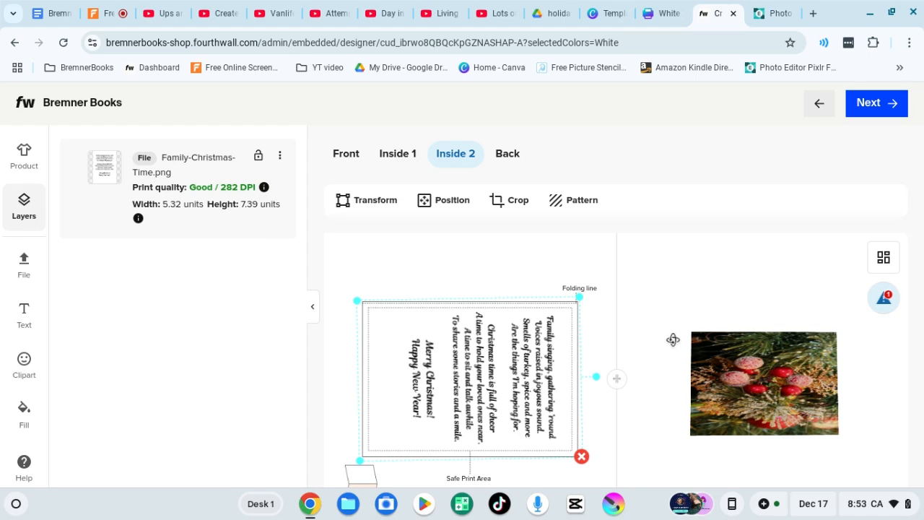
Step: Open the 5.83"×8.27" card size to adjust its Inside 2 poem individually
scroll(664, 348, down, 1)
scroll(664, 348, down, 2)
scroll(503, 304, down, 1)
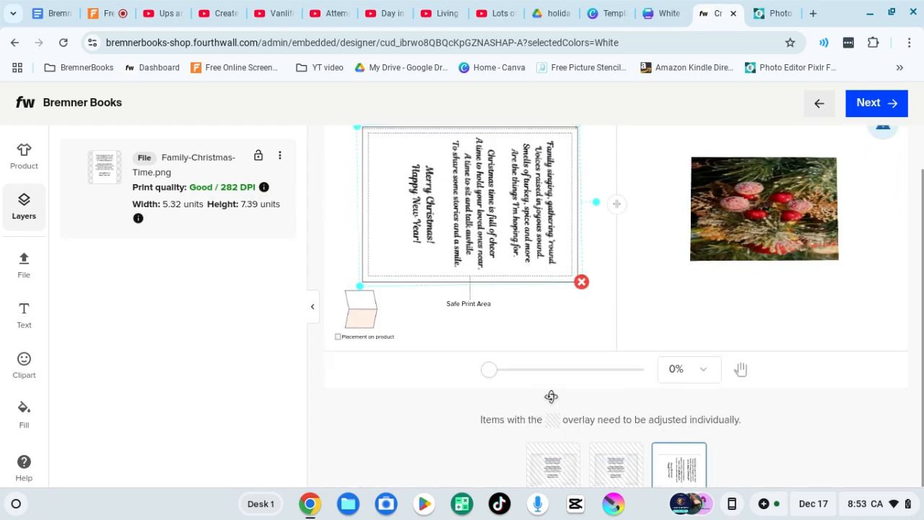
scroll(551, 394, down, 1)
mouse_move(640, 481)
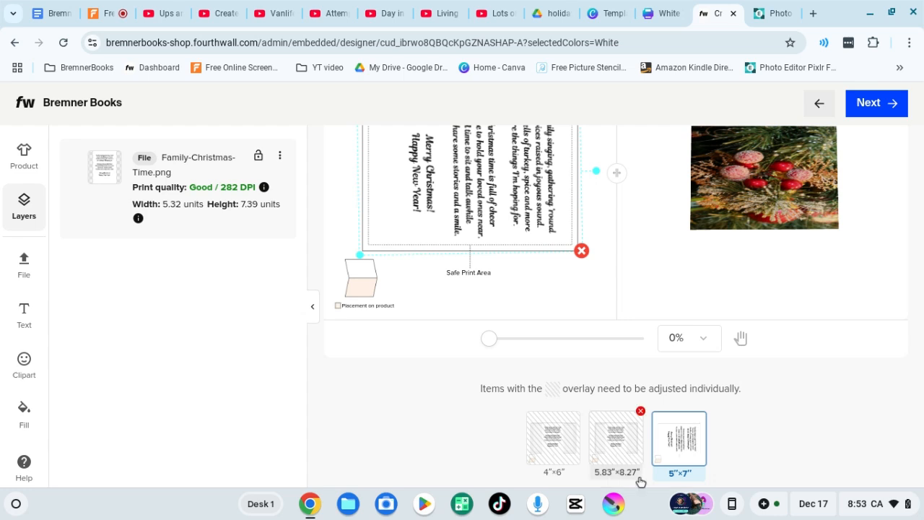
click(615, 437)
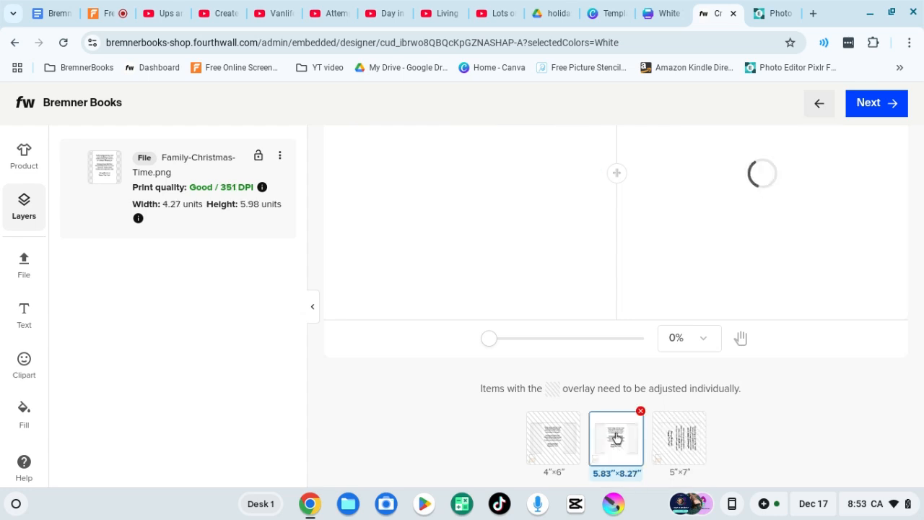
scroll(602, 414, up, 1)
scroll(600, 412, up, 1)
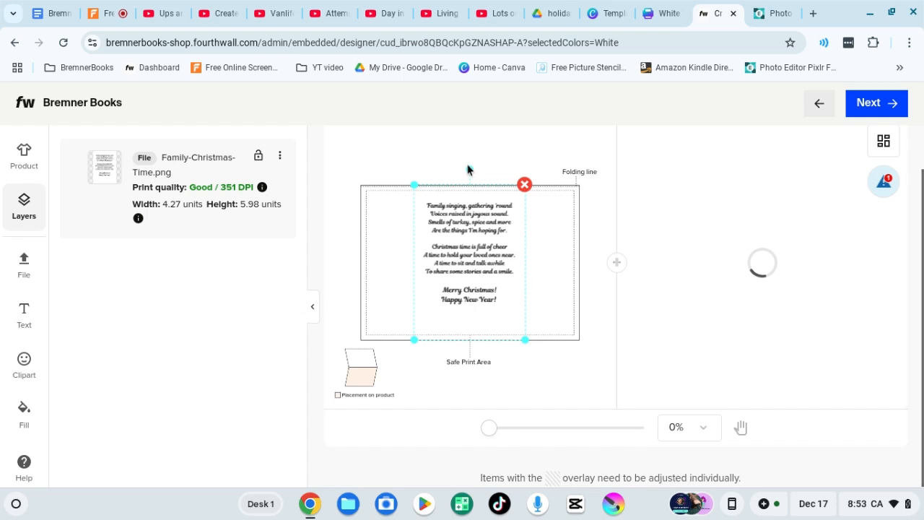
Step: Rotate the poem about a quarter turn clockwise on the 5.83"×8.27" Inside 2 area and enlarge it to about 5.71 by 7.98 units
click(575, 251)
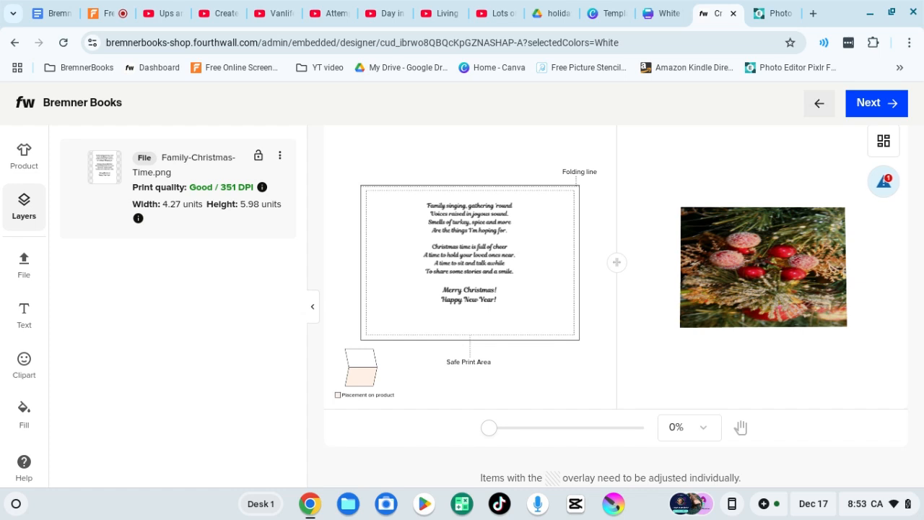
click(490, 238)
click(470, 170)
click(473, 255)
drag(470, 170, 561, 264)
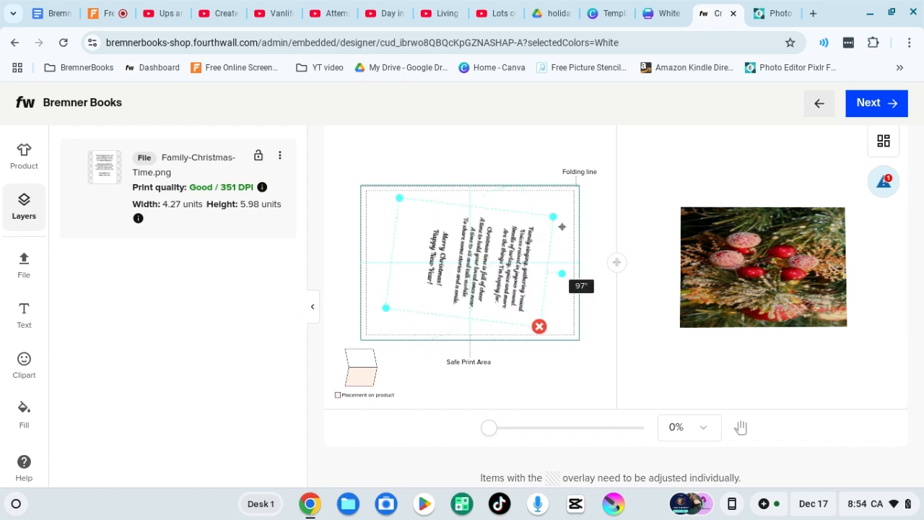
drag(562, 226, 556, 227)
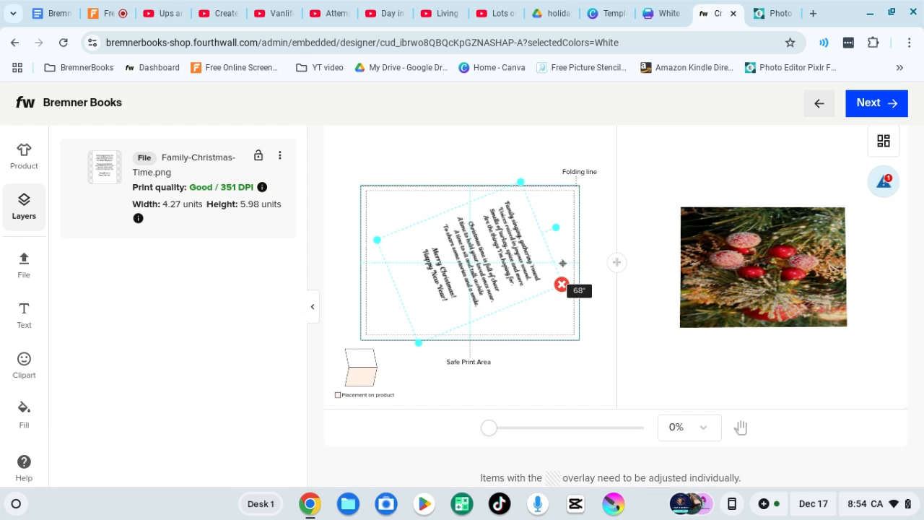
drag(562, 263, 564, 260)
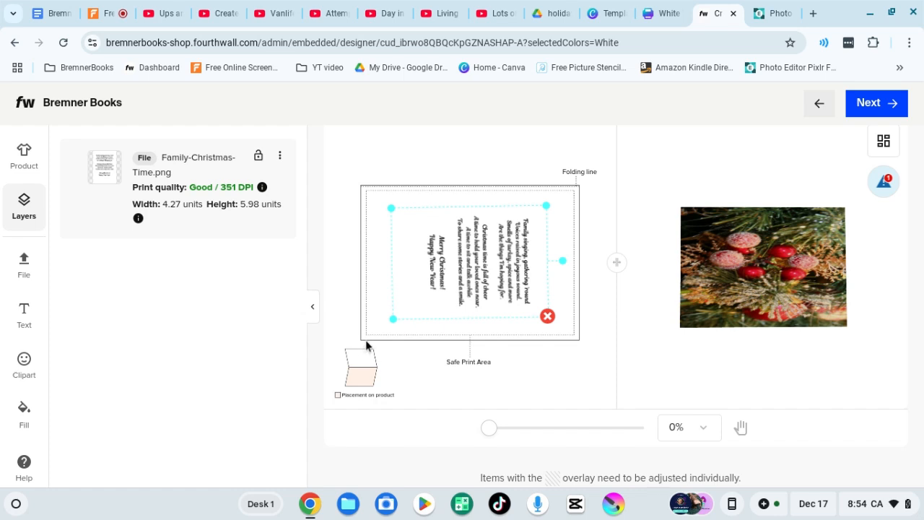
drag(367, 339, 369, 334)
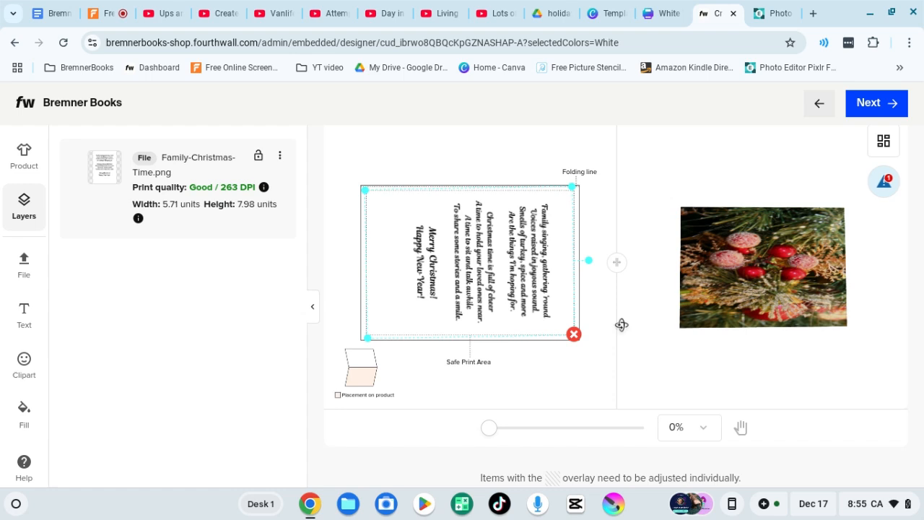
Step: Open the 4"×6" card size to adjust its Inside 2 poem individually
scroll(613, 320, down, 1)
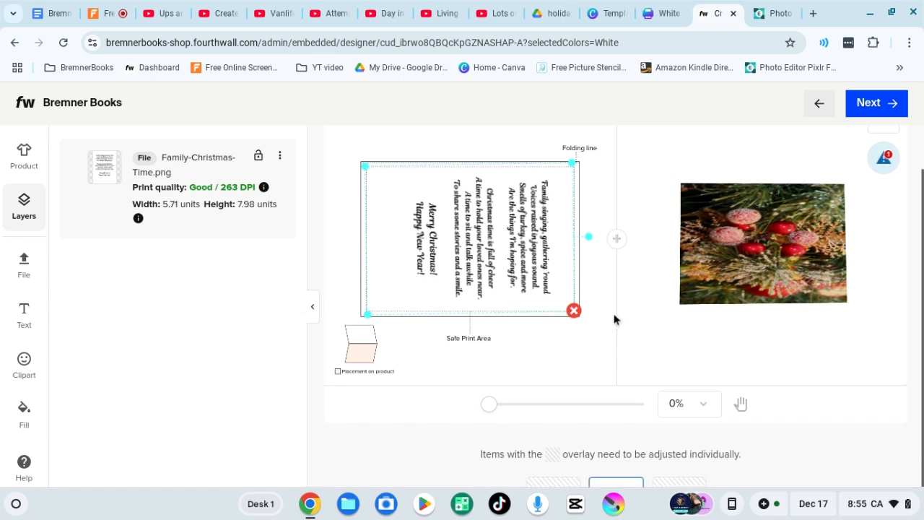
scroll(614, 316, down, 2)
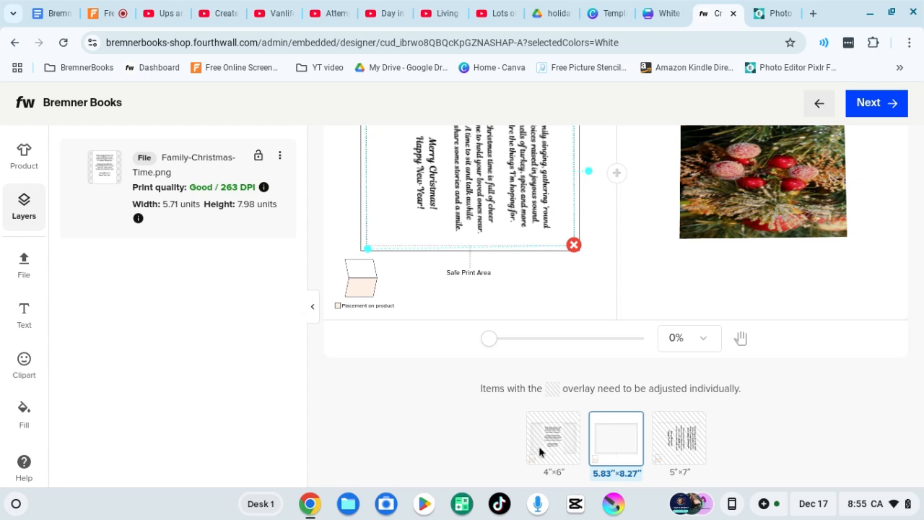
scroll(542, 446, down, 1)
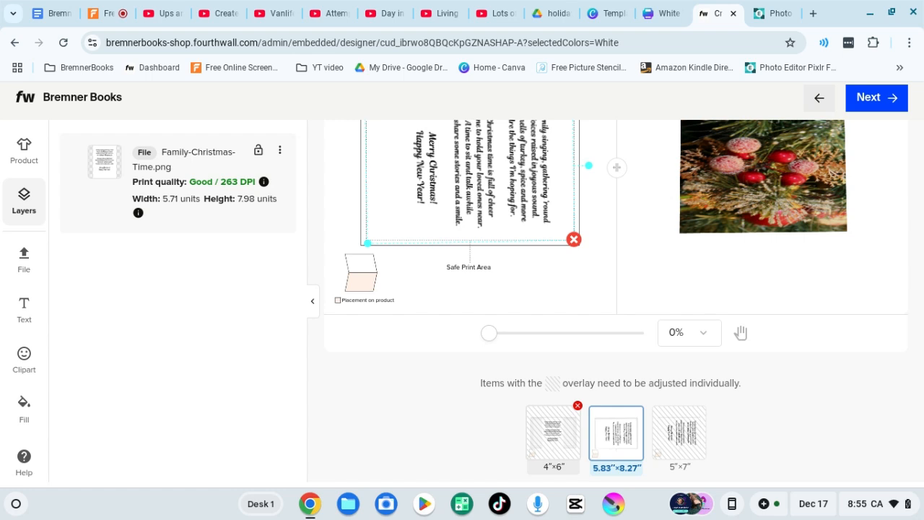
click(553, 433)
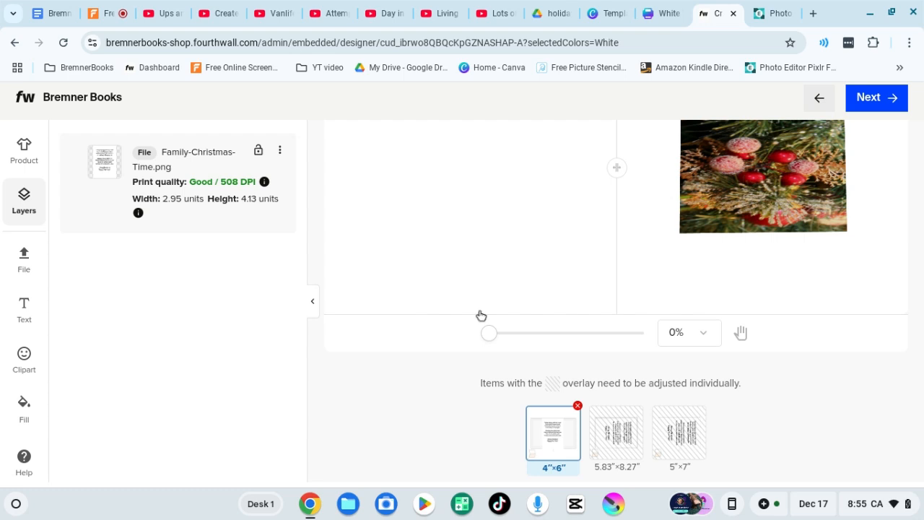
scroll(481, 316, up, 3)
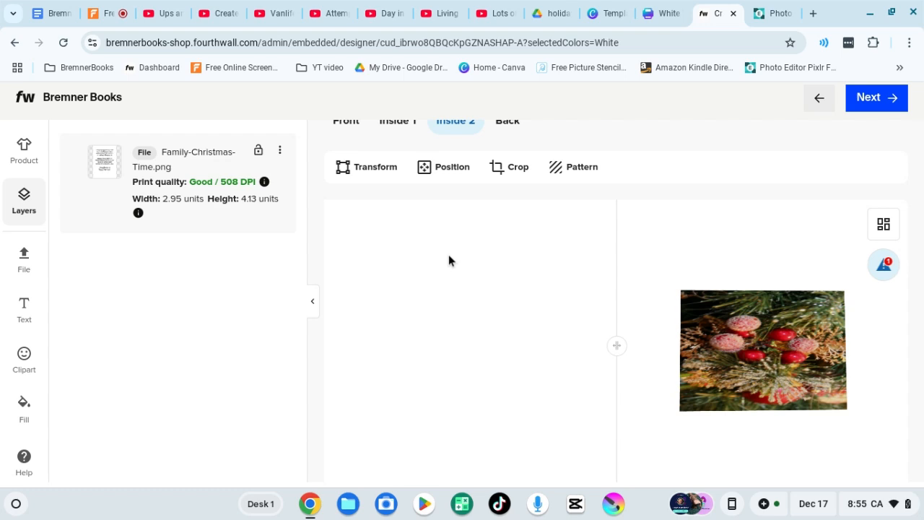
scroll(449, 256, up, 1)
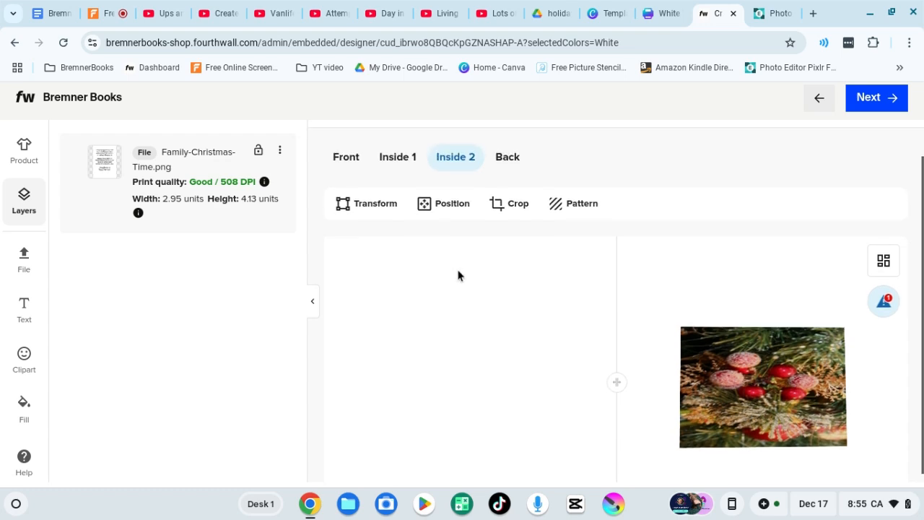
scroll(458, 275, down, 3)
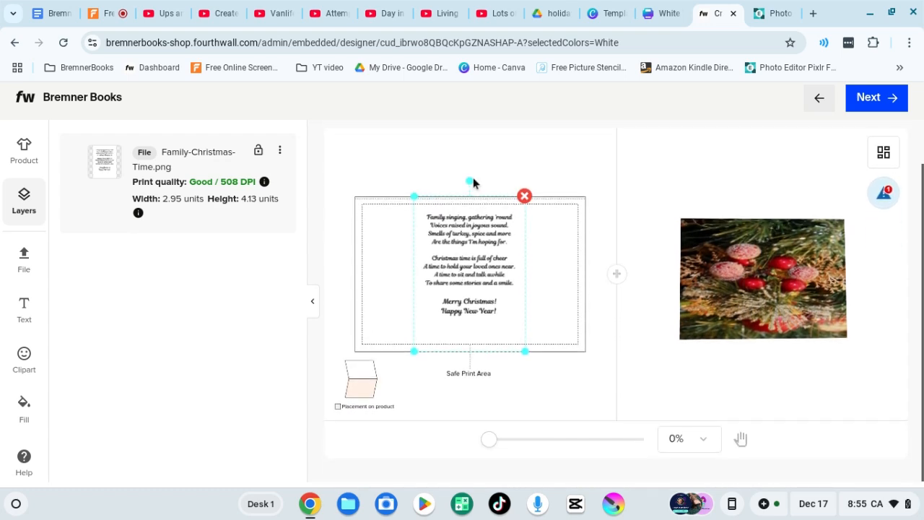
Step: Rotate the Family Christmas Time poem about a quarter turn clockwise on the 4"×6" Inside 2 print area
drag(469, 181, 558, 257)
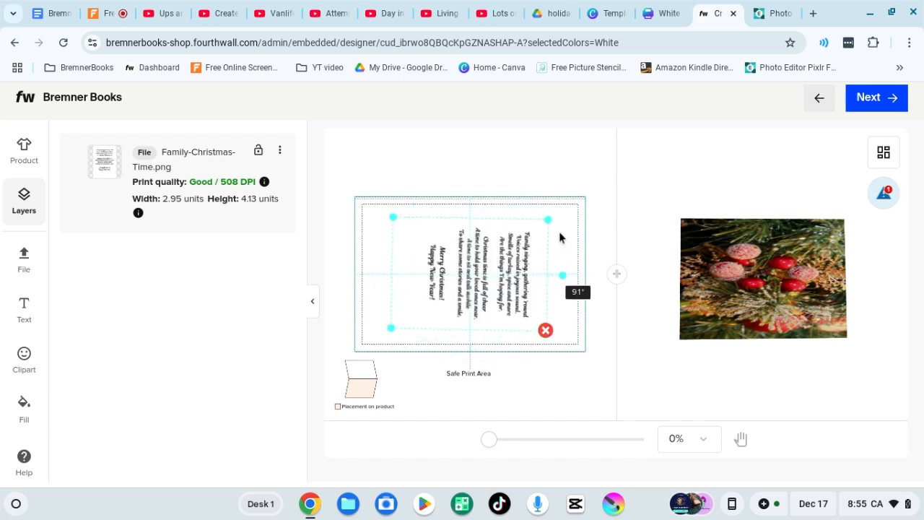
drag(559, 237, 558, 233)
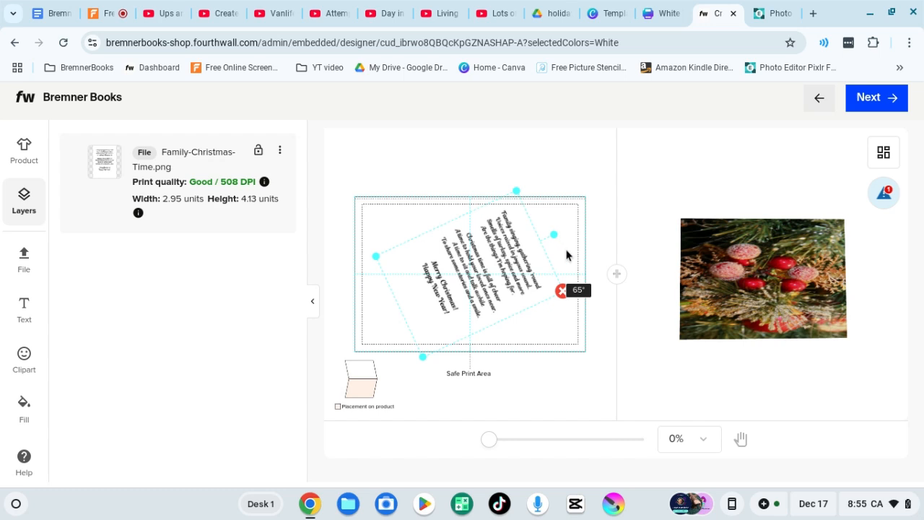
mouse_move(569, 288)
mouse_down()
mouse_move(565, 252)
mouse_move(570, 285)
mouse_move(569, 273)
mouse_up()
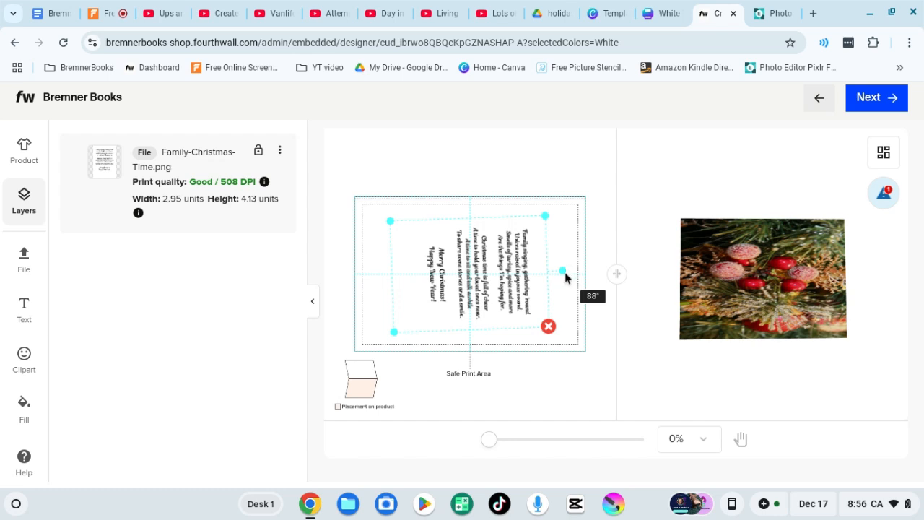
drag(565, 278, 566, 281)
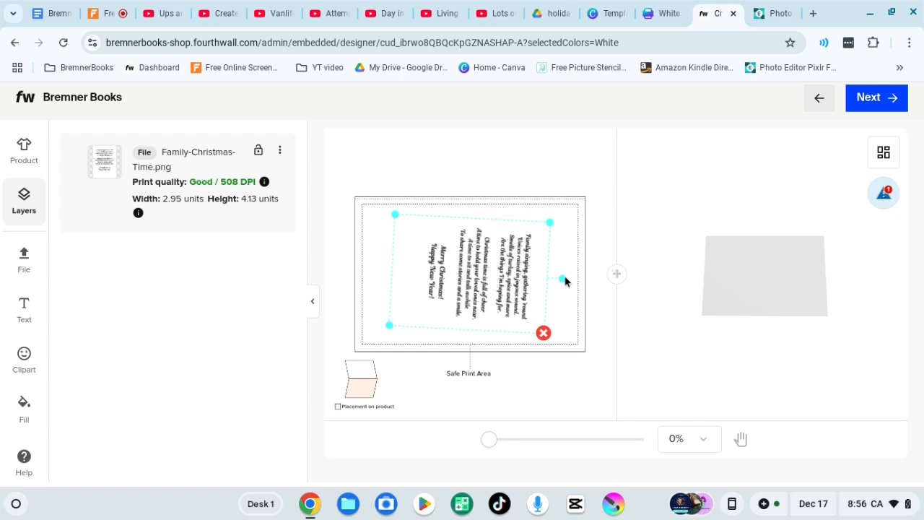
click(566, 275)
click(526, 291)
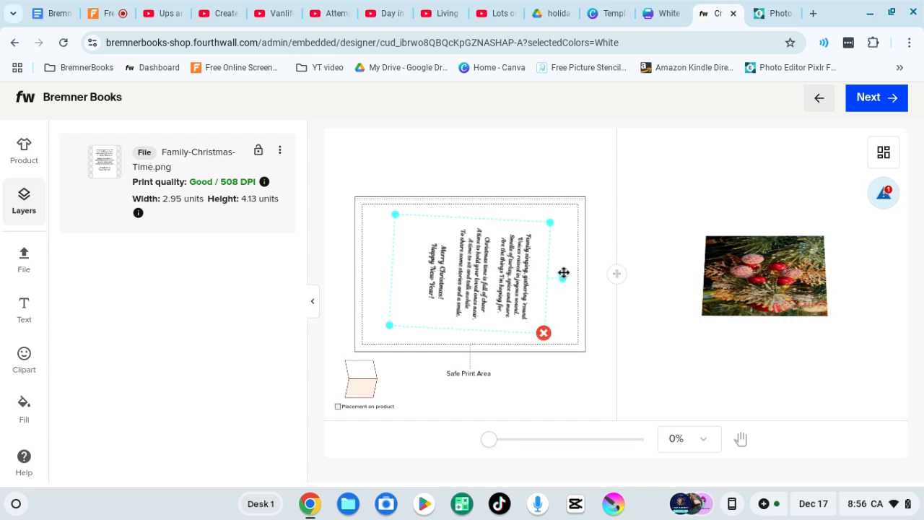
drag(560, 283, 548, 254)
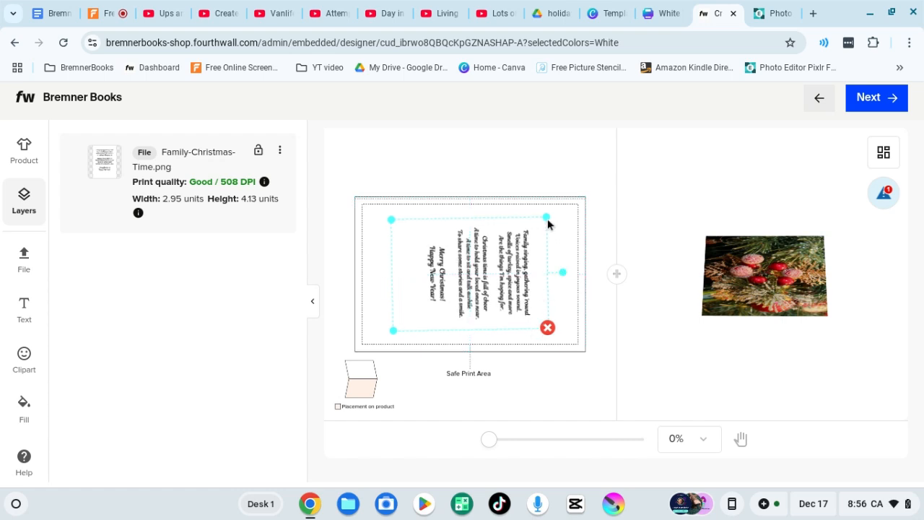
Step: Enlarge the rotated poem on the 4"×6" area to about 4.22 by 5.89 units and shift it slightly to the left
drag(547, 219, 580, 200)
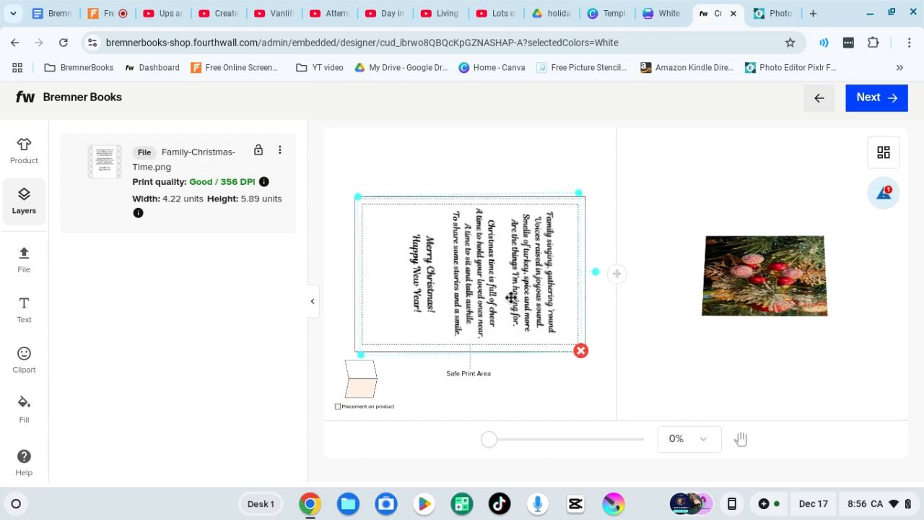
key(Up)
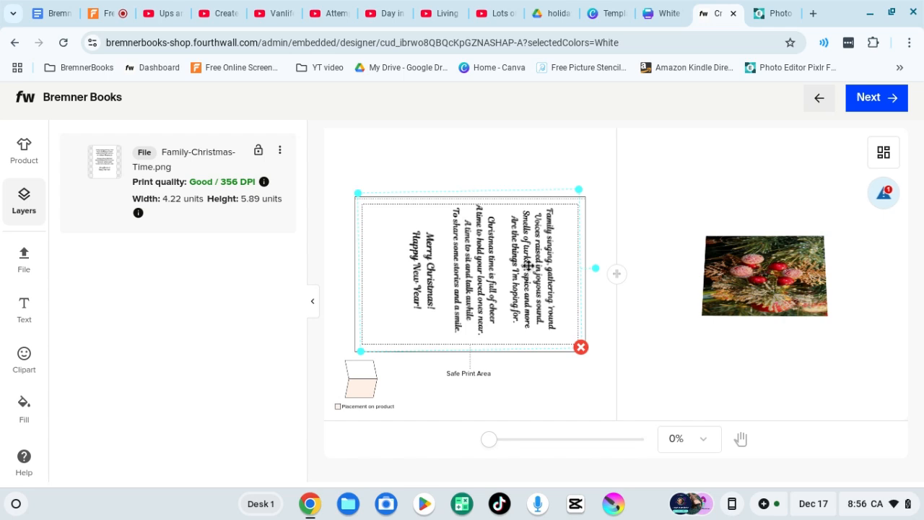
drag(528, 266, 520, 270)
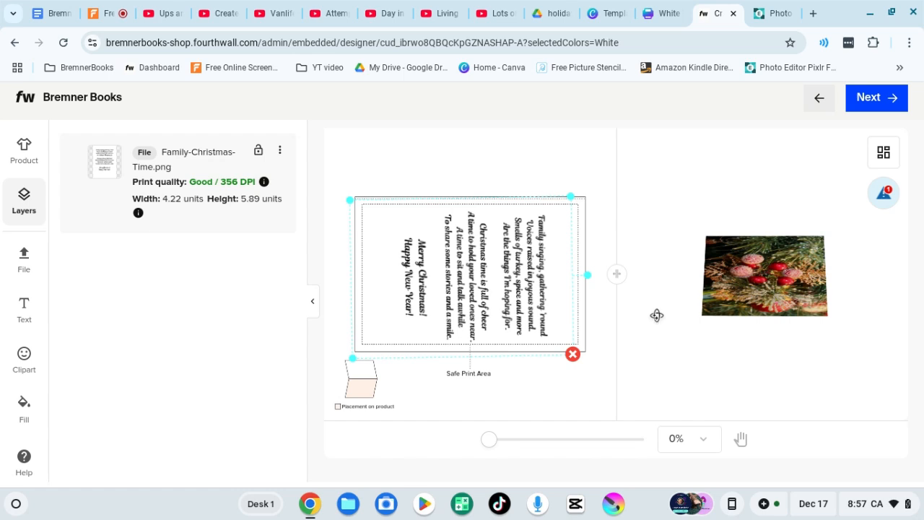
Step: Switch from the Inside 2 design to the preview of the greeting card mockups
scroll(656, 313, down, 3)
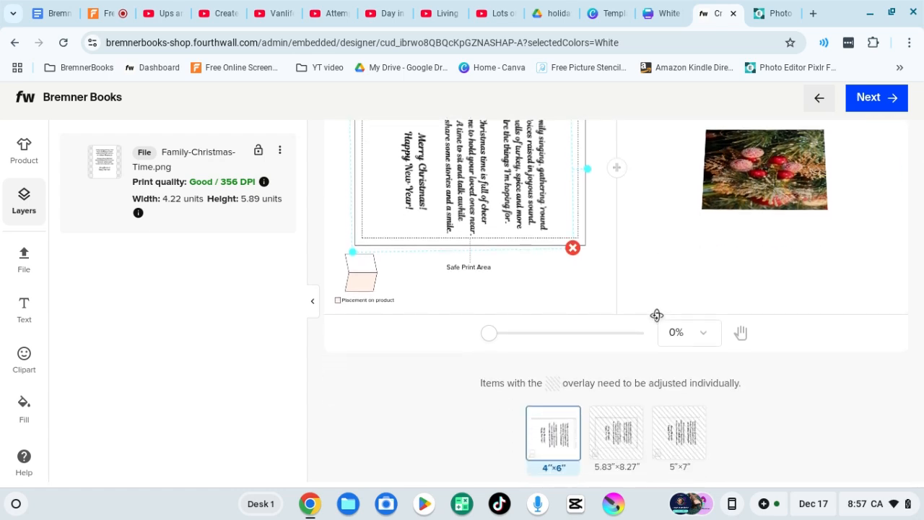
scroll(657, 315, up, 5)
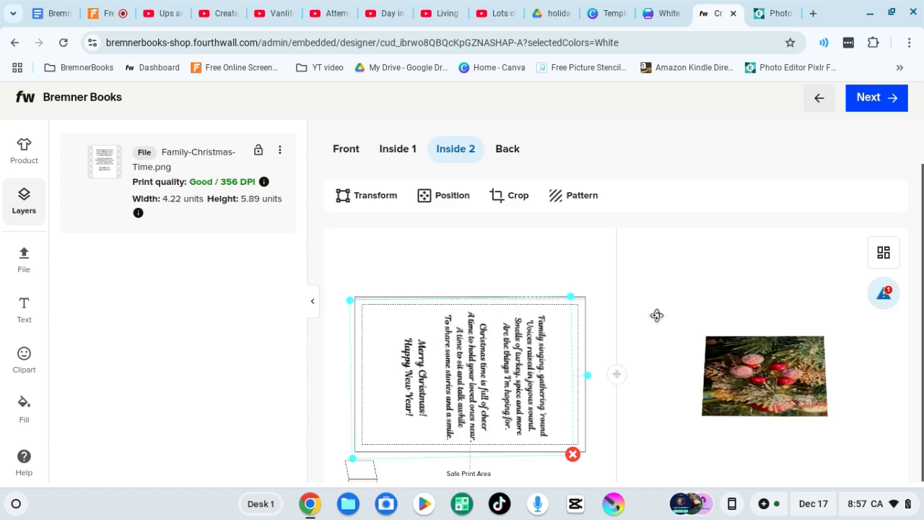
scroll(656, 315, up, 1)
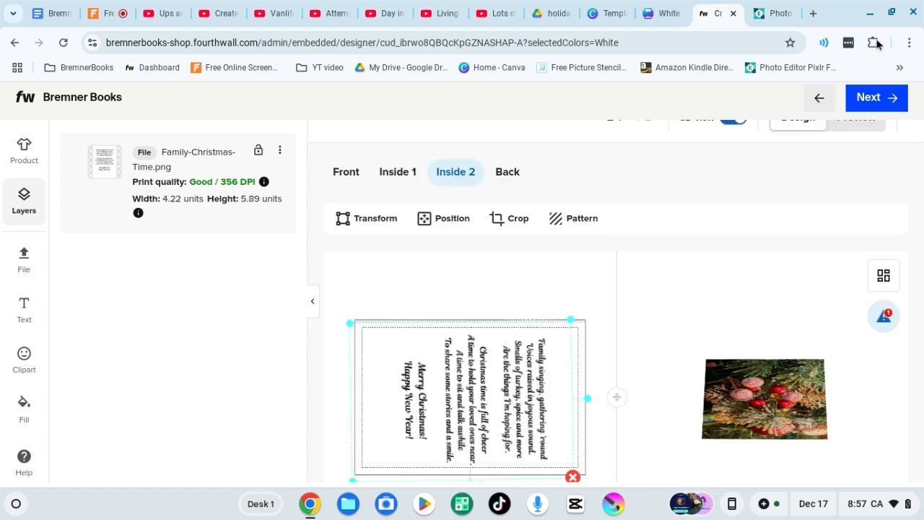
scroll(831, 251, up, 1)
scroll(832, 251, up, 1)
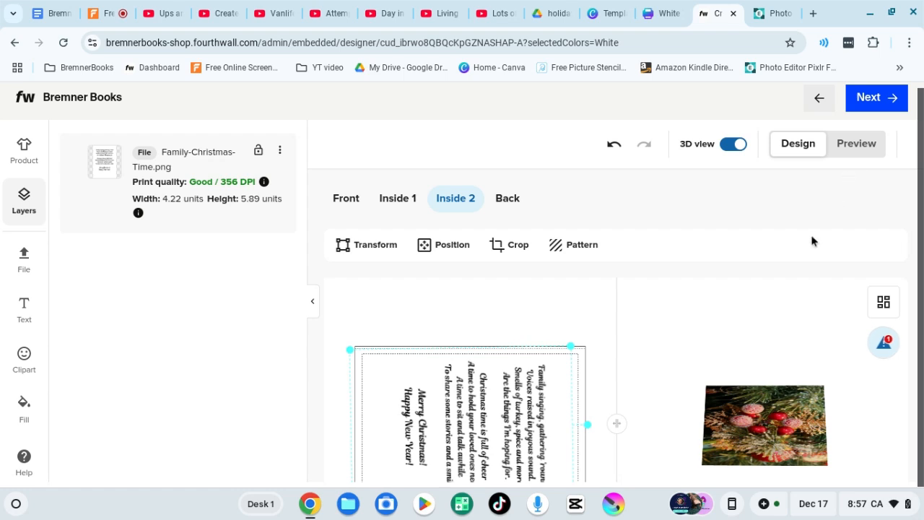
scroll(811, 234, up, 1)
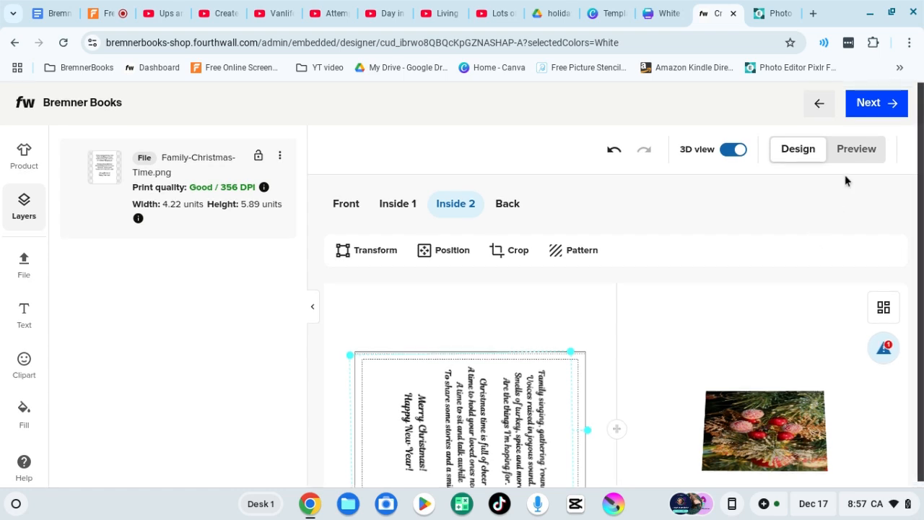
click(861, 156)
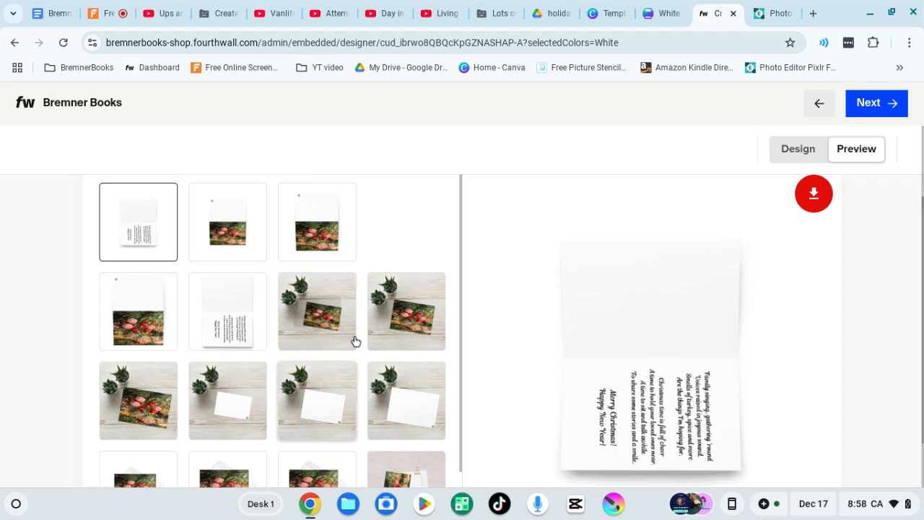
Step: Download the 4"×6" mockup showing the berries card beside potted succulents on a wooden table
scroll(355, 341, down, 2)
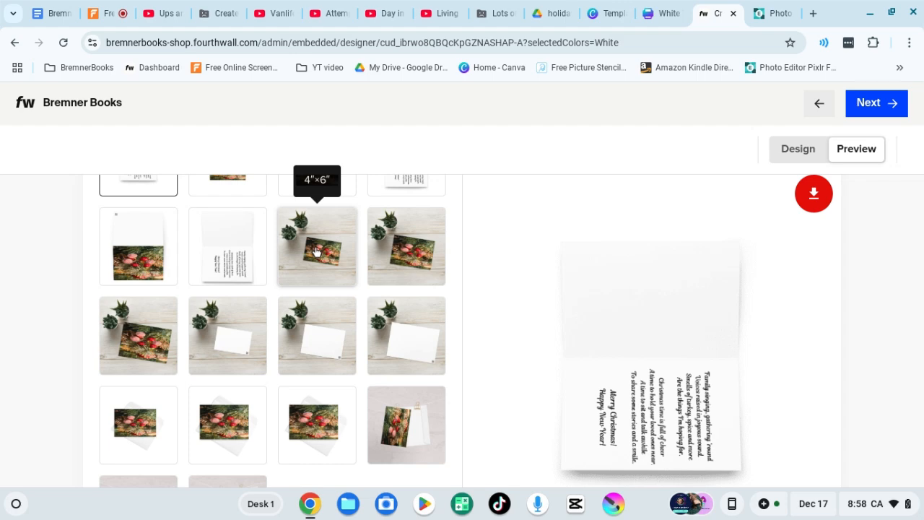
click(316, 251)
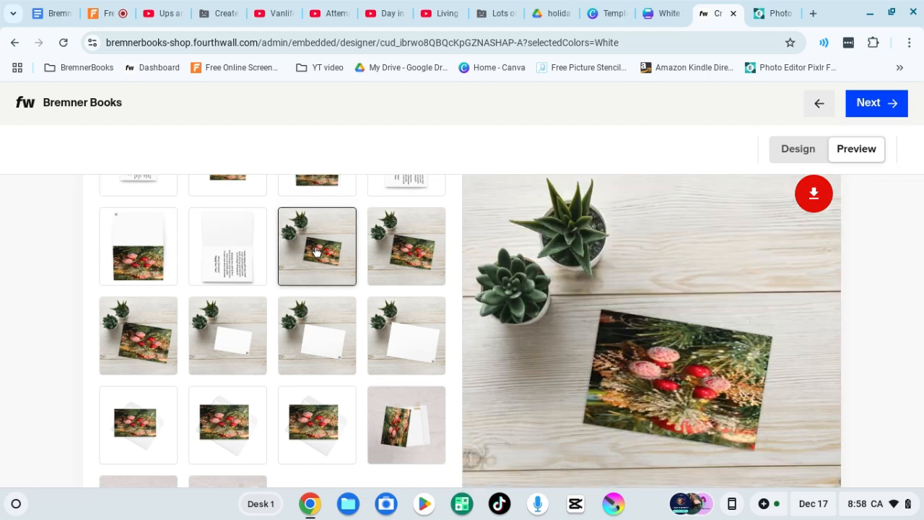
click(814, 193)
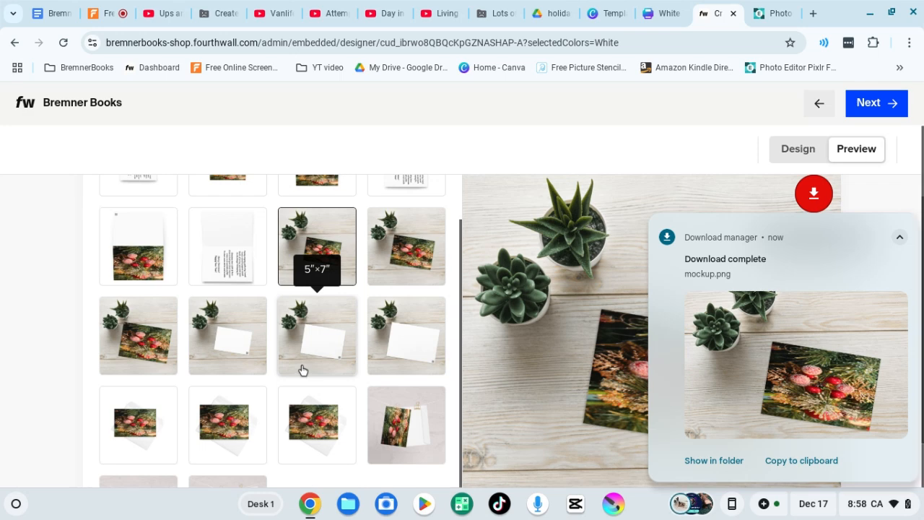
Step: Download the mockup showing the berries card and its envelope clipped to a string
scroll(302, 372, down, 1)
scroll(302, 369, down, 1)
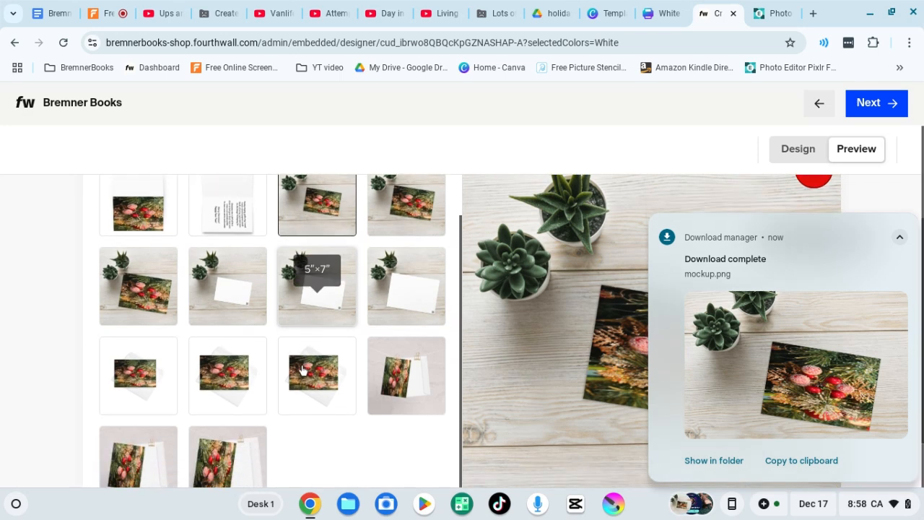
click(406, 384)
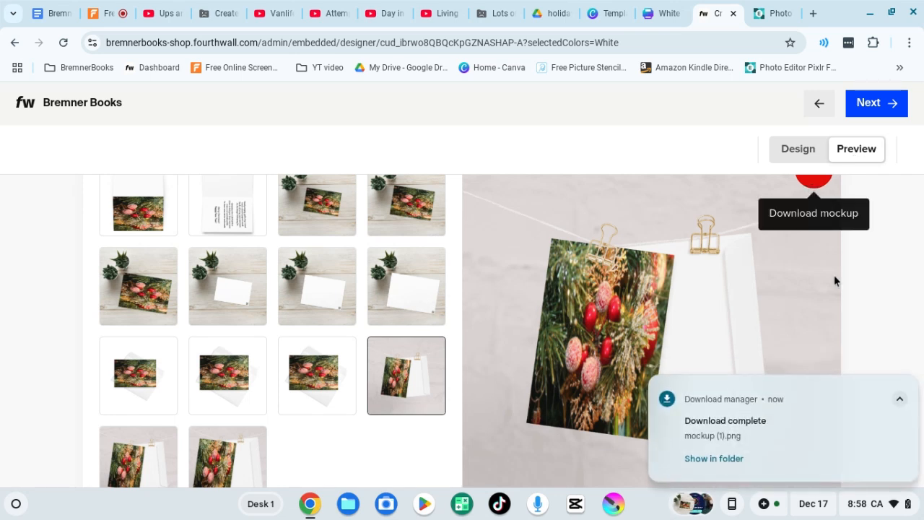
scroll(314, 367, down, 1)
scroll(315, 367, up, 2)
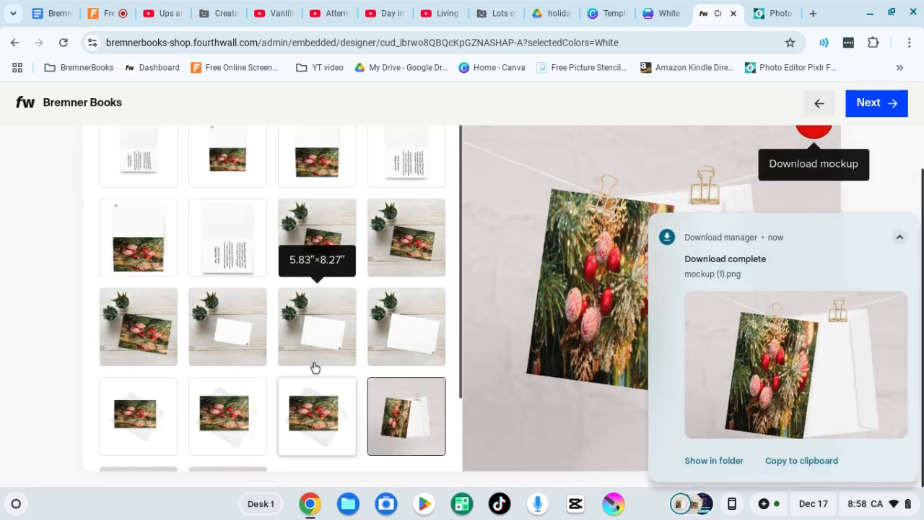
scroll(890, 158, up, 1)
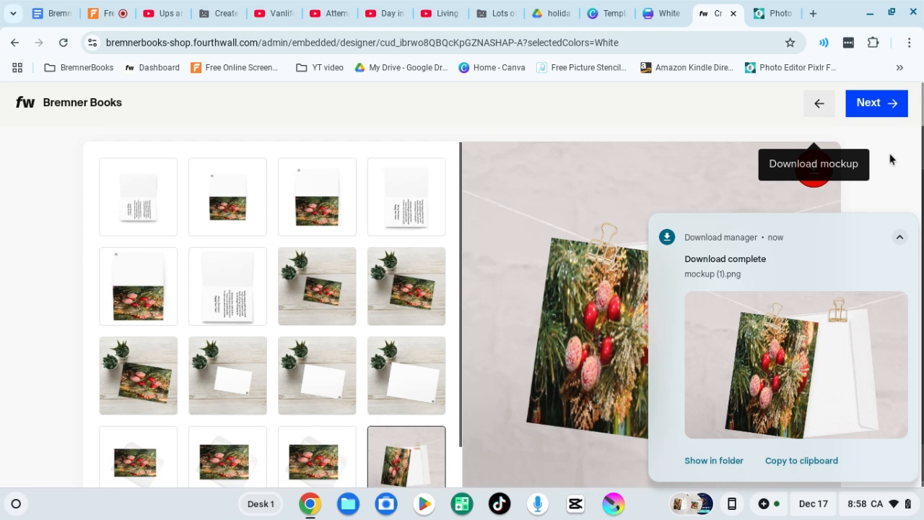
click(816, 105)
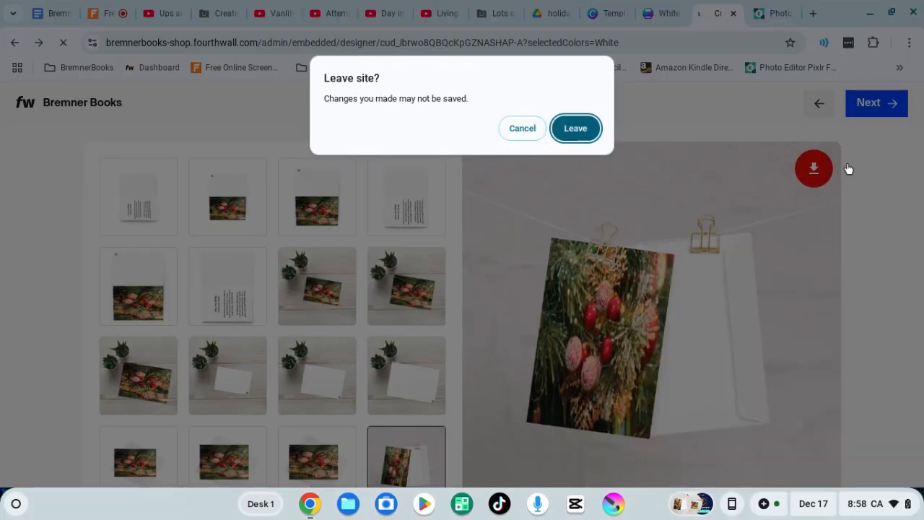
click(521, 128)
scroll(869, 214, up, 1)
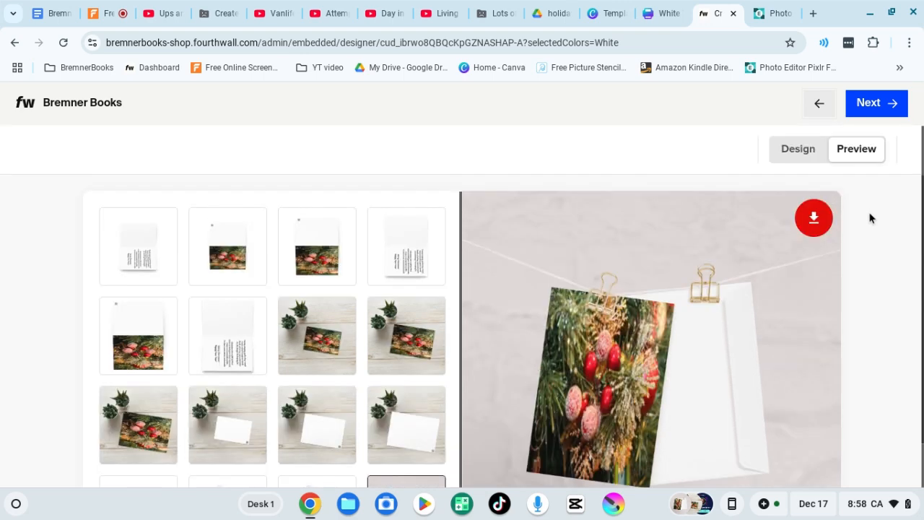
Step: Continue from the card design to the product details and have the title and description written automatically
click(793, 156)
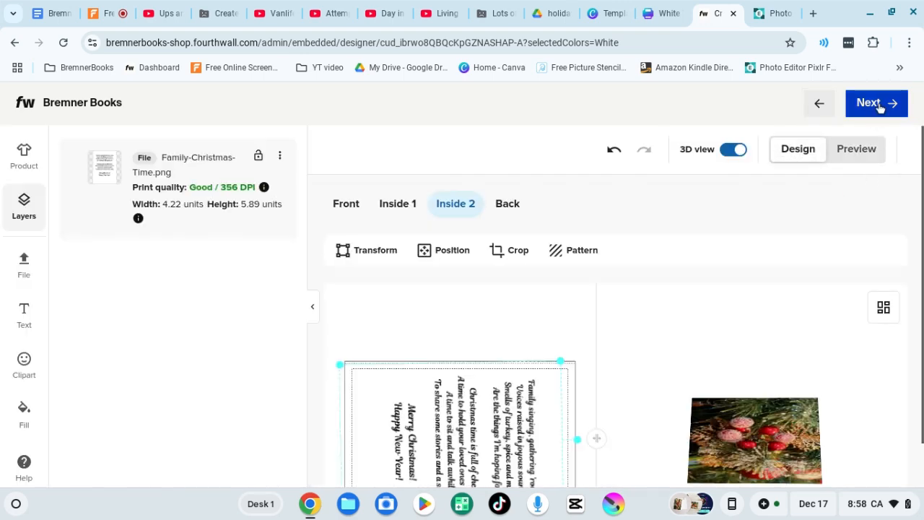
click(878, 105)
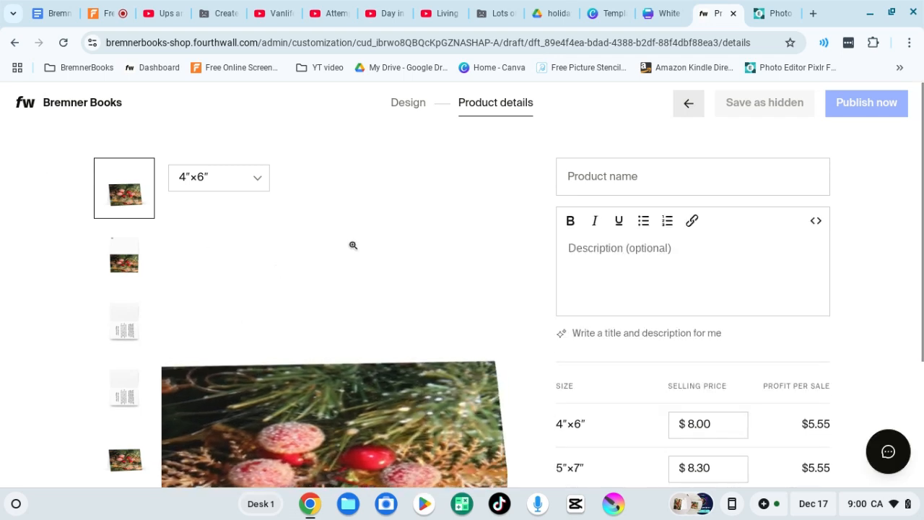
click(633, 333)
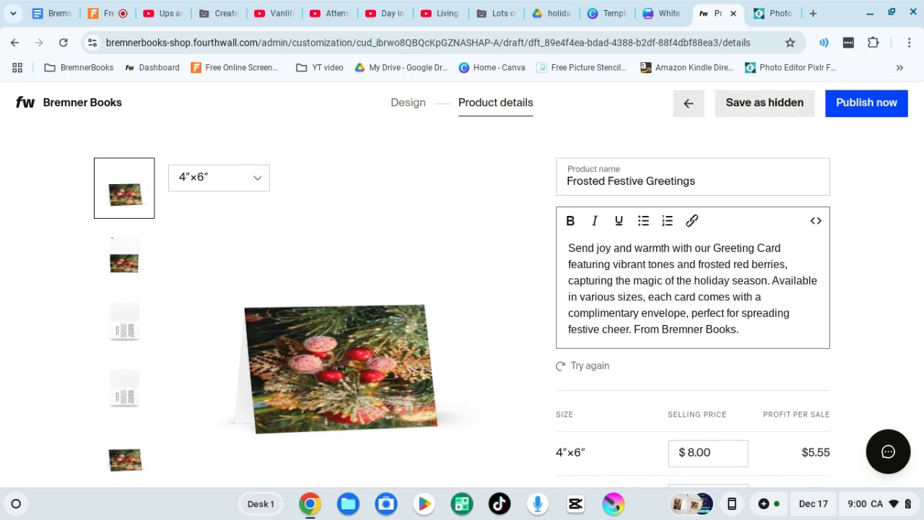
Step: Set the selling price of the 4"×6" card to $7.00
scroll(636, 321, down, 1)
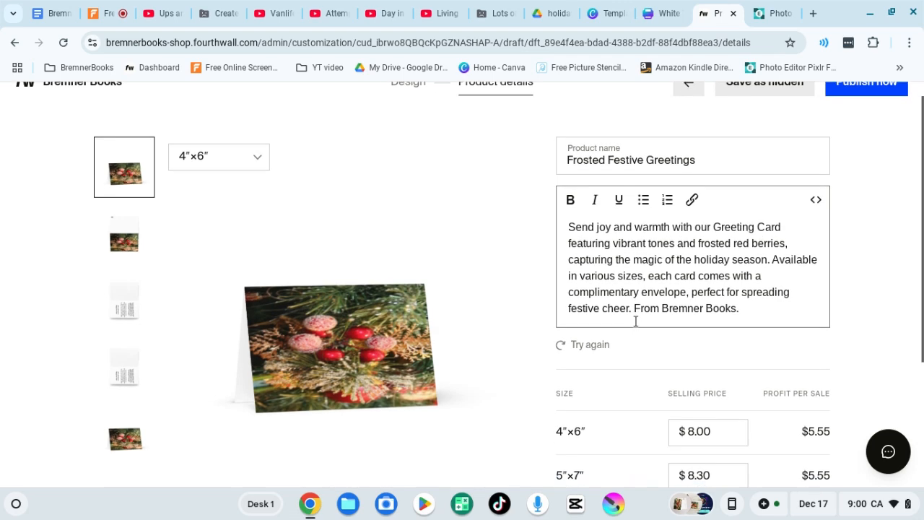
scroll(635, 321, down, 1)
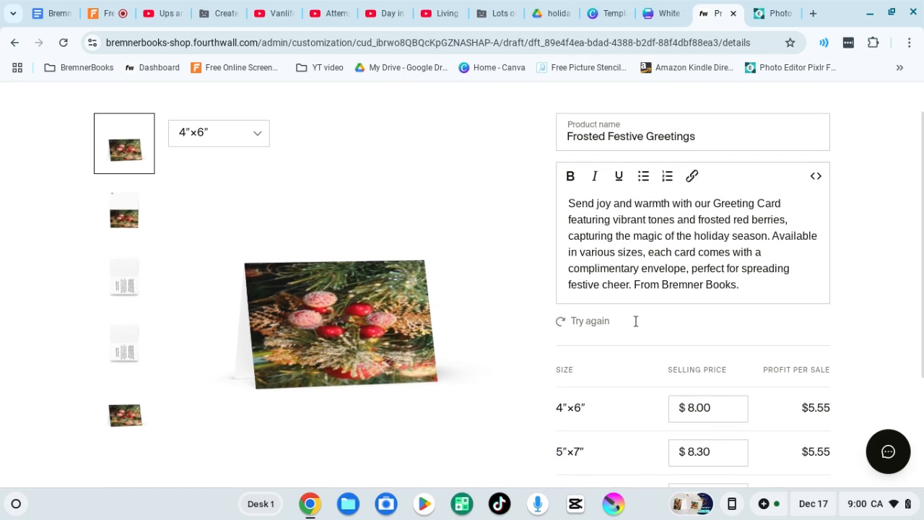
scroll(635, 321, down, 1)
scroll(761, 221, down, 3)
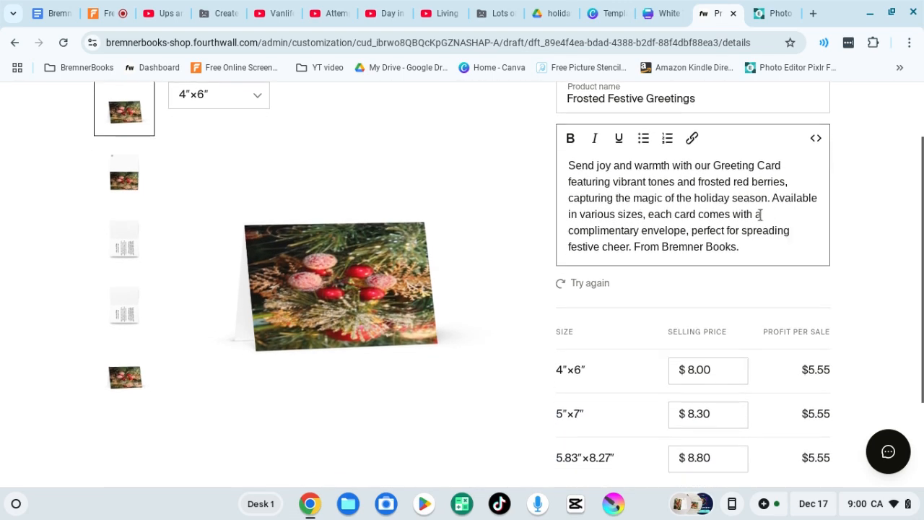
scroll(760, 213, down, 3)
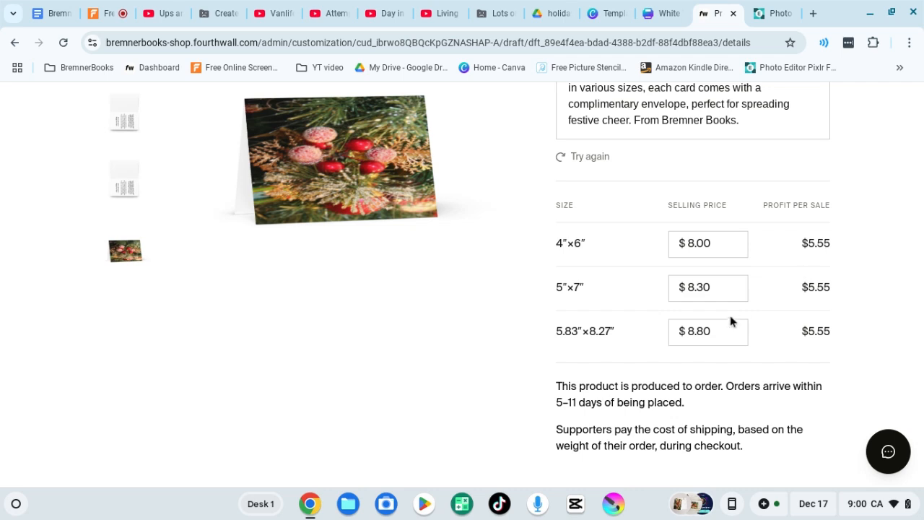
scroll(735, 307, up, 1)
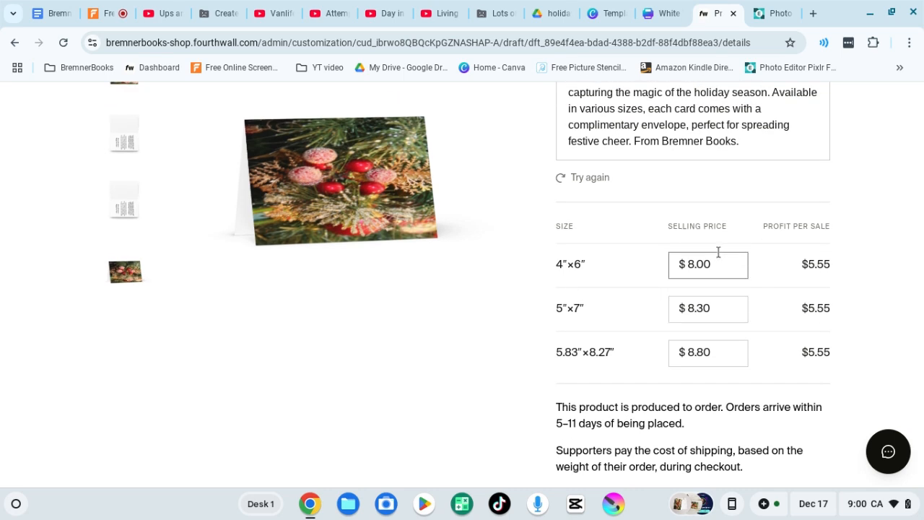
click(694, 268)
key(BackSpace)
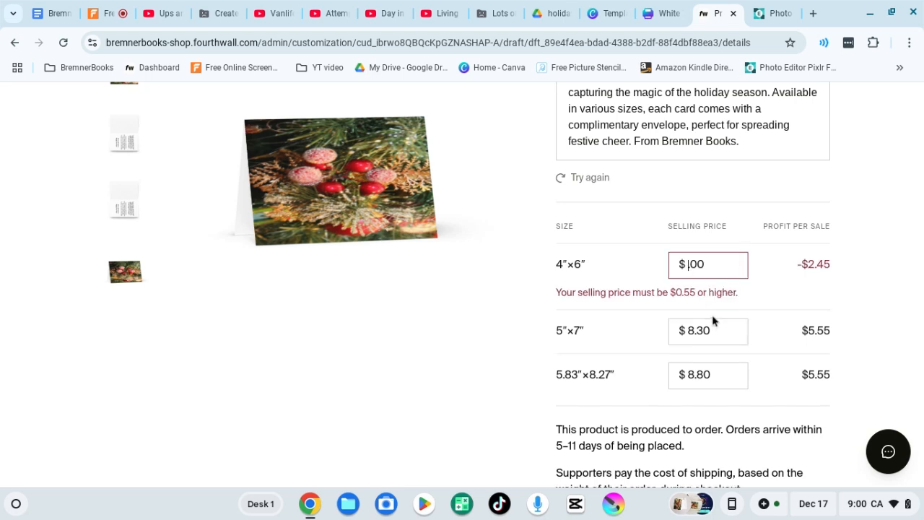
text(7)
click(773, 276)
Step: Set the selling price of the 5"×7" card to $7.30
click(693, 309)
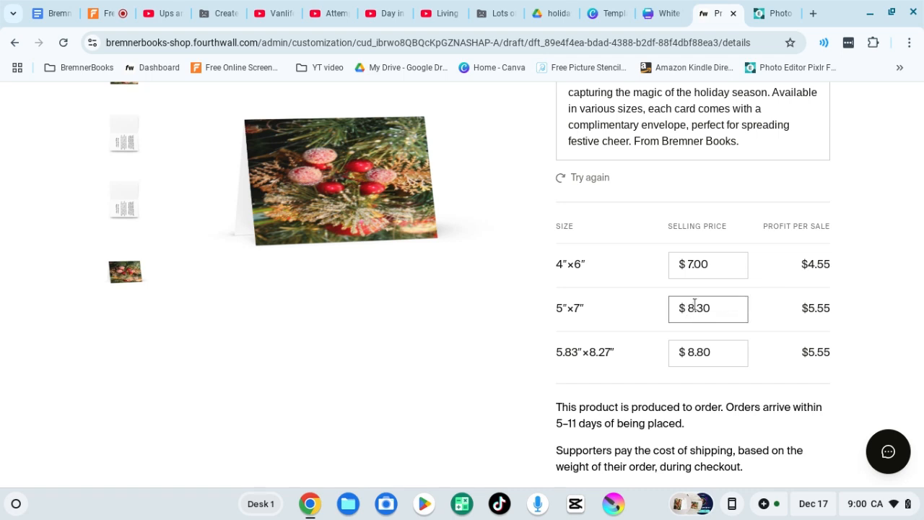
key(BackSpace)
key(BackSpace)
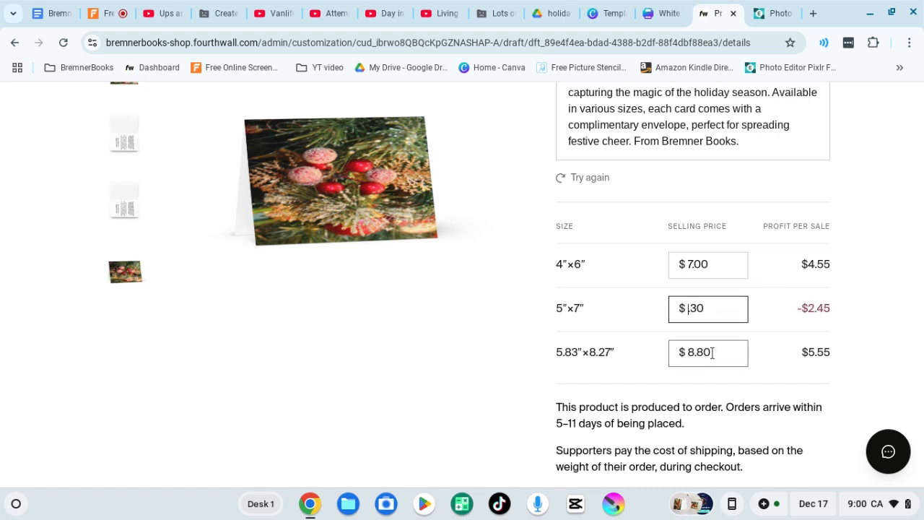
text(7.)
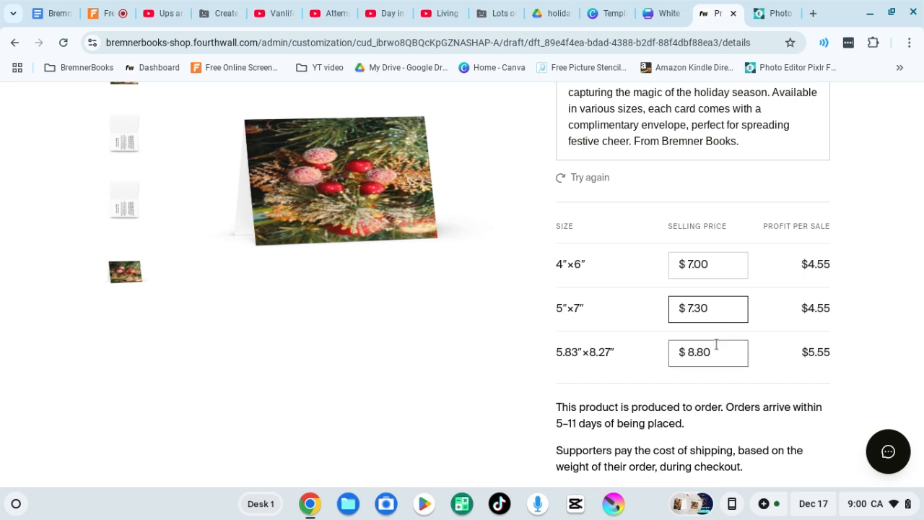
Step: Set the selling price of the 5.83"×8.27" card to $7.80
click(694, 353)
key(BackSpace)
key(BackSpace)
text(7)
click(766, 369)
Step: Review the greeting card's description and prices, and publish the product to the shop
scroll(764, 362, down, 1)
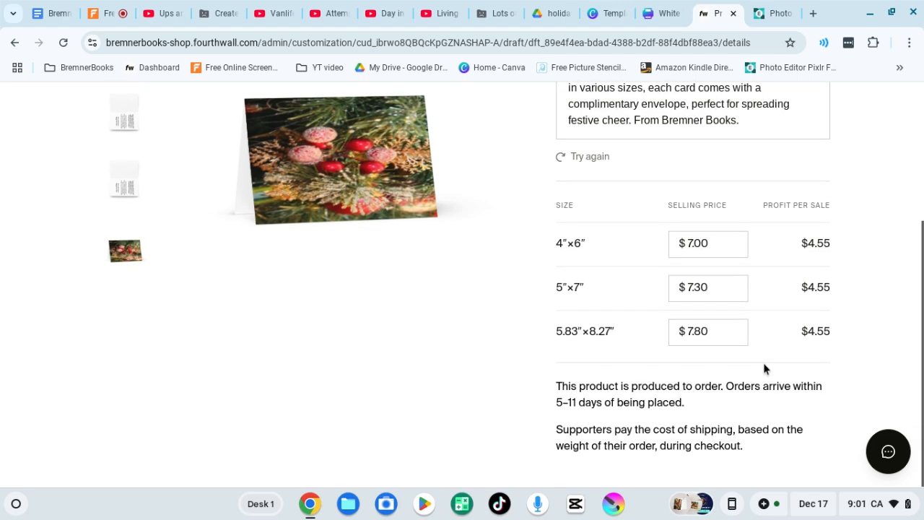
scroll(815, 339, up, 3)
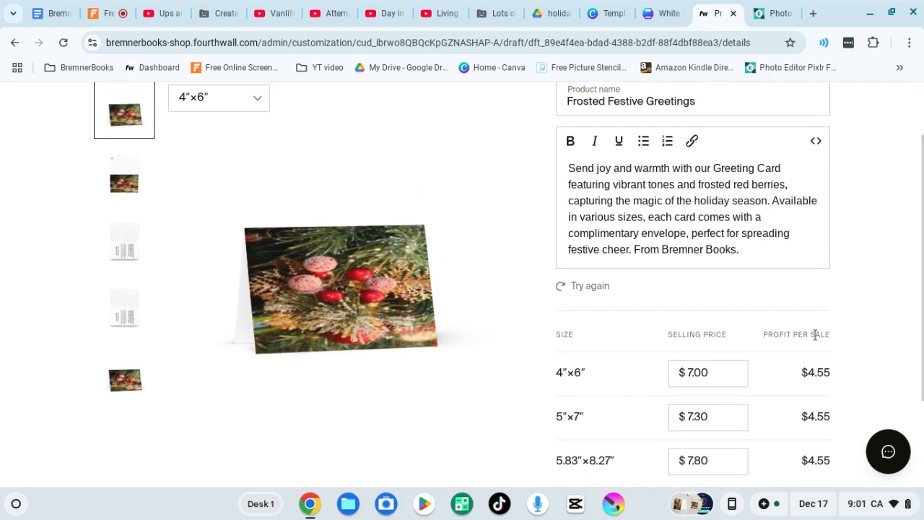
scroll(816, 334, down, 3)
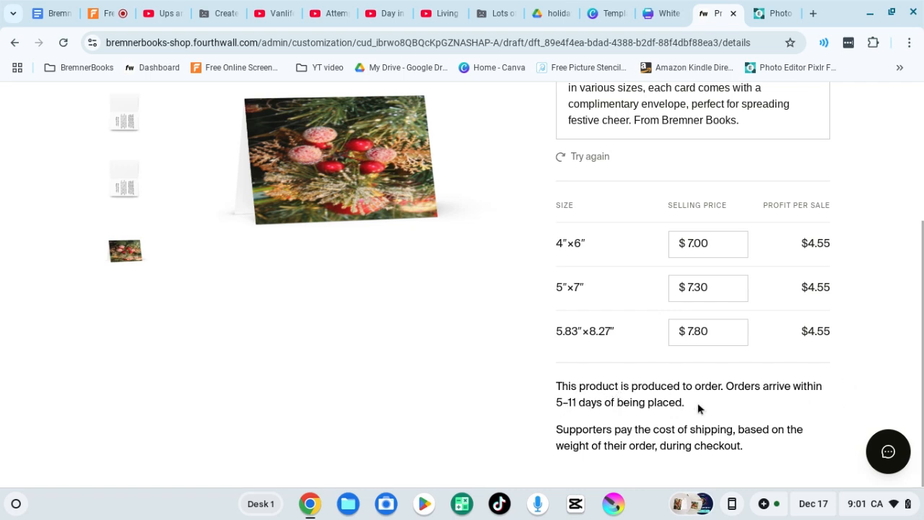
scroll(720, 410, up, 3)
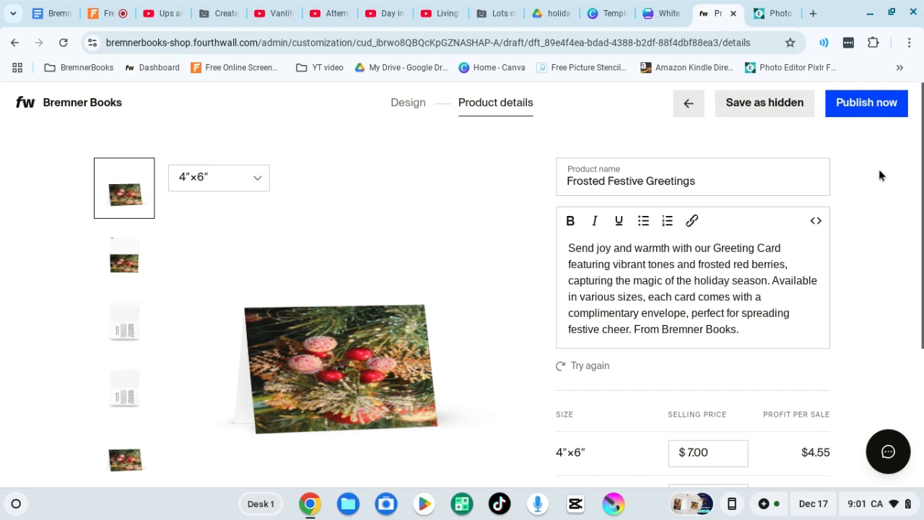
click(880, 108)
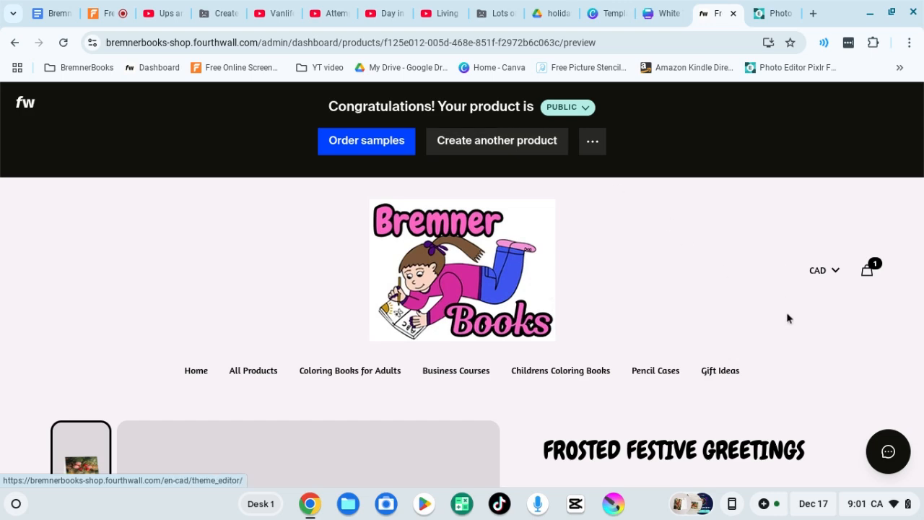
Step: Examine the published greeting card's shop page, including its images, price, description, size options and detail sections
scroll(733, 309, down, 4)
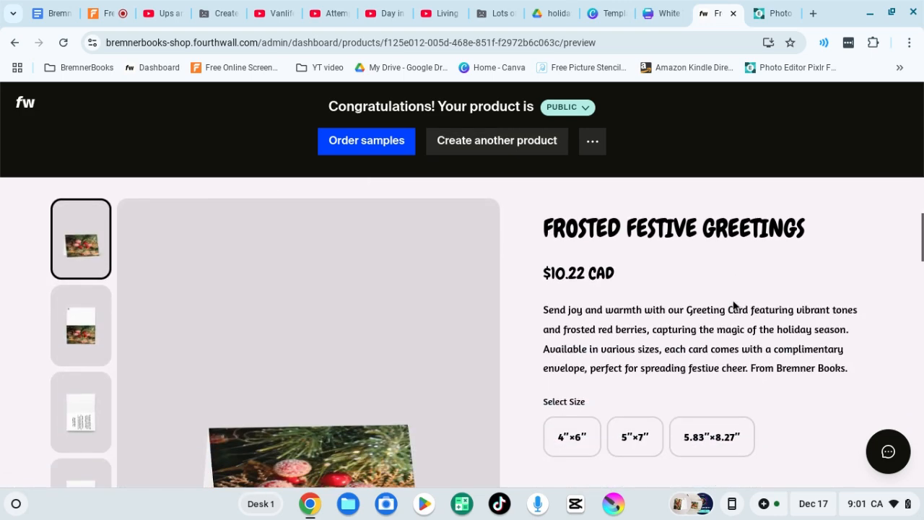
scroll(733, 304, down, 2)
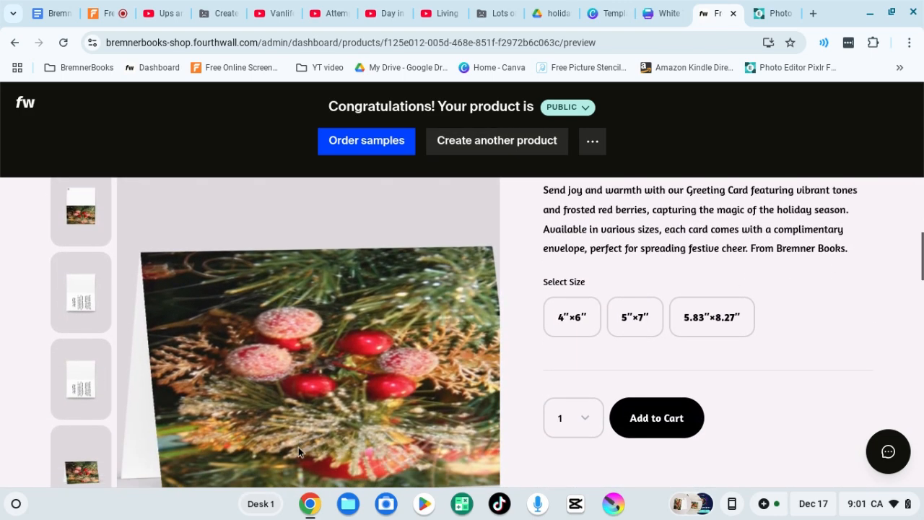
scroll(663, 412, down, 2)
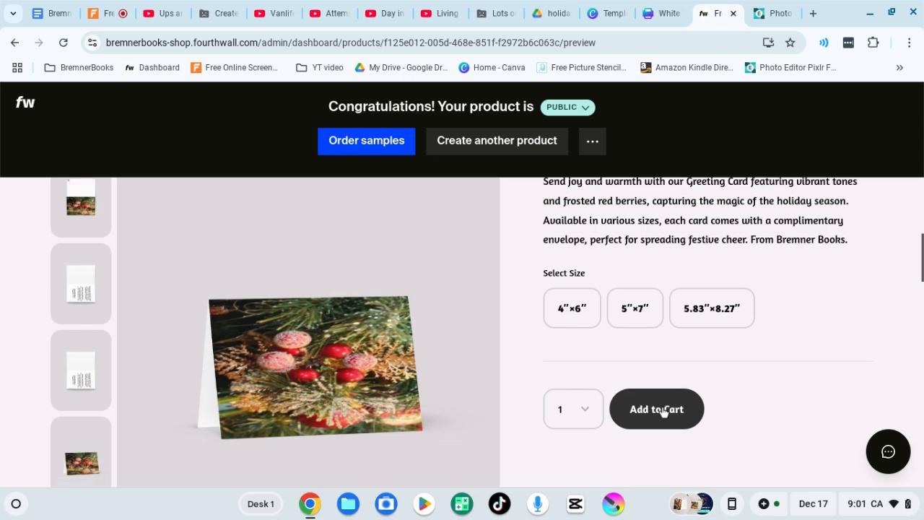
scroll(662, 411, down, 1)
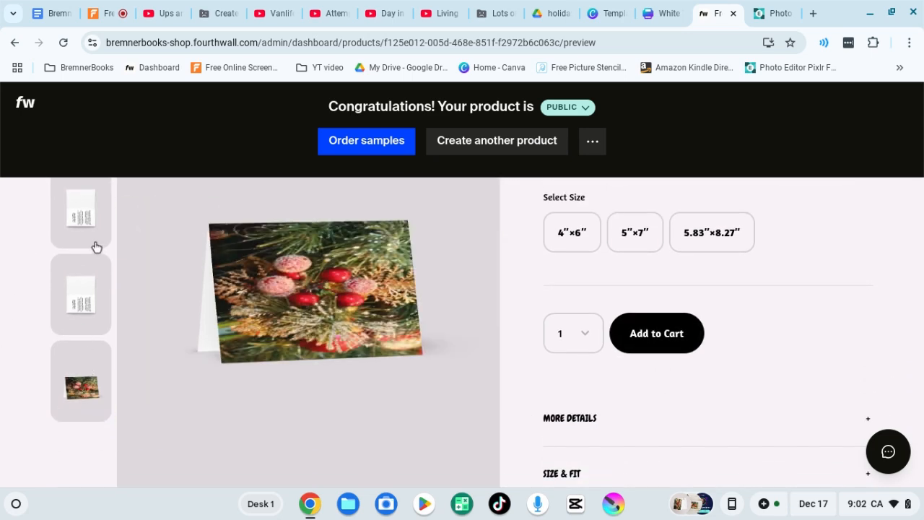
scroll(83, 389, up, 5)
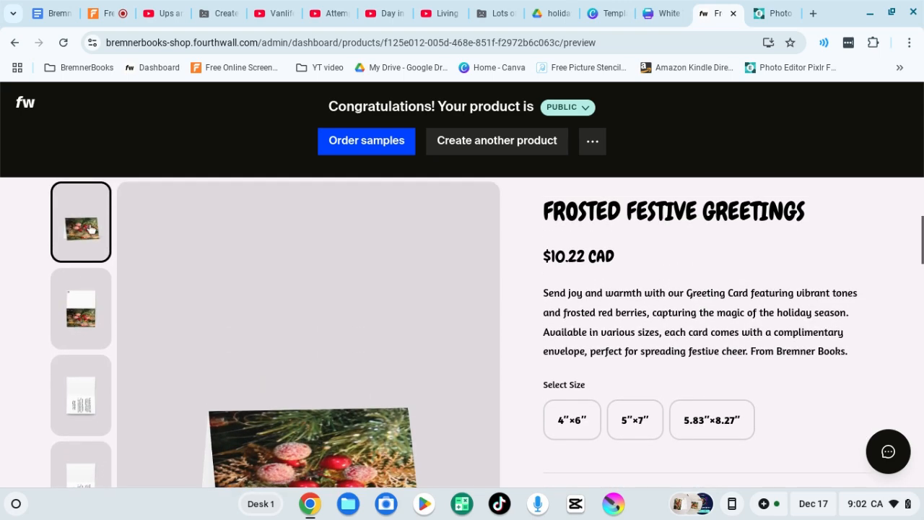
scroll(103, 344, down, 3)
scroll(105, 344, down, 4)
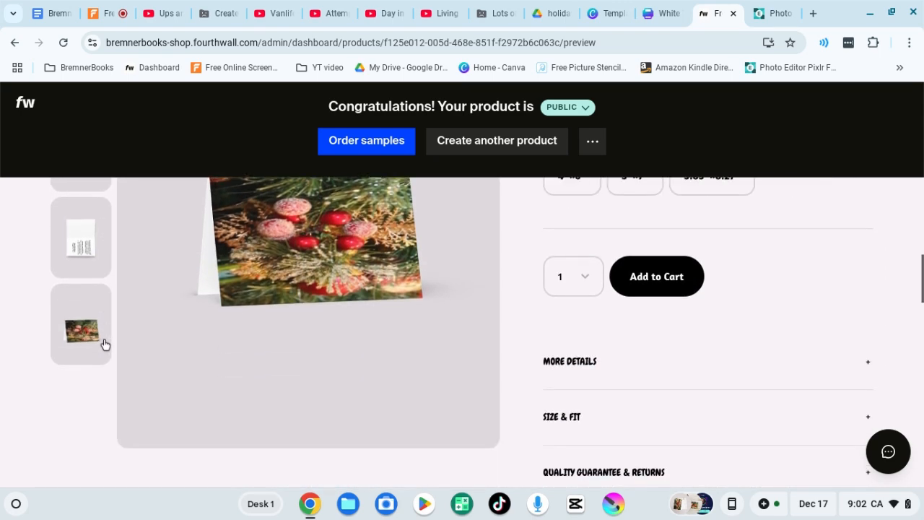
scroll(103, 345, up, 4)
scroll(103, 340, down, 4)
scroll(96, 351, up, 3)
scroll(96, 350, up, 3)
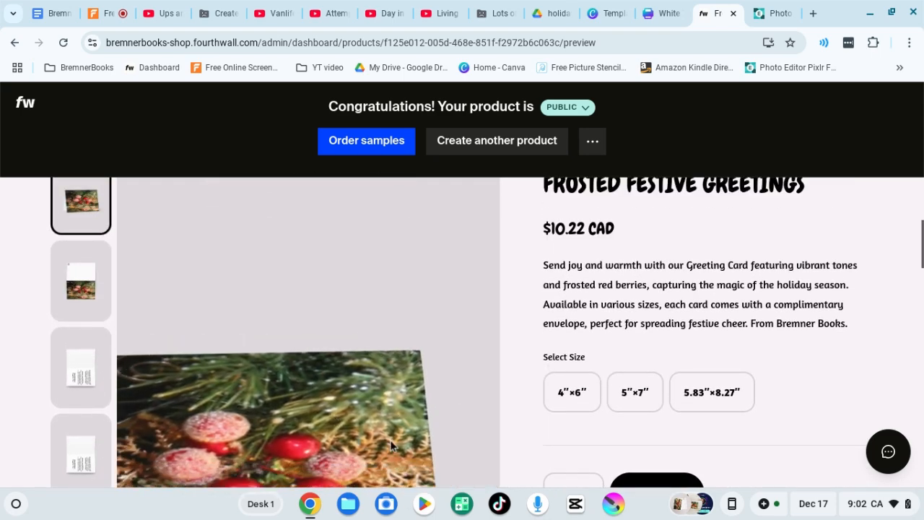
scroll(402, 417, down, 2)
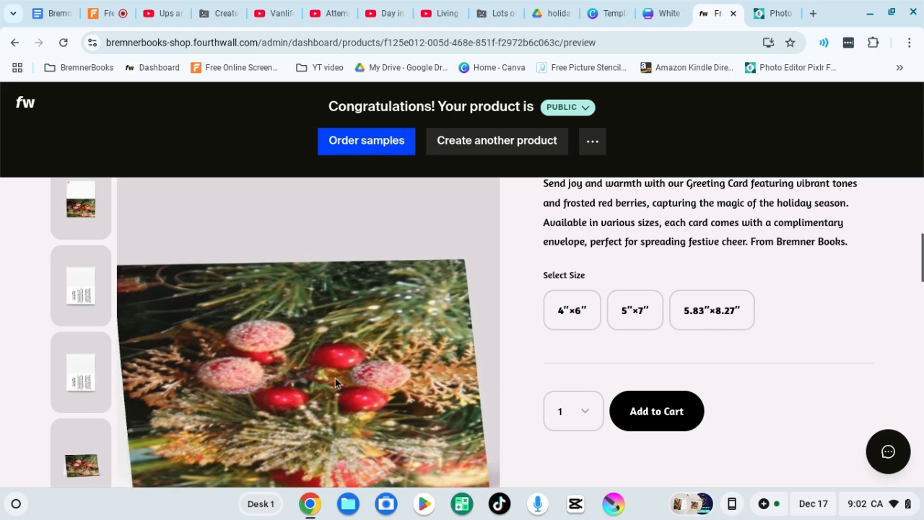
scroll(367, 249, up, 4)
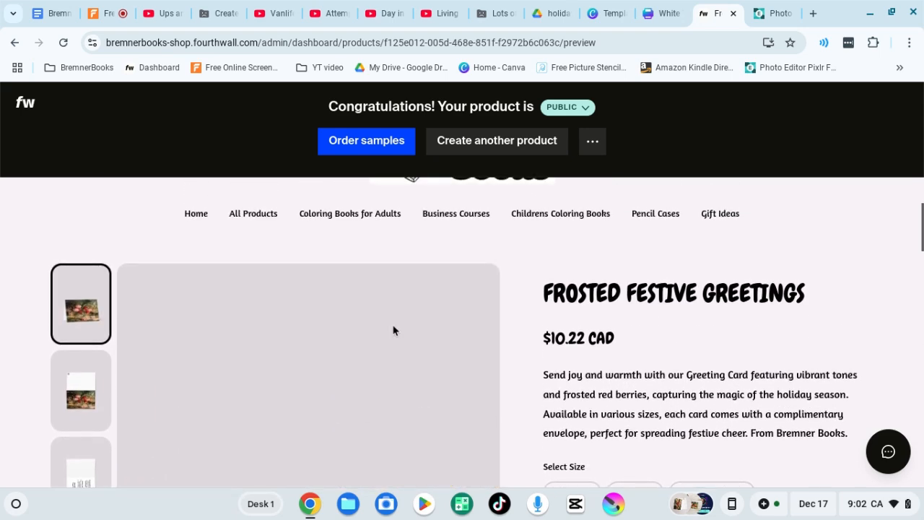
scroll(393, 330, down, 4)
scroll(392, 330, down, 5)
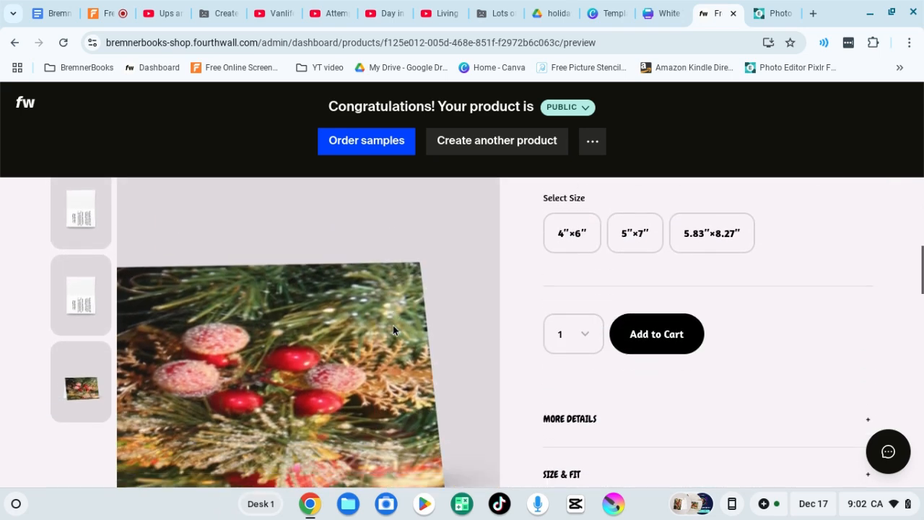
scroll(393, 330, down, 2)
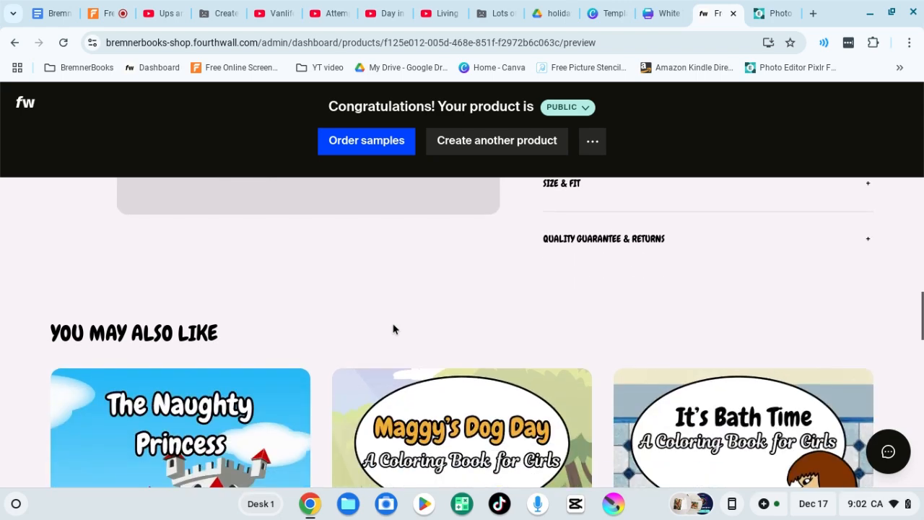
scroll(393, 330, up, 6)
scroll(393, 329, down, 3)
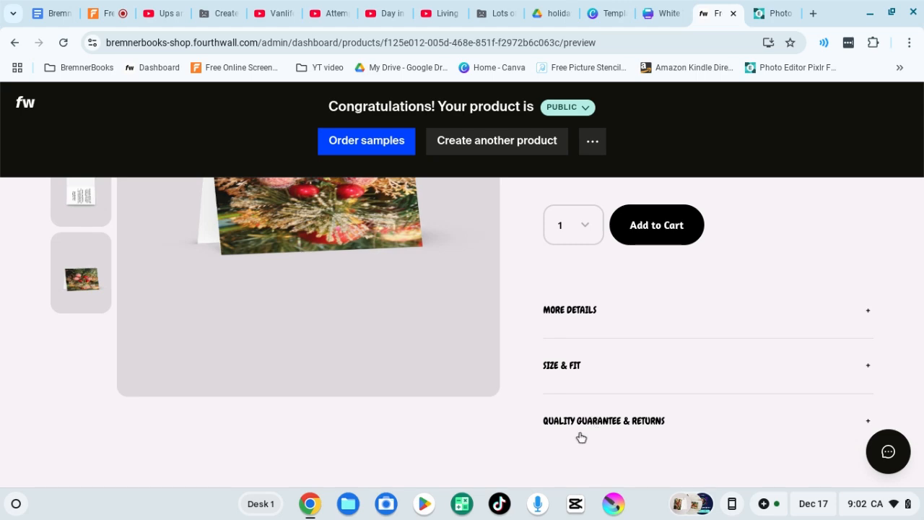
scroll(343, 415, up, 2)
scroll(343, 408, up, 3)
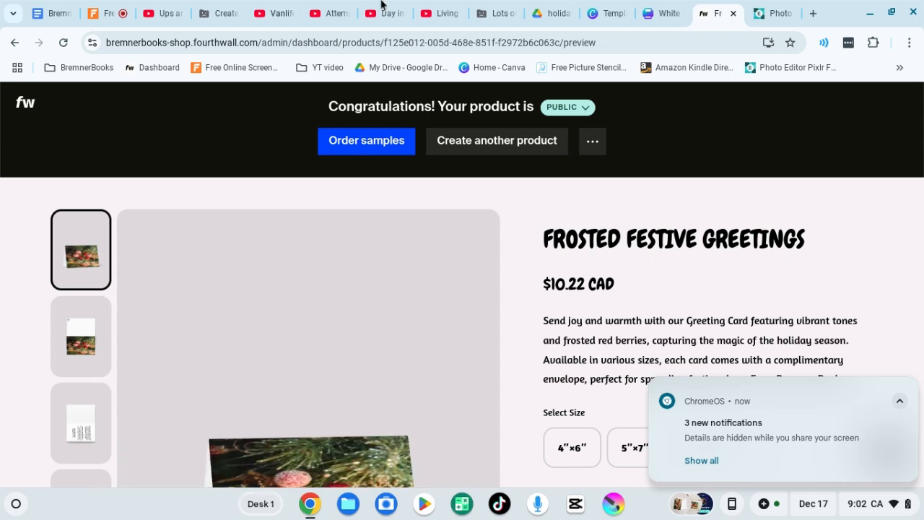
scroll(856, 249, down, 1)
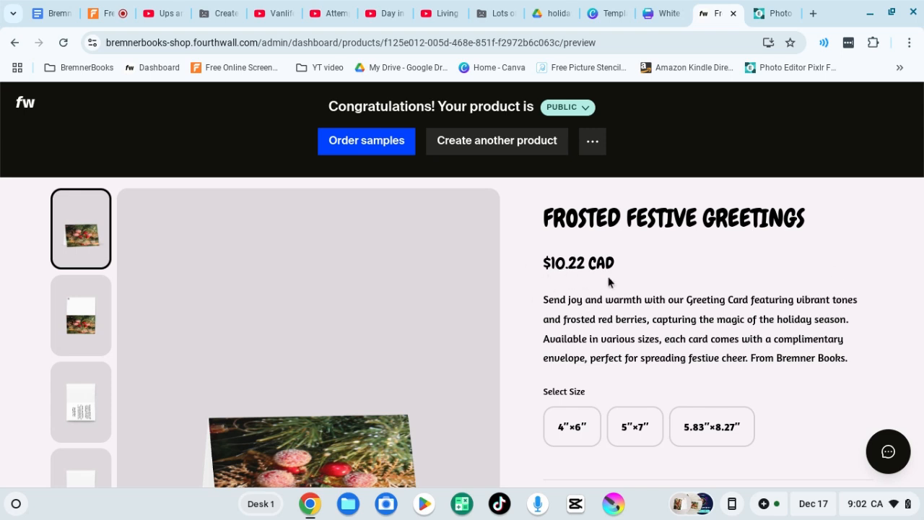
Step: Review the Frosted Festive Greetings product preview, checking its title, price, description and size options along with the shop's header and navigation links
scroll(693, 289, down, 1)
scroll(693, 290, down, 2)
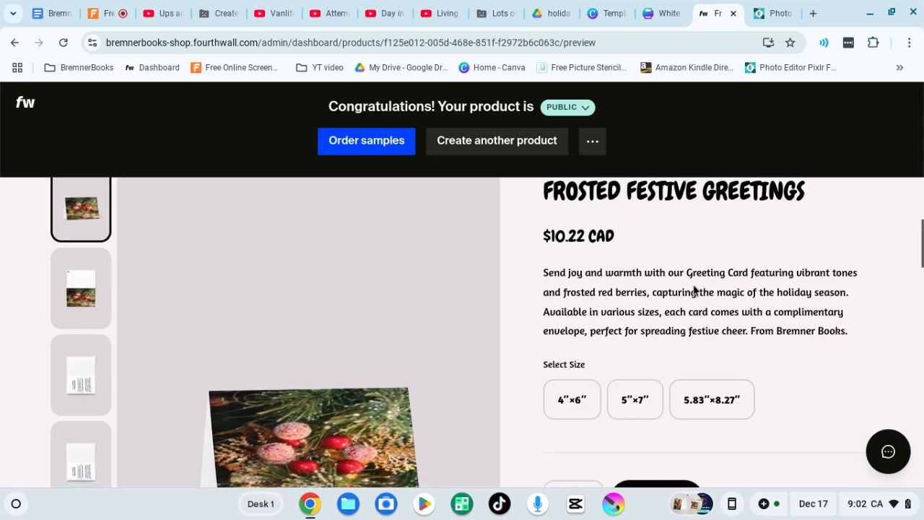
scroll(693, 286, down, 1)
scroll(693, 285, down, 1)
scroll(808, 319, up, 3)
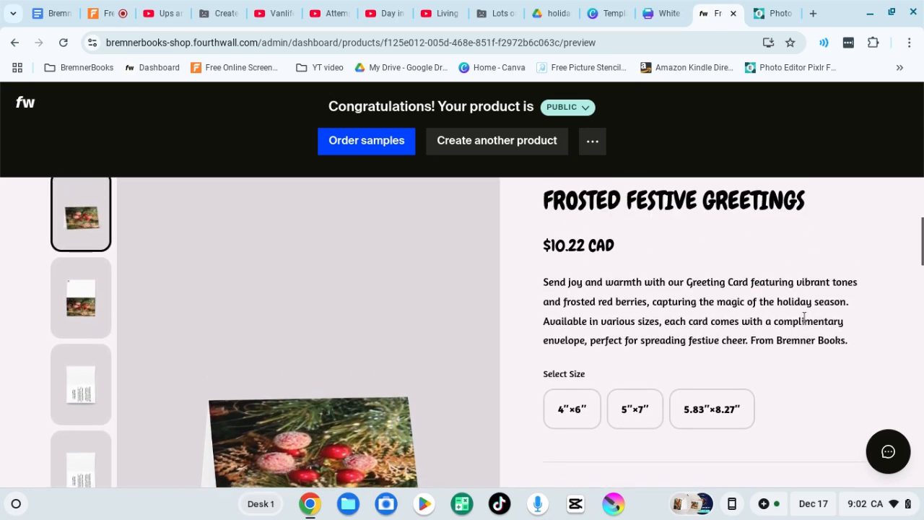
scroll(800, 325, down, 3)
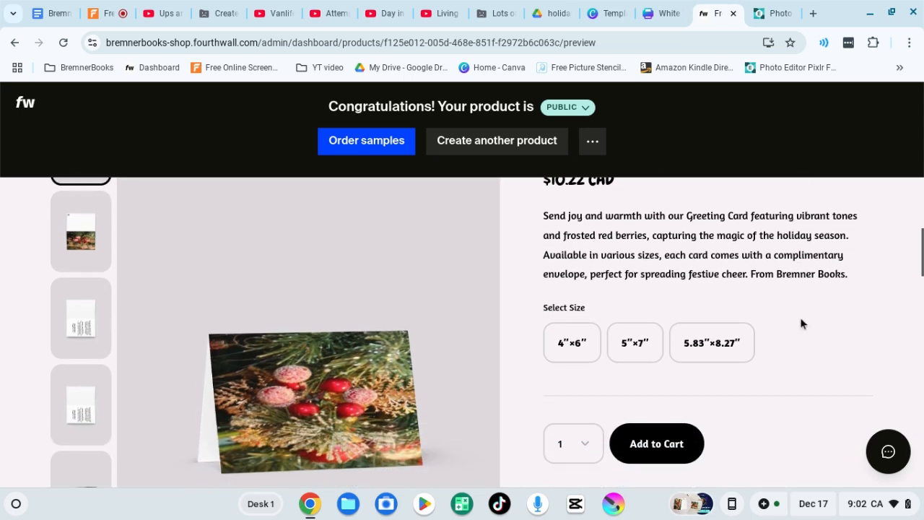
scroll(801, 323, up, 4)
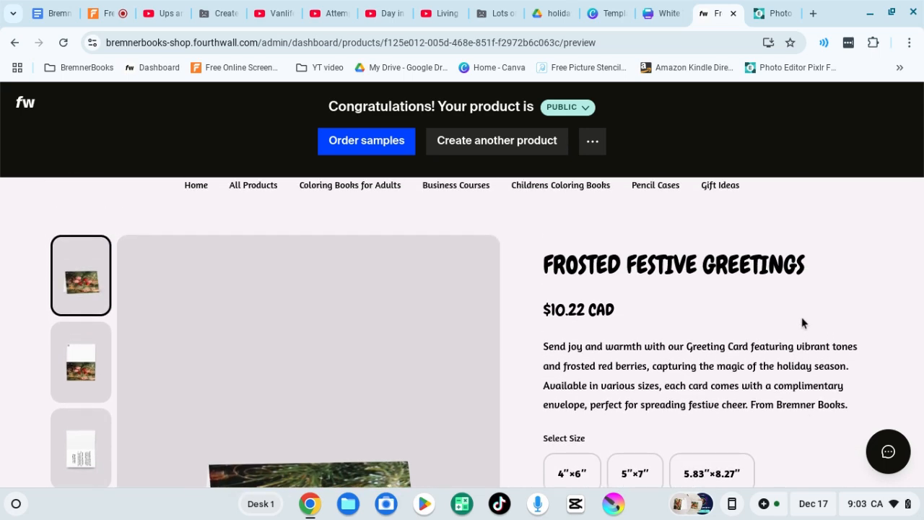
scroll(802, 323, up, 4)
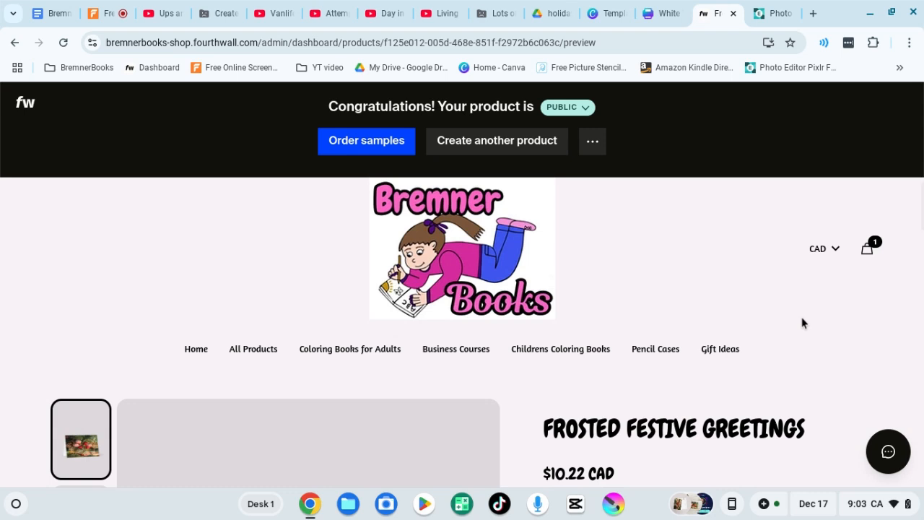
scroll(802, 322, down, 1)
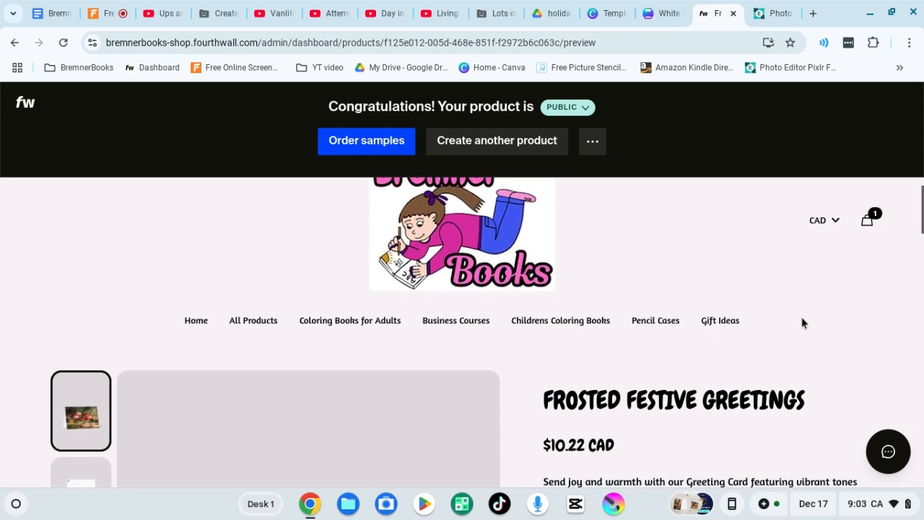
scroll(801, 322, up, 1)
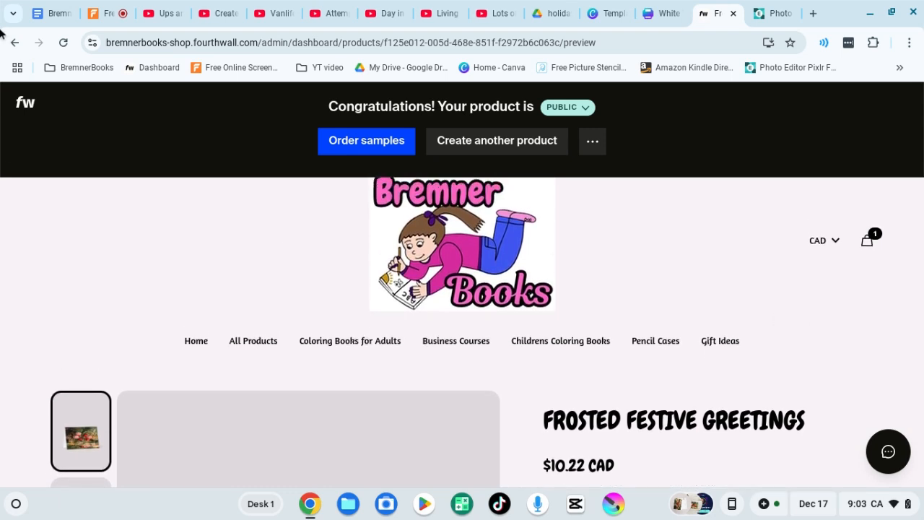
scroll(688, 310, up, 1)
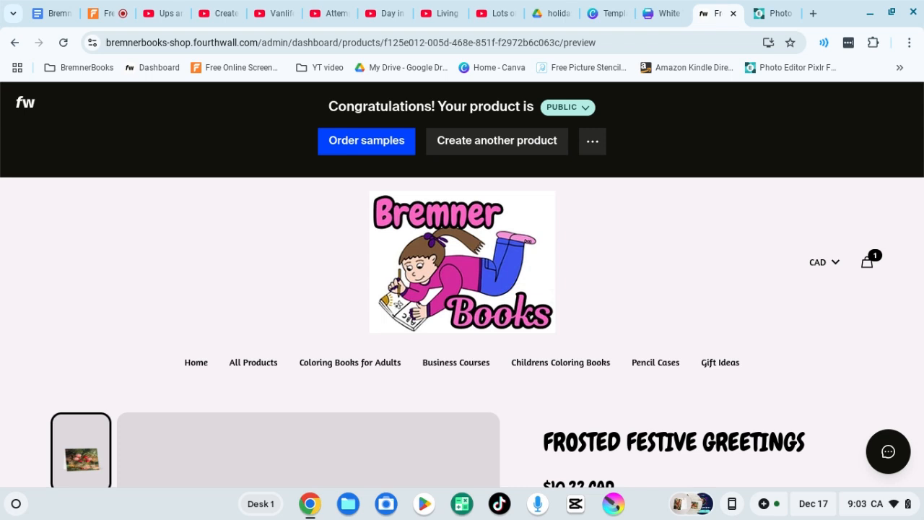
scroll(689, 305, down, 1)
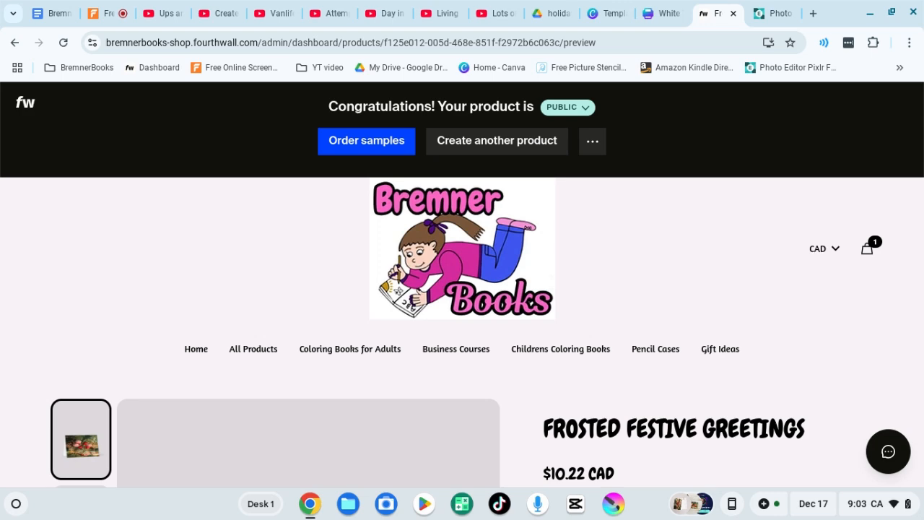
scroll(689, 303, down, 5)
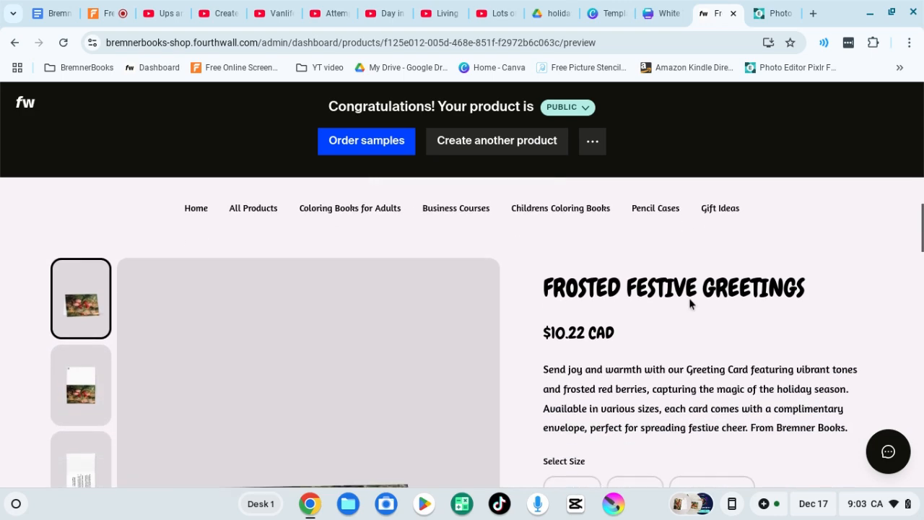
scroll(689, 300, down, 1)
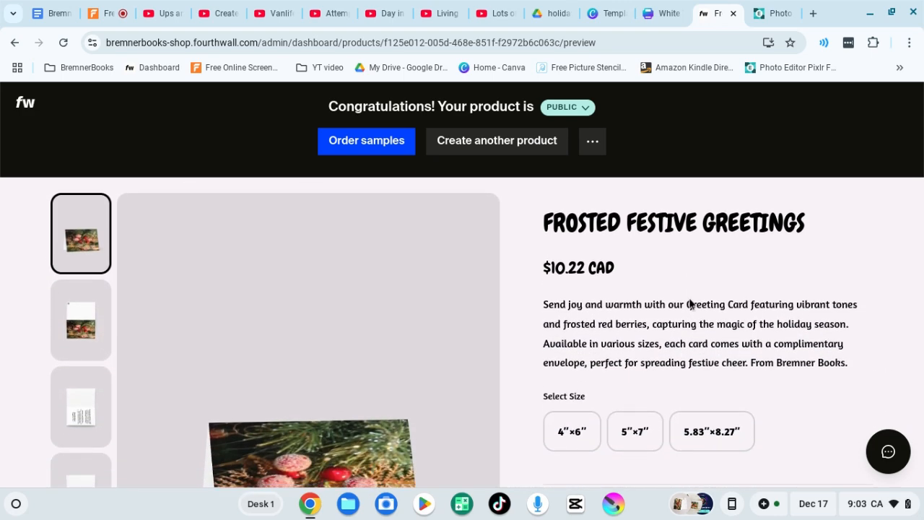
scroll(689, 298, down, 2)
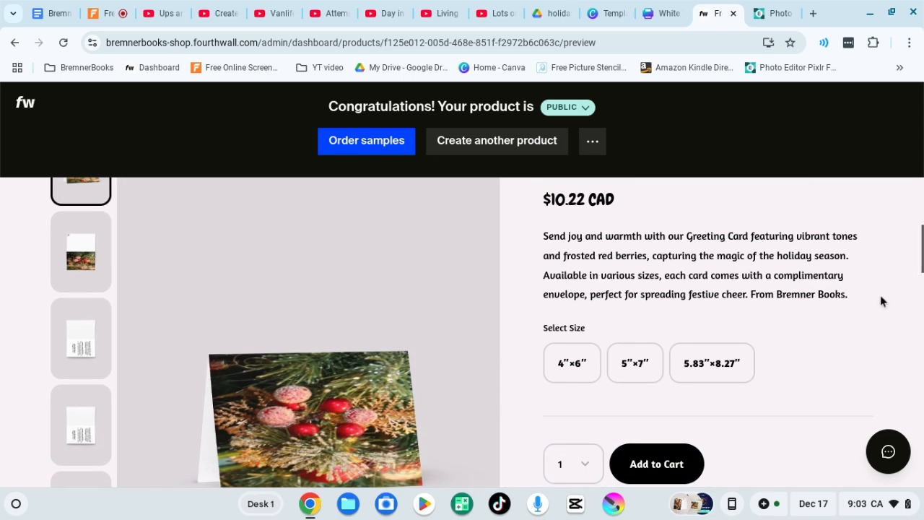
scroll(860, 302, up, 2)
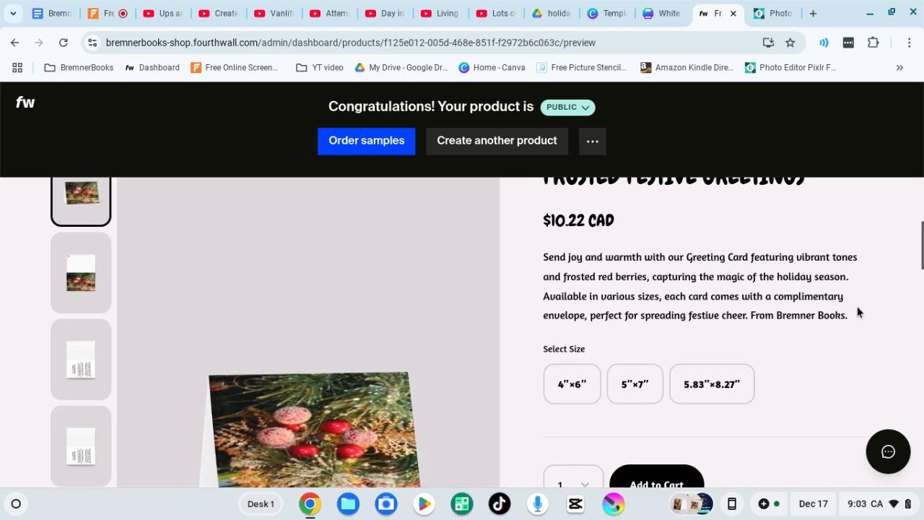
scroll(858, 312, up, 3)
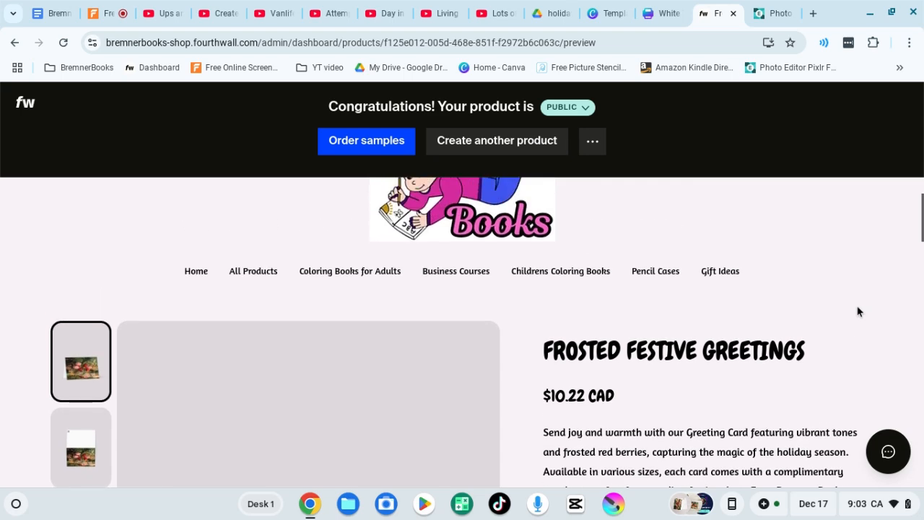
scroll(858, 312, up, 2)
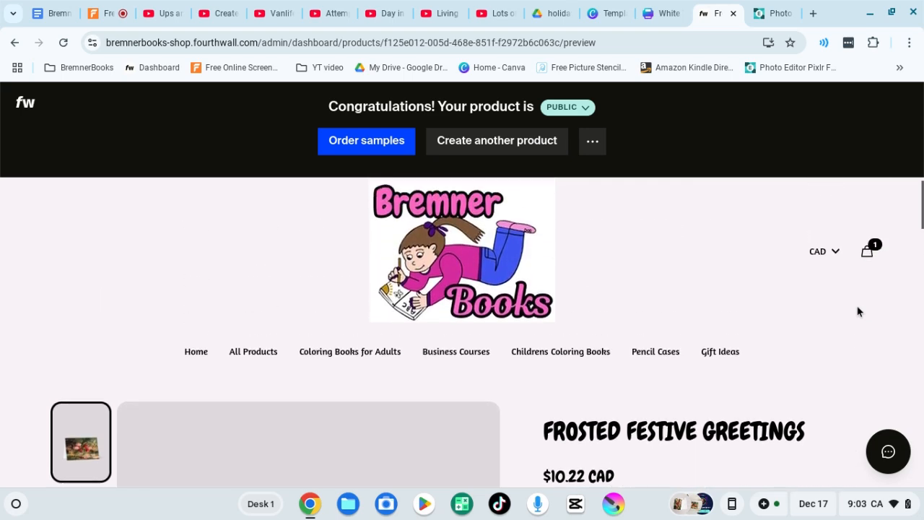
scroll(722, 250, up, 1)
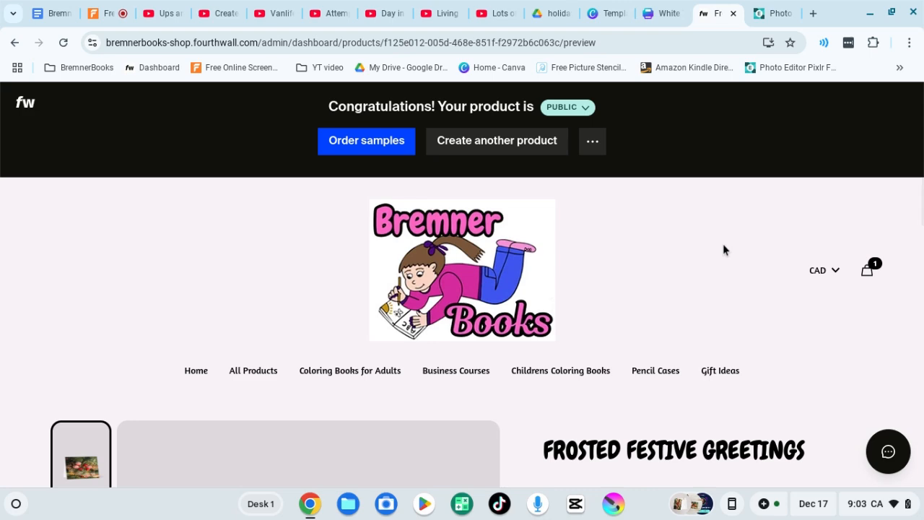
scroll(723, 245, down, 1)
scroll(723, 249, down, 2)
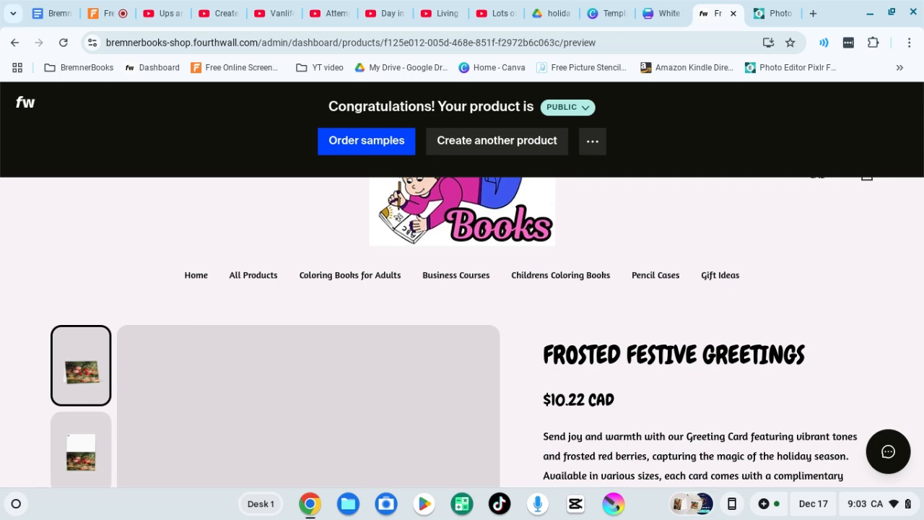
scroll(311, 315, up, 2)
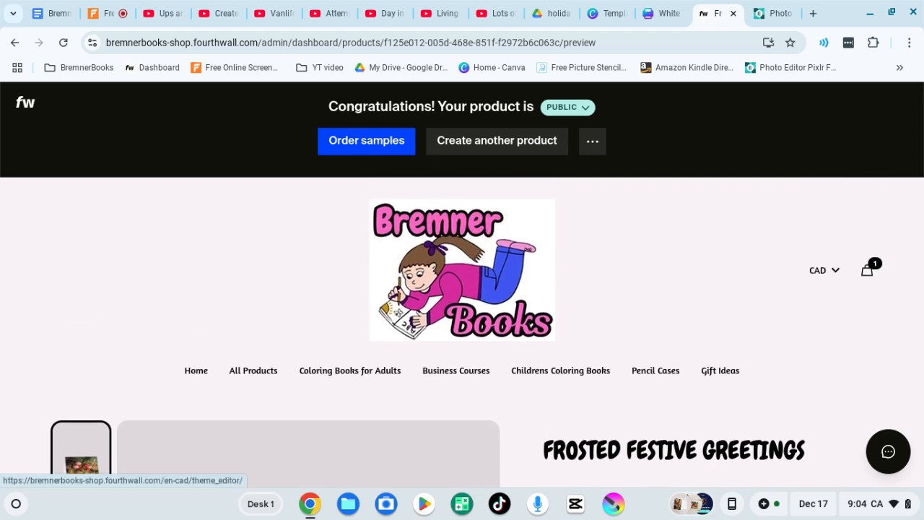
scroll(313, 317, down, 2)
scroll(312, 317, down, 2)
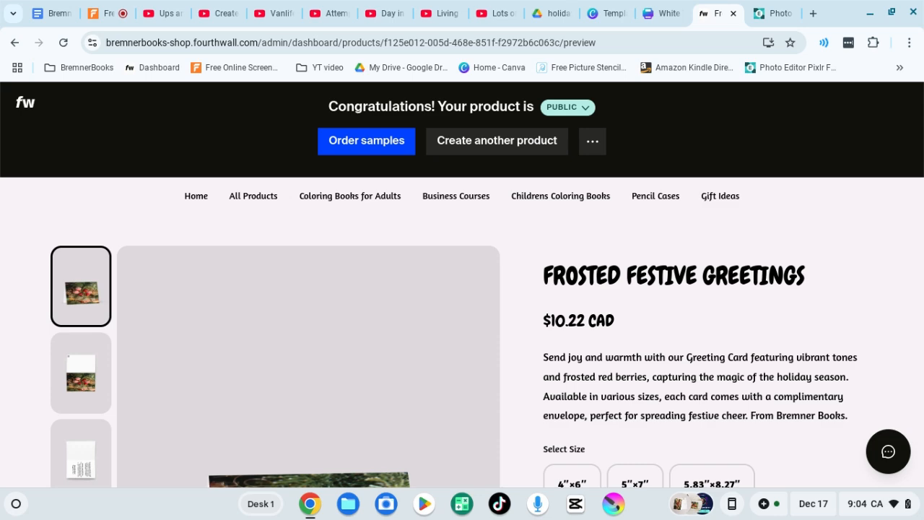
scroll(312, 316, up, 1)
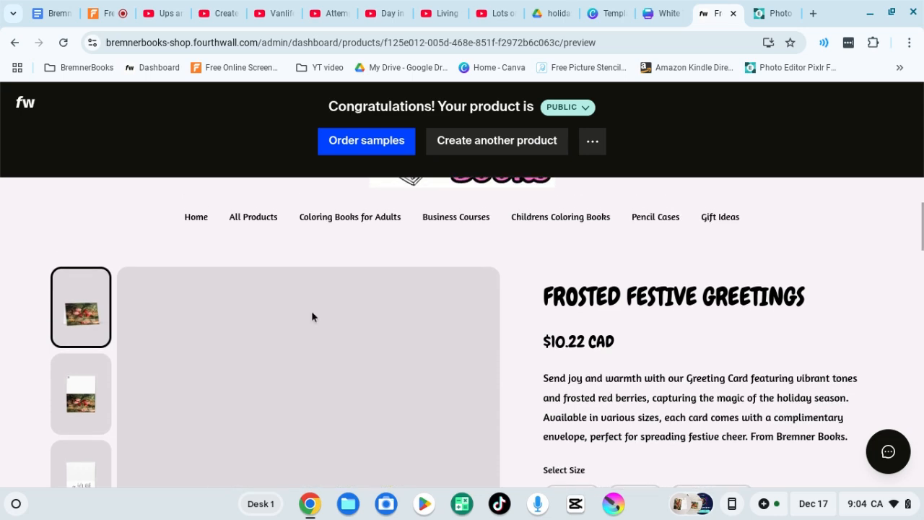
scroll(312, 317, down, 1)
scroll(312, 316, down, 1)
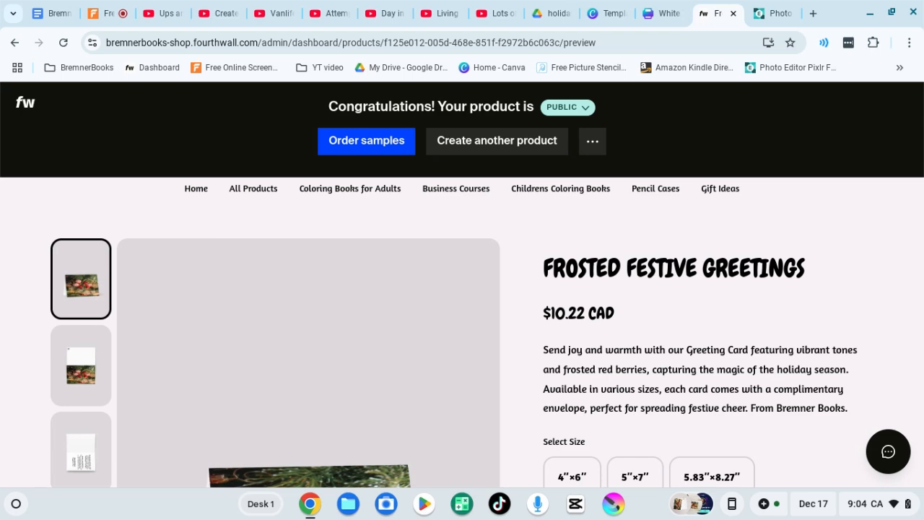
scroll(312, 317, down, 1)
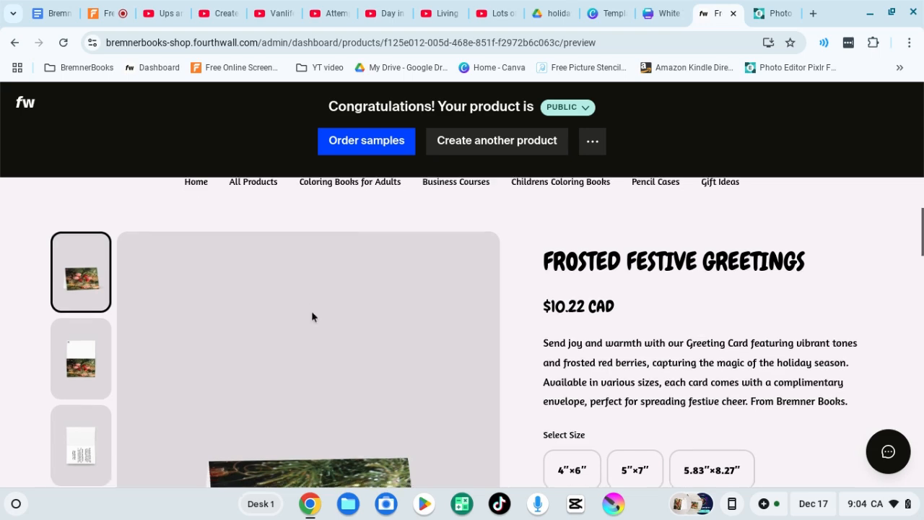
scroll(312, 317, down, 1)
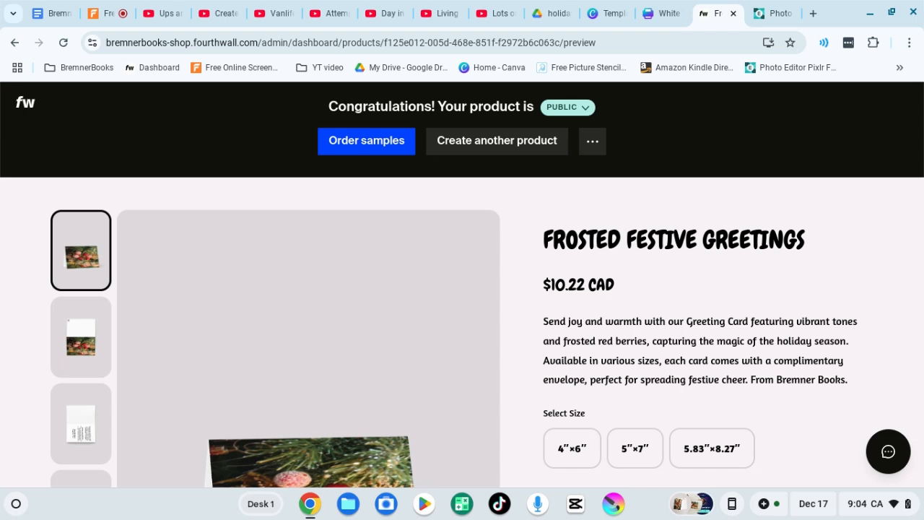
scroll(312, 317, down, 1)
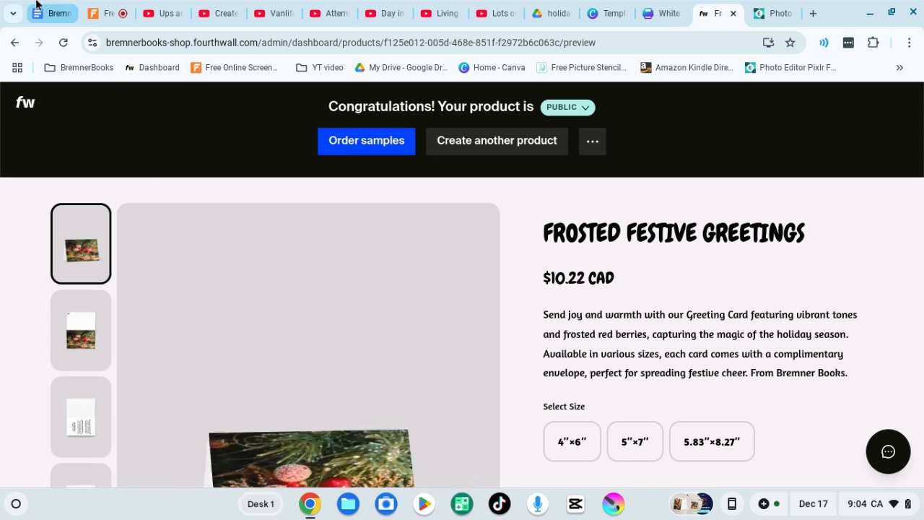
click(101, 13)
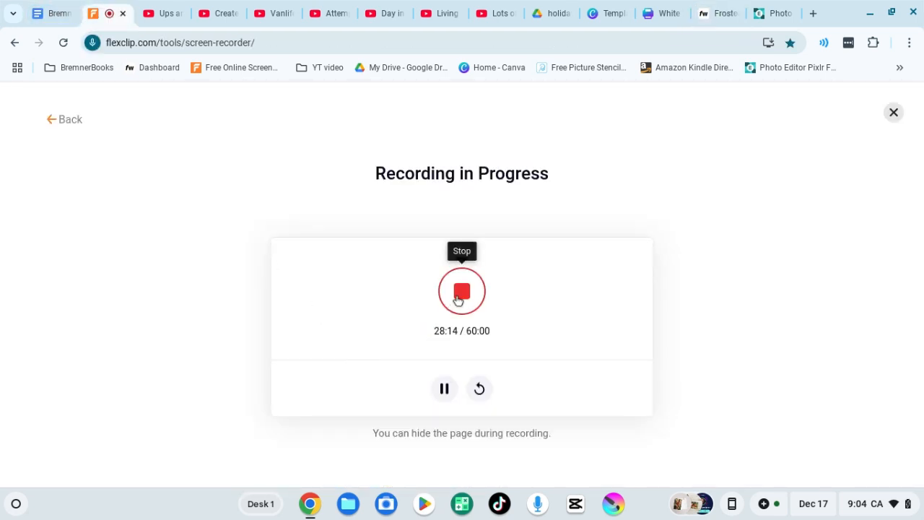
click(462, 293)
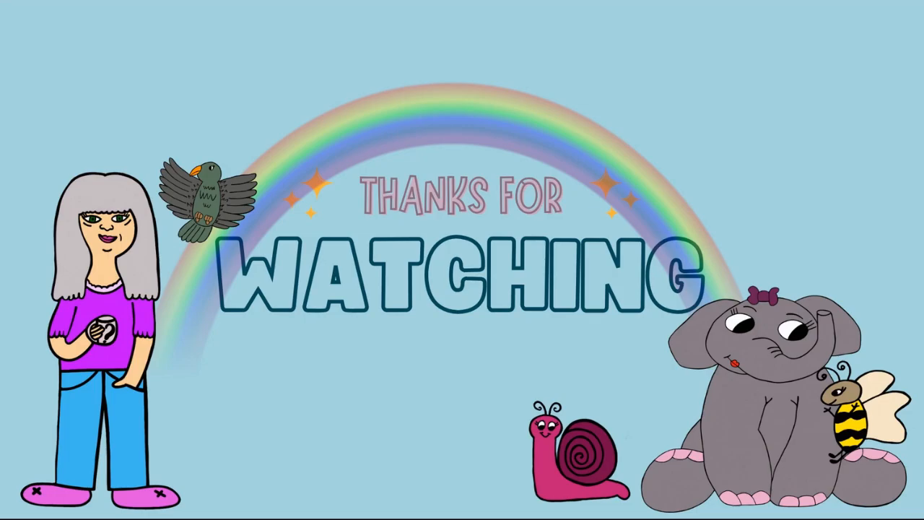